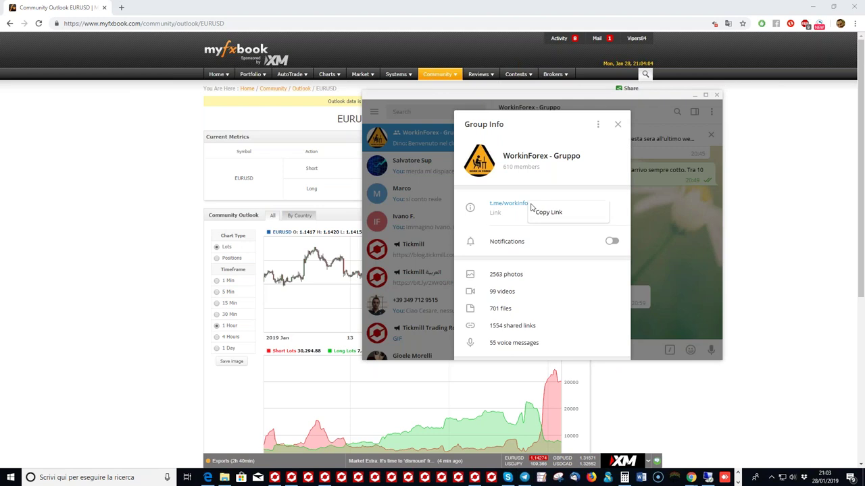
Step: Copy the WorkinForex - Gruppo invite link, then close the group info and minimize the Telegram window
left_click(544, 213)
left_click(618, 124)
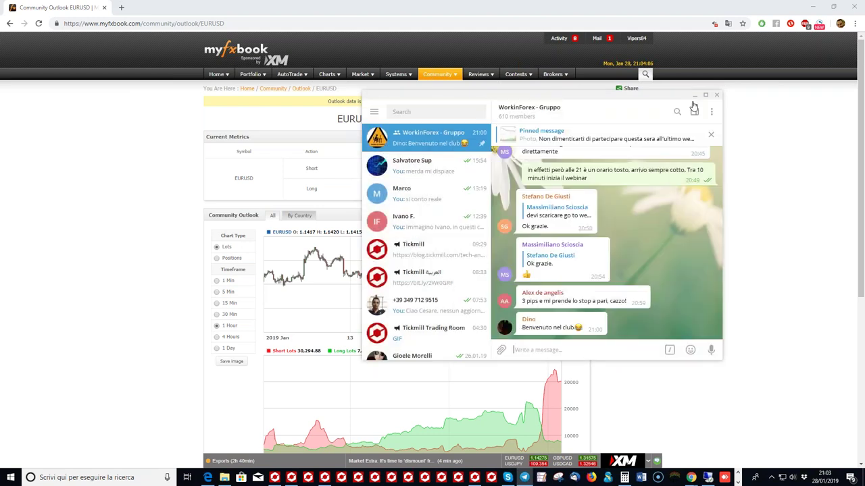
left_click(695, 94)
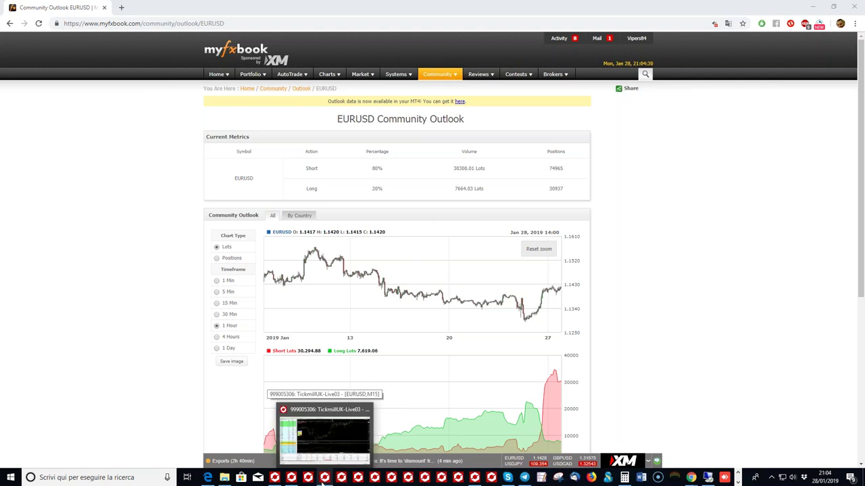
Step: Switch to the MetaTrader EURUSD M15 terminal and bring up the sistema antigrid Excel workbook, maximized
left_click(324, 478)
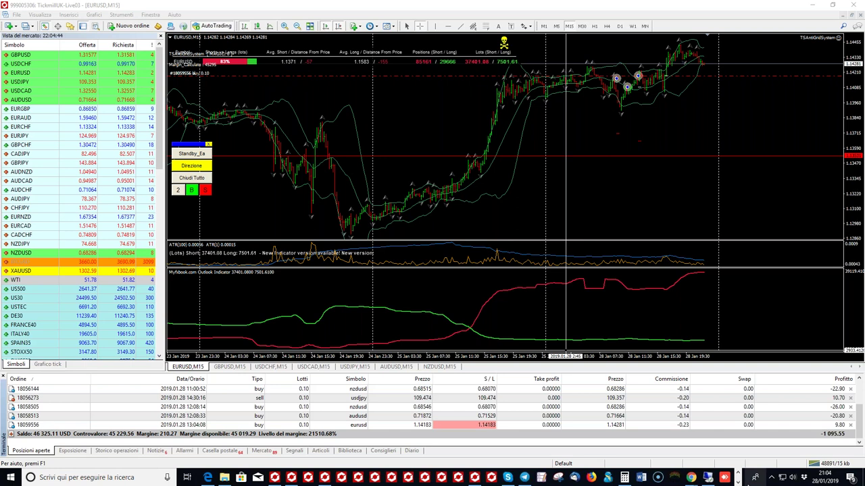
mouse_move(254, 477)
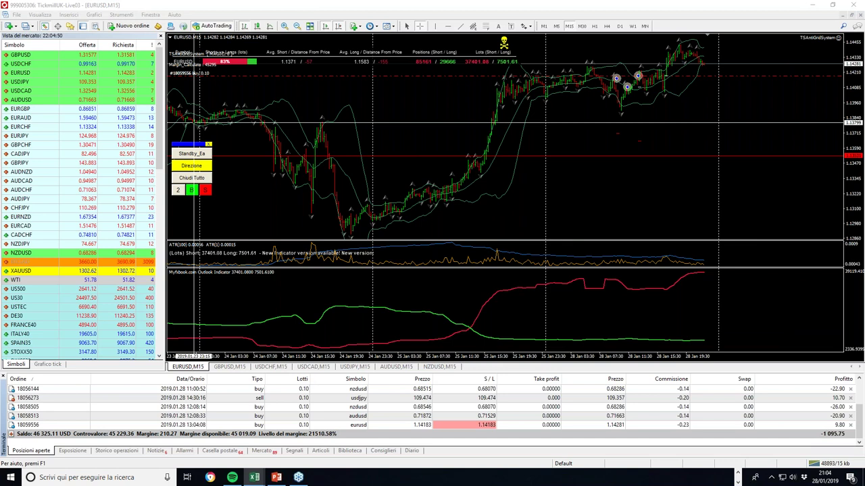
key("alt+Tab")
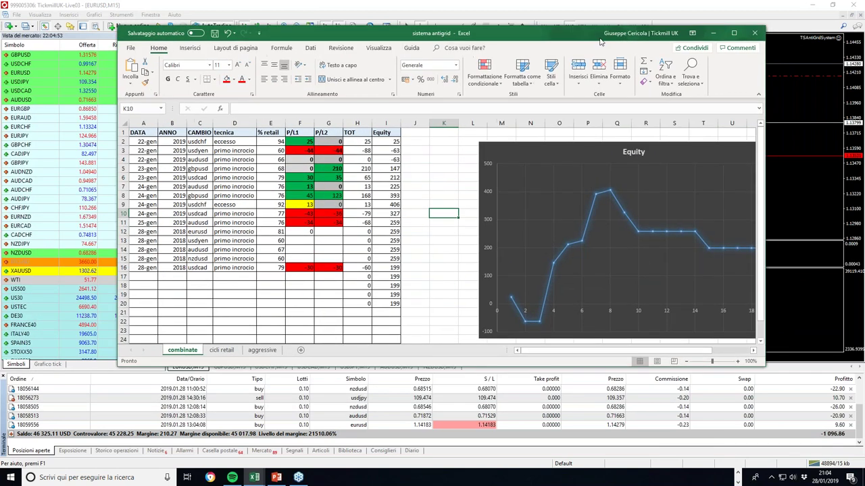
left_click(733, 33)
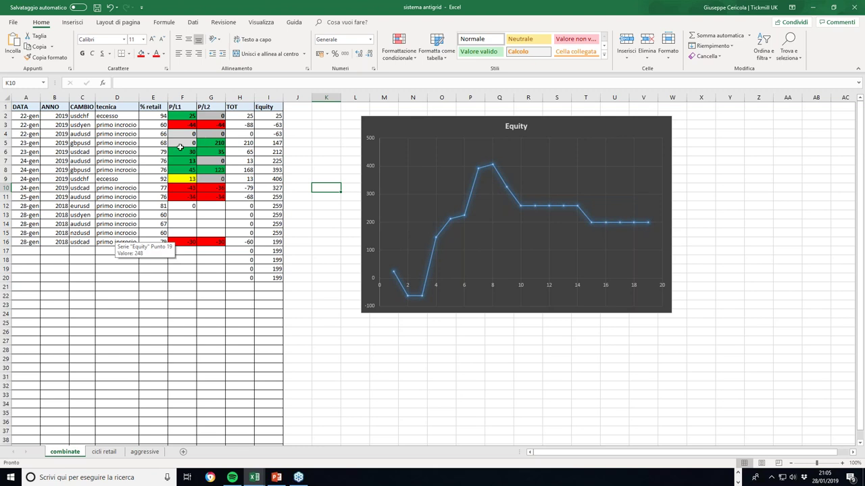
Step: Review the P/L1 results of the usdyen, usdcad and usdchf trades and the January dates in the combinate sheet
left_click(187, 127)
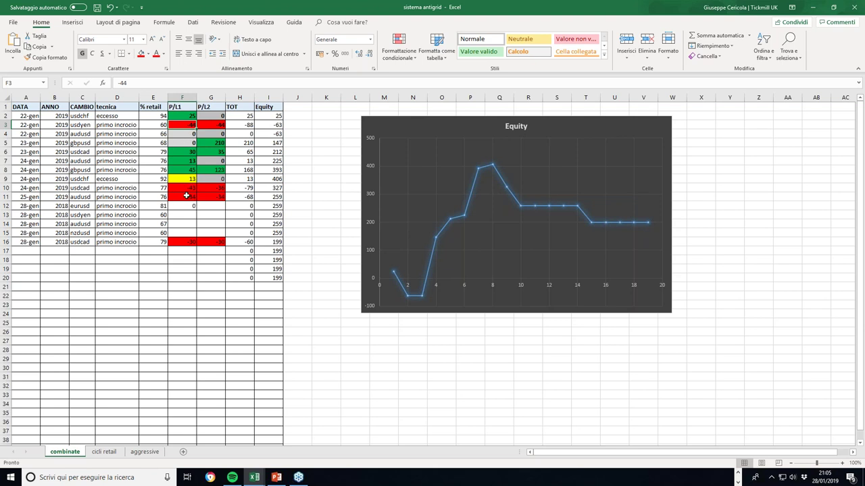
left_click(182, 188)
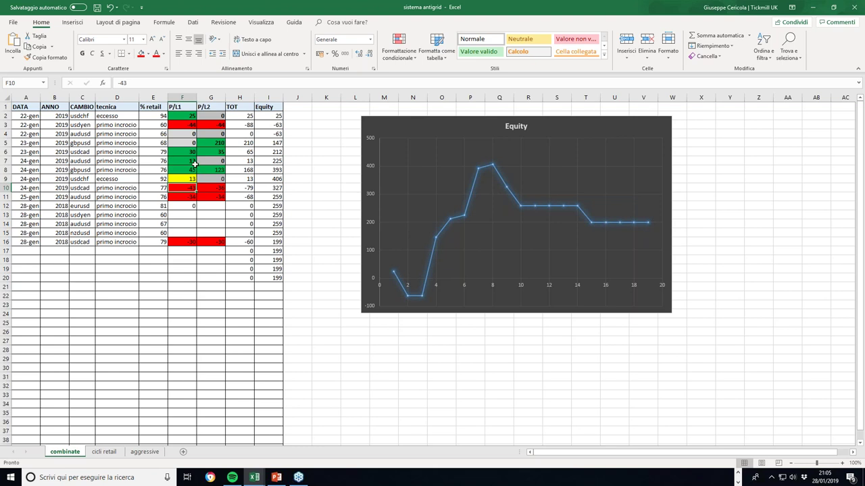
left_click(180, 179)
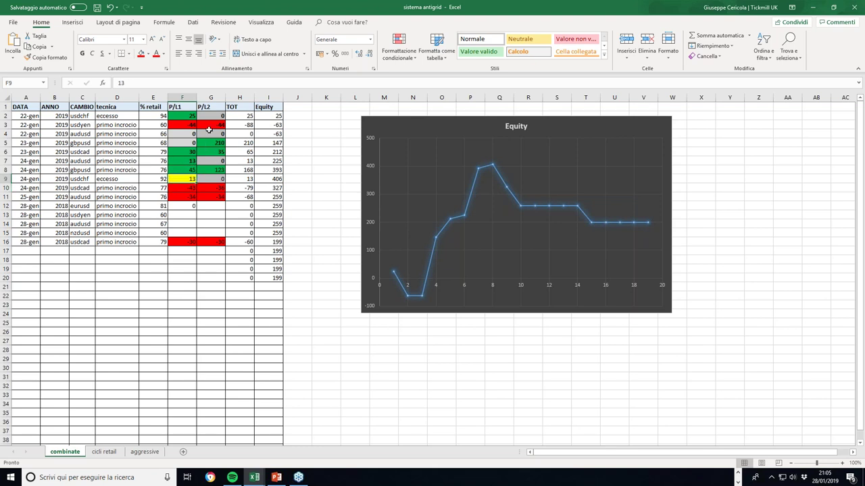
left_click(188, 214)
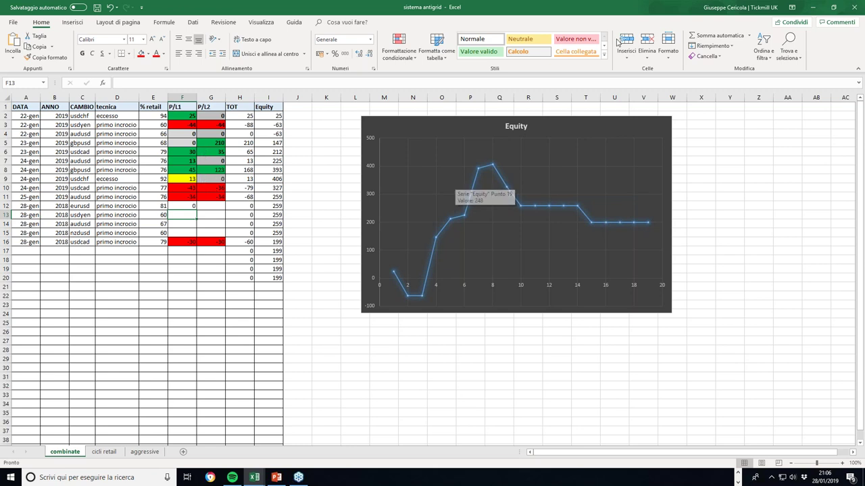
left_click(135, 161)
left_click(33, 144)
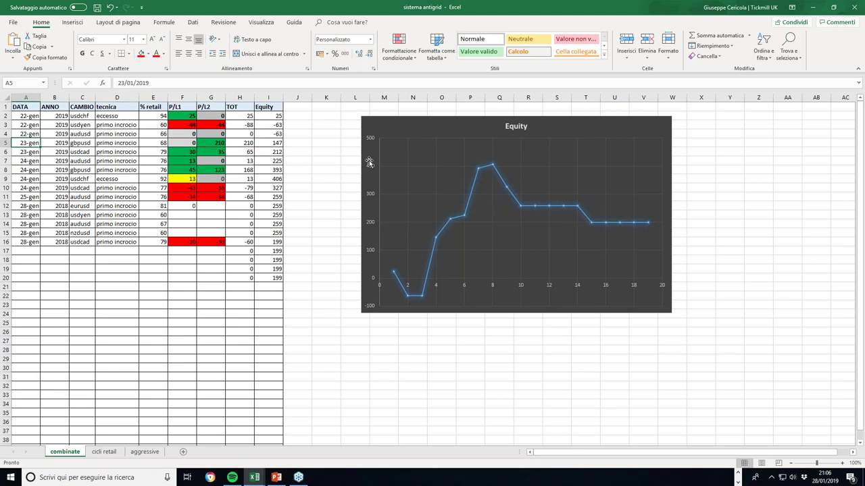
Step: Return to the MetaTrader terminal, show the account's closed trades and look at the two gbpusd buy entries
left_click(816, 8)
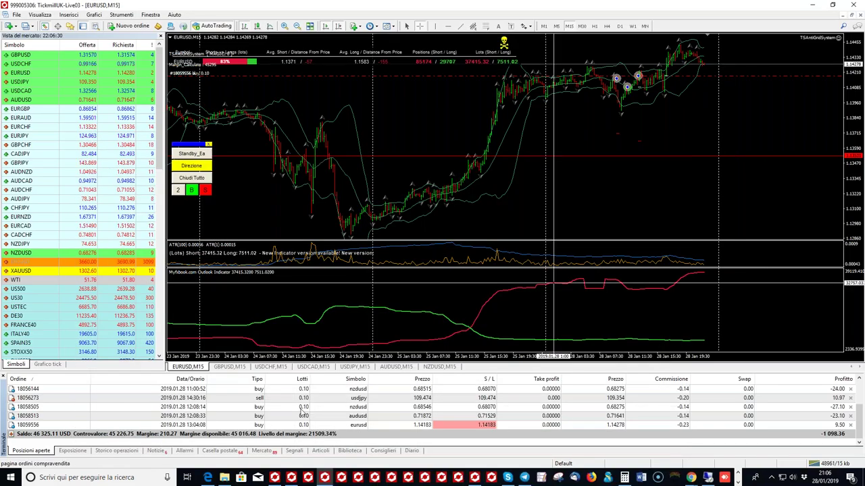
left_click(107, 452)
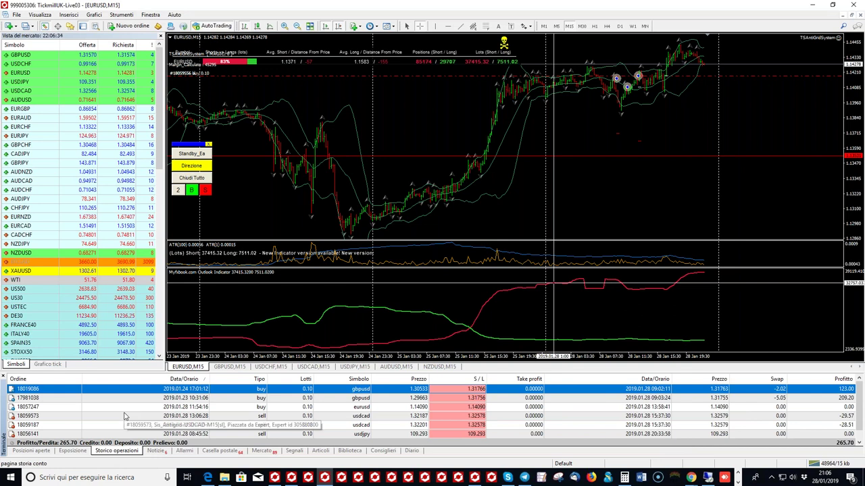
left_click(268, 399)
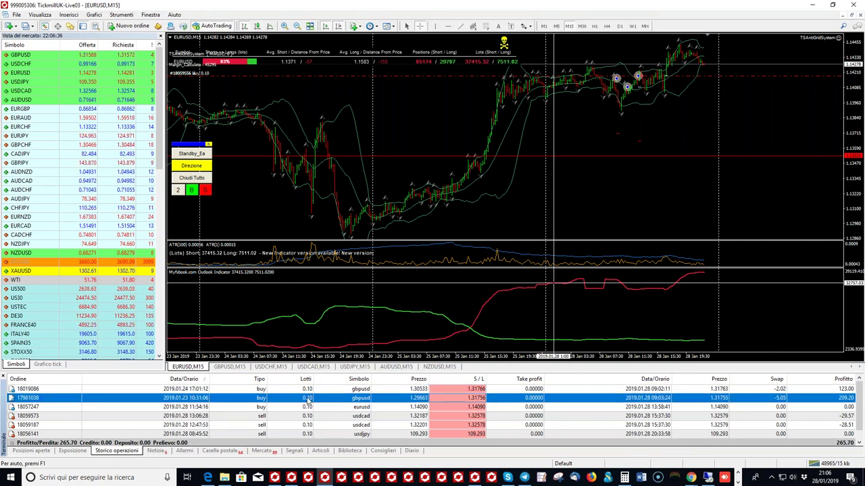
left_click(196, 389)
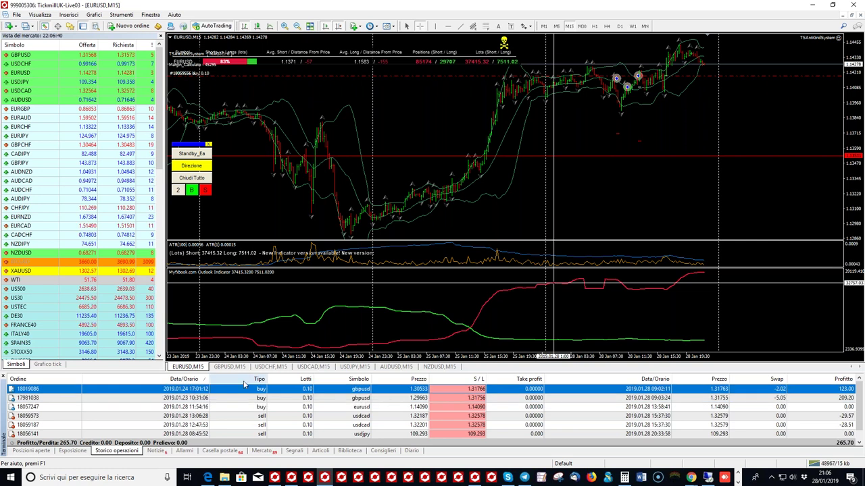
Step: Show the GBPUSD M15 chart and inspect the Myfxbook Outlook short-lots line around 23 January with the crosshair
left_click(235, 368)
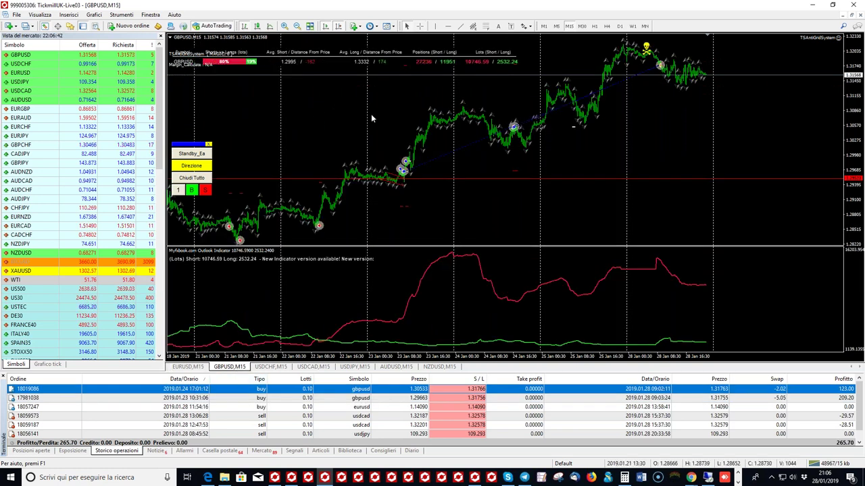
left_click(284, 25)
left_click(297, 26)
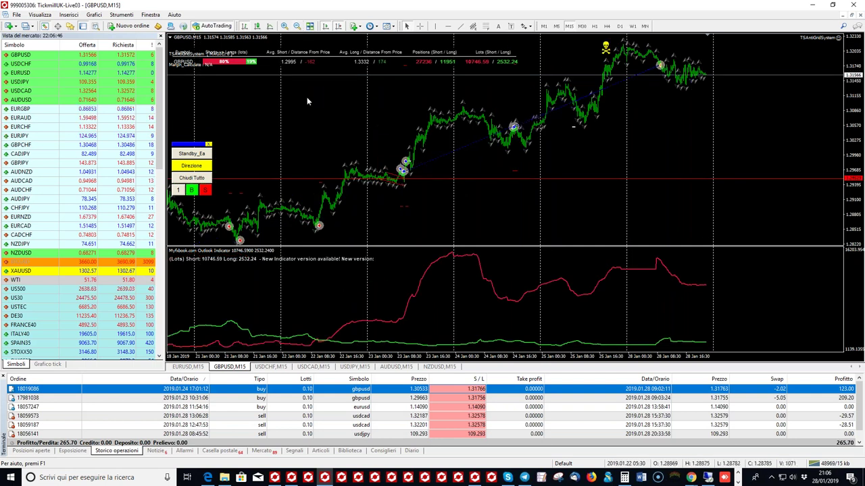
left_click(420, 26)
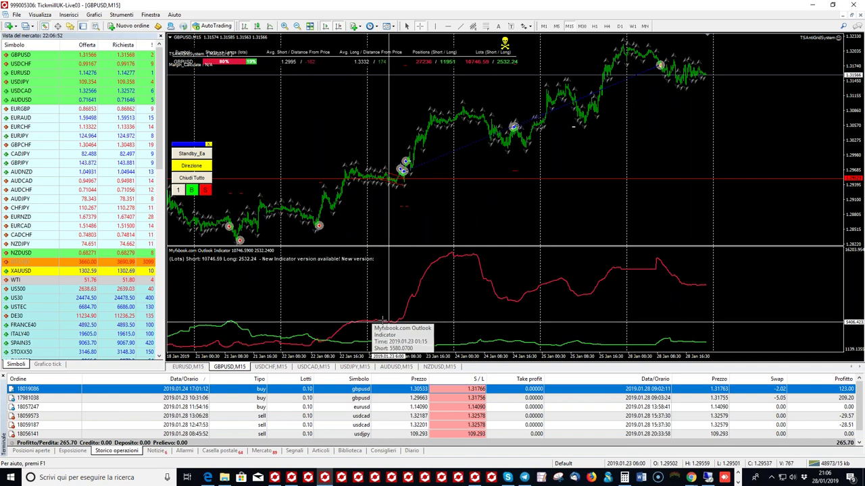
mouse_move(353, 326)
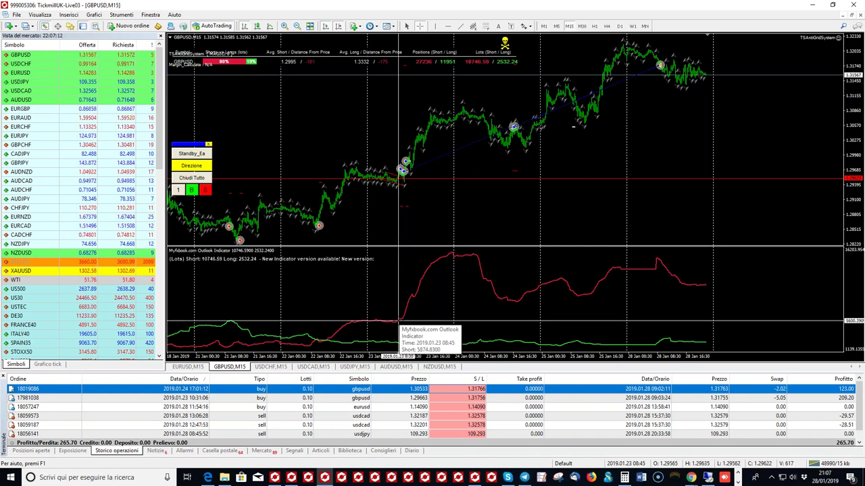
Step: Examine the GBPUSD price move from 22 January to the morning of 23 January at close range with the crosshair
left_click(284, 25)
scroll(321, 61, "up", 5)
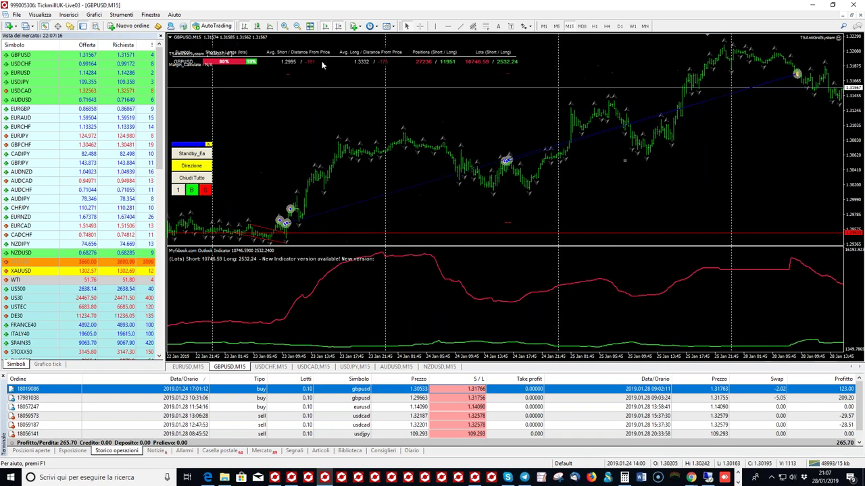
scroll(448, 110, "up", 6)
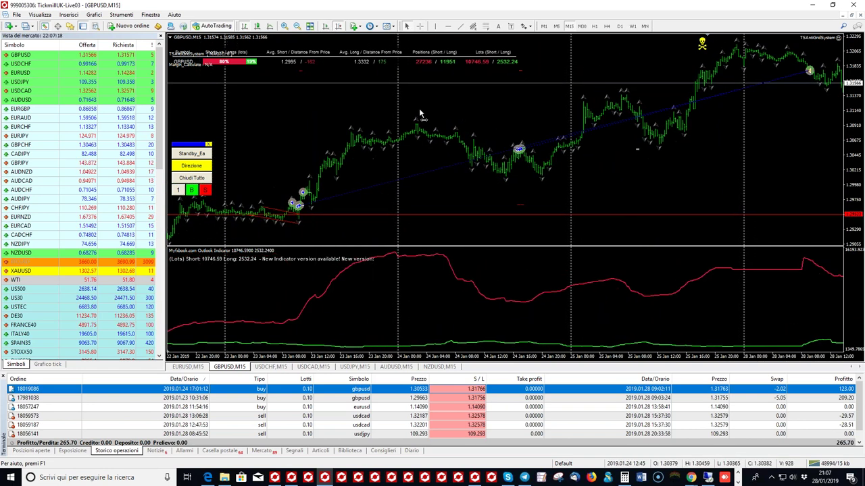
left_click(285, 26)
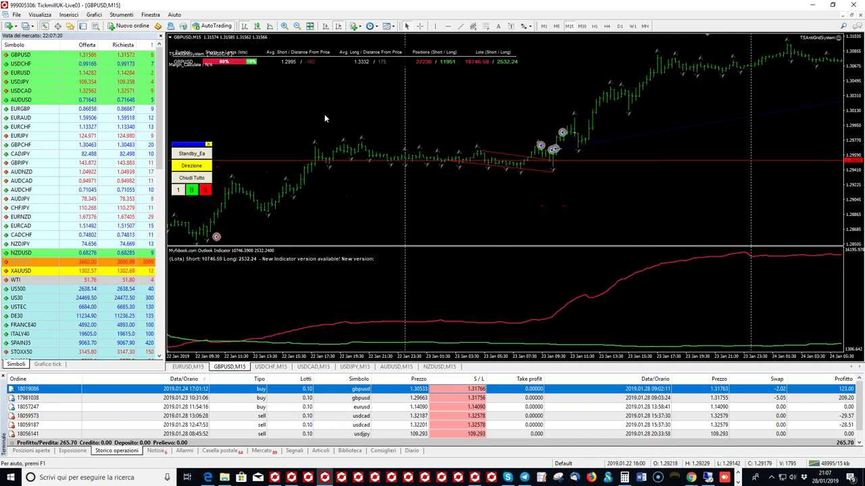
scroll(395, 104, "up", 3)
left_click_drag(396, 103, 257, 108)
left_click(419, 26)
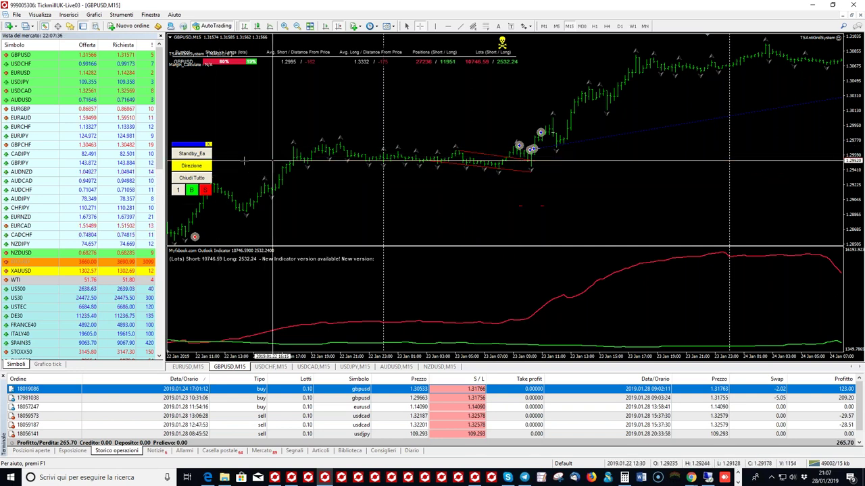
mouse_move(524, 160)
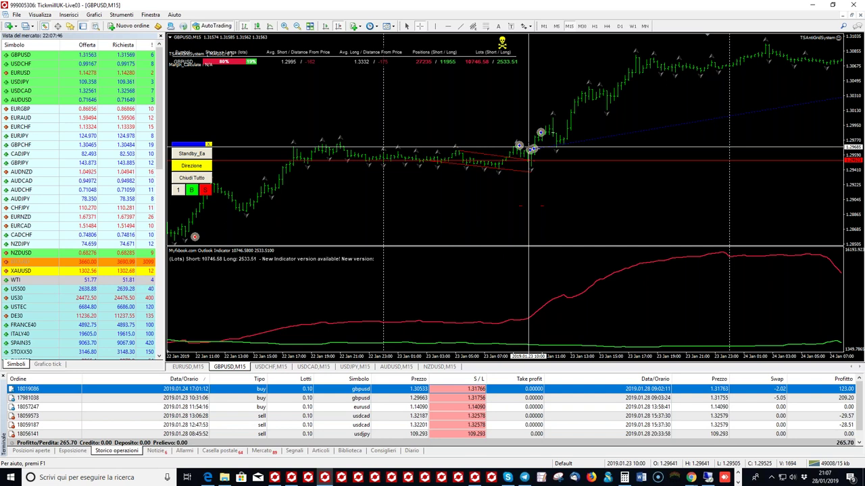
Step: Inspect the GBPUSD buy stop marker at 2019.01.23 10:15 and select the matching closed buy trade of 23 January
left_click(530, 147)
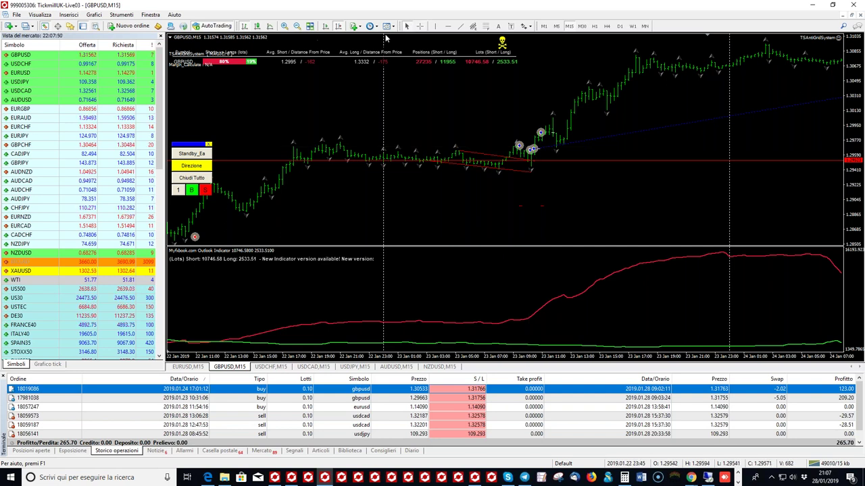
middle_click(537, 146)
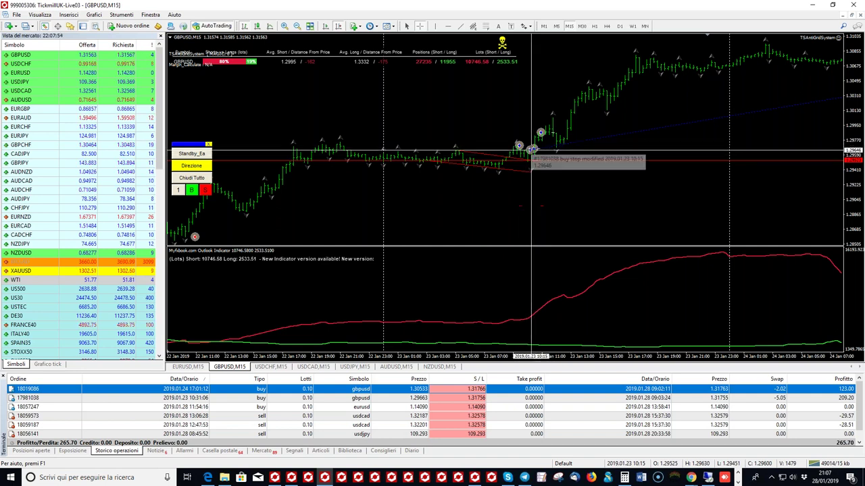
mouse_move(530, 148)
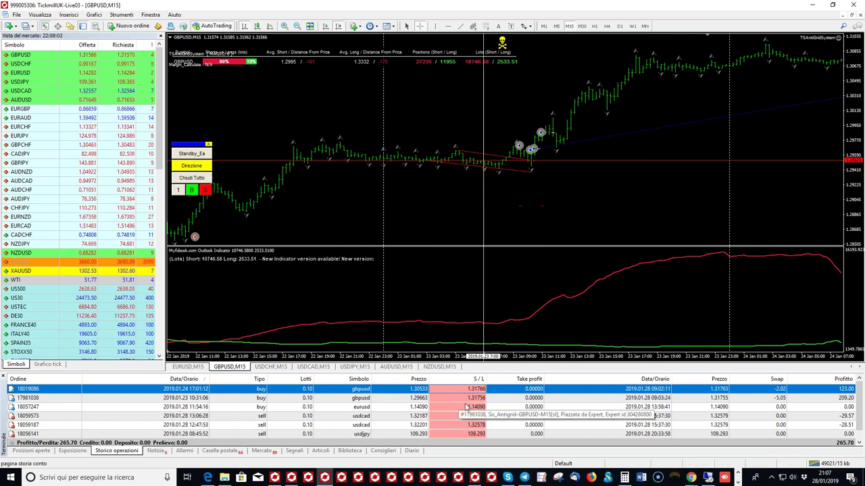
left_click(466, 407)
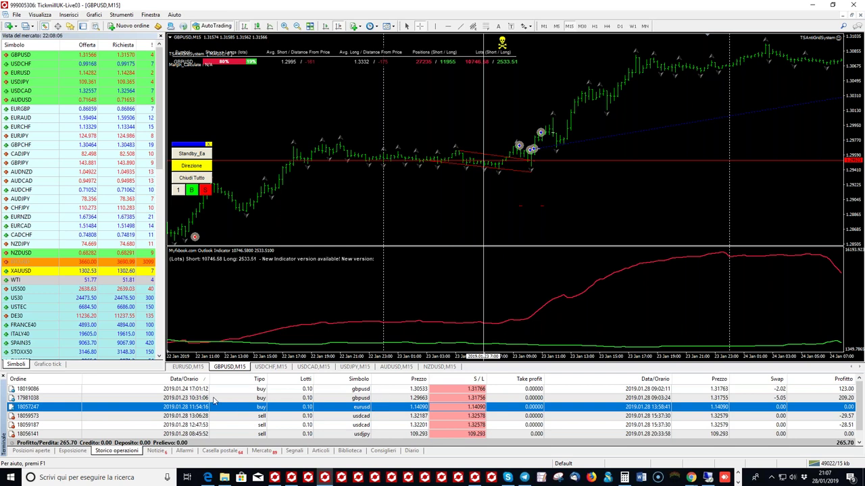
left_click(211, 398)
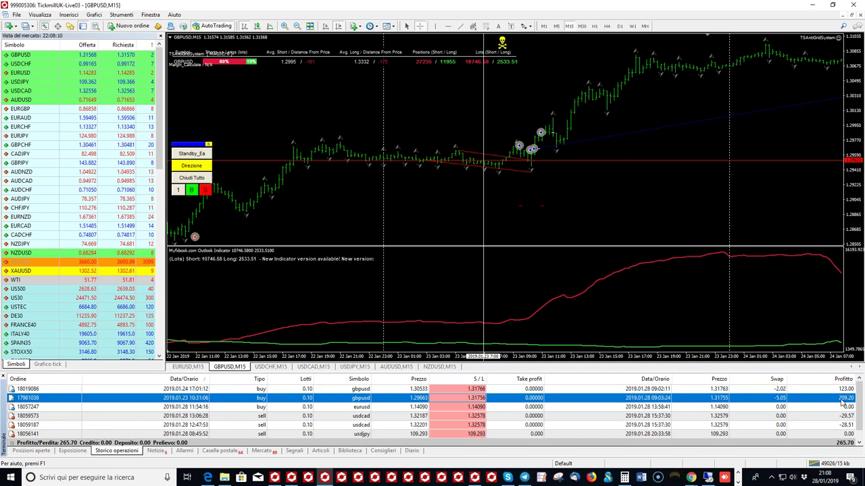
Step: Circle the short-lots rise of 22 January on the GBPUSD Outlook indicator in red and write 60% beside it
left_click(301, 26)
left_click(298, 25)
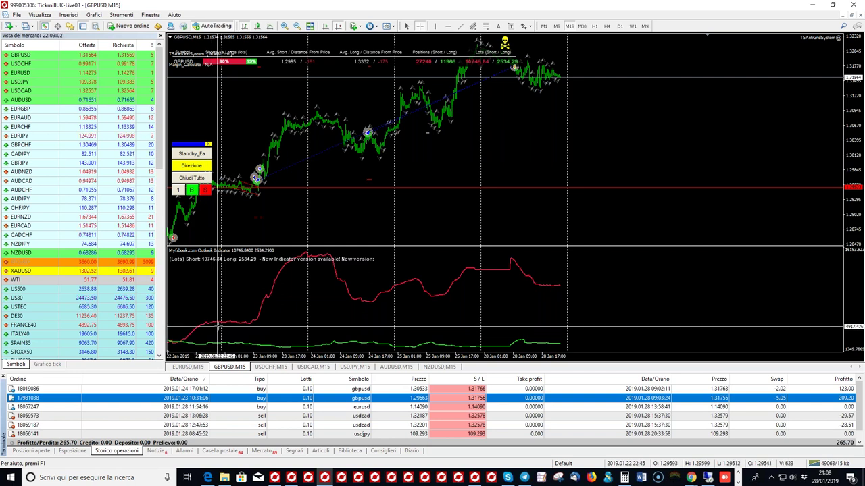
mouse_move(221, 318)
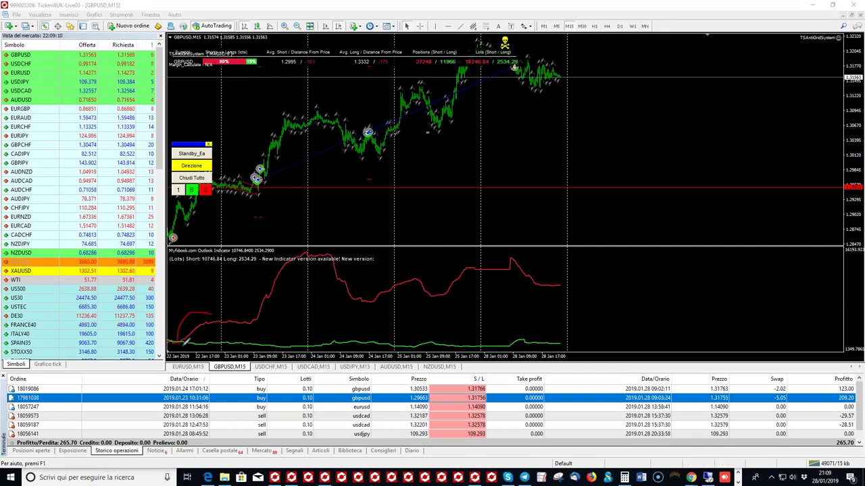
mouse_move(184, 341)
left_mouse_down()
mouse_move(208, 325)
mouse_move(191, 336)
left_mouse_up()
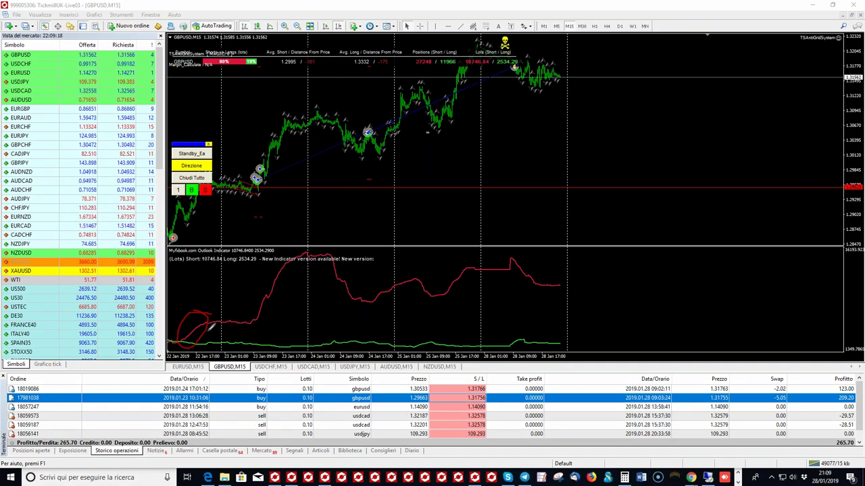
left_click_drag(219, 318, 251, 314)
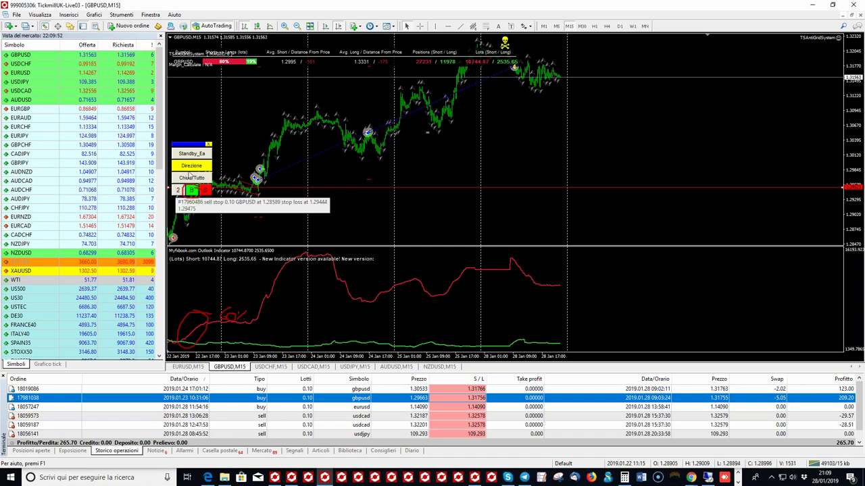
Step: Set the anti-grid expert's first entry on the GBPUSD chart to LONG and confirm it
left_click(192, 190)
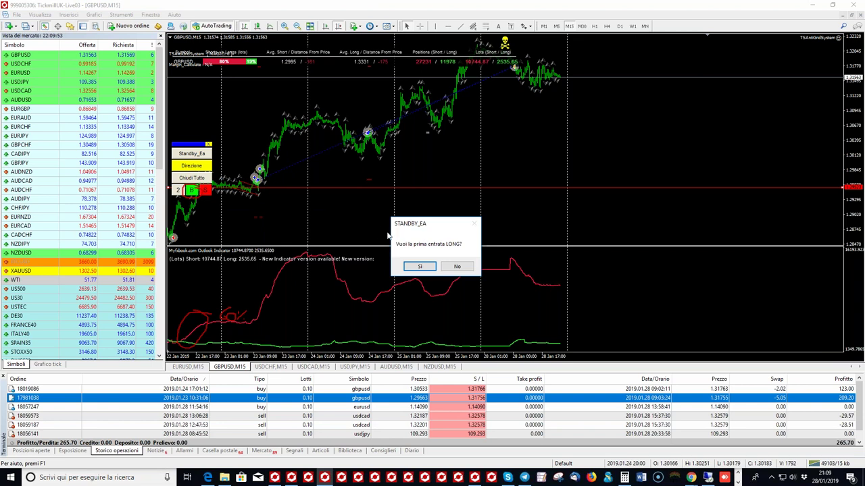
left_click(421, 266)
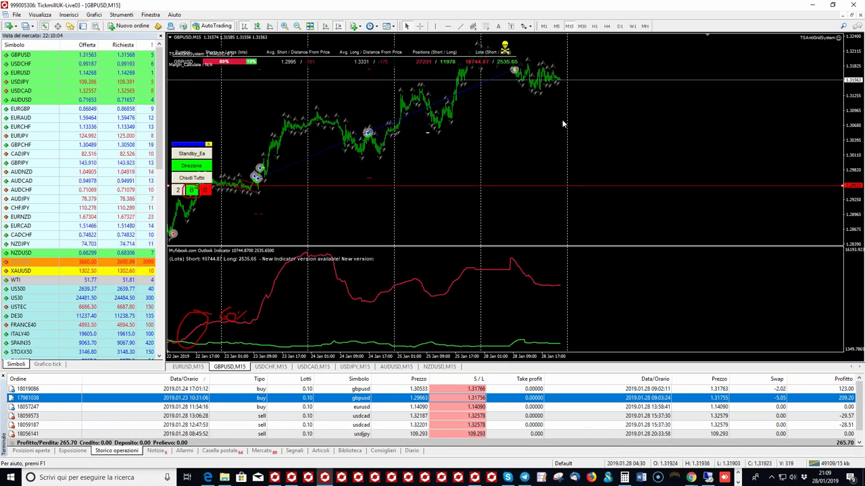
Step: Review the anti-grid expert's inputs on the GBPUSD chart, highlighting the session end hour, and leave without applying changes
key("F7")
left_click(528, 176)
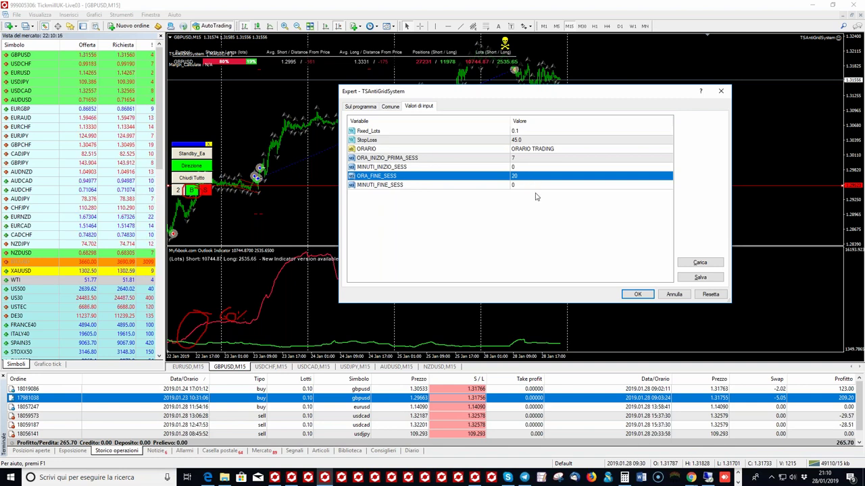
left_click(673, 295)
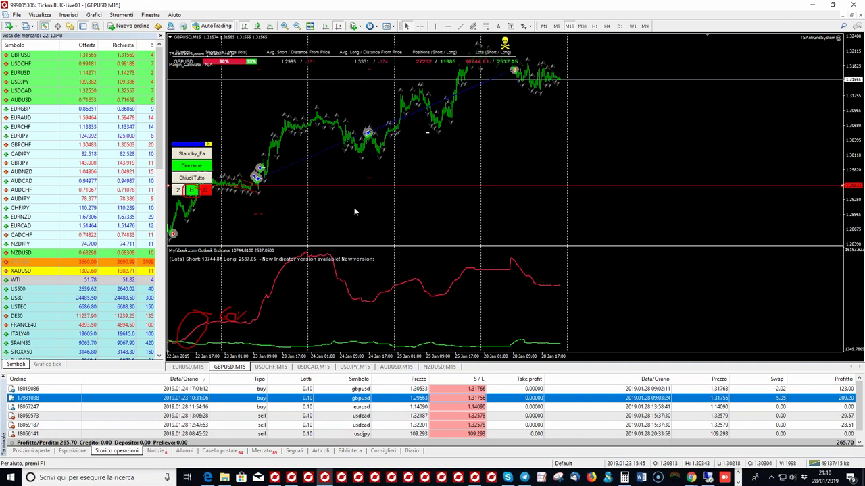
Step: Trace the GBPUSD buy trade with the crosshair from its 23 January entry to its 28 January exit
left_click(423, 27)
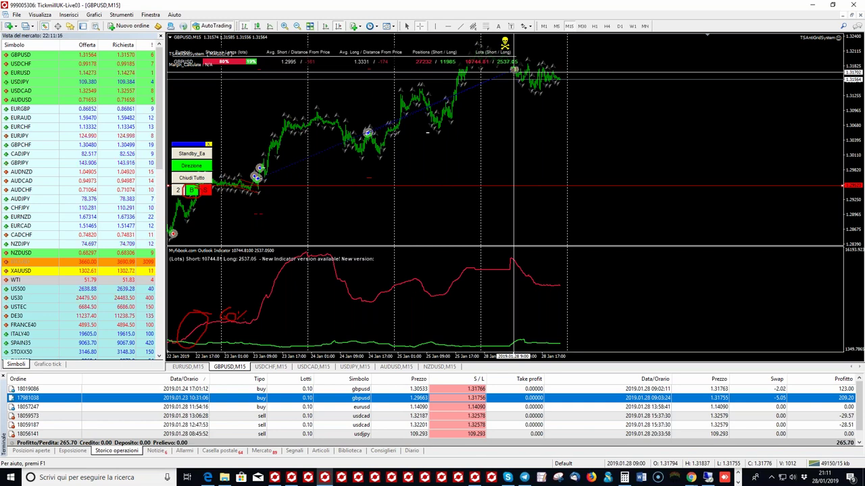
mouse_move(514, 71)
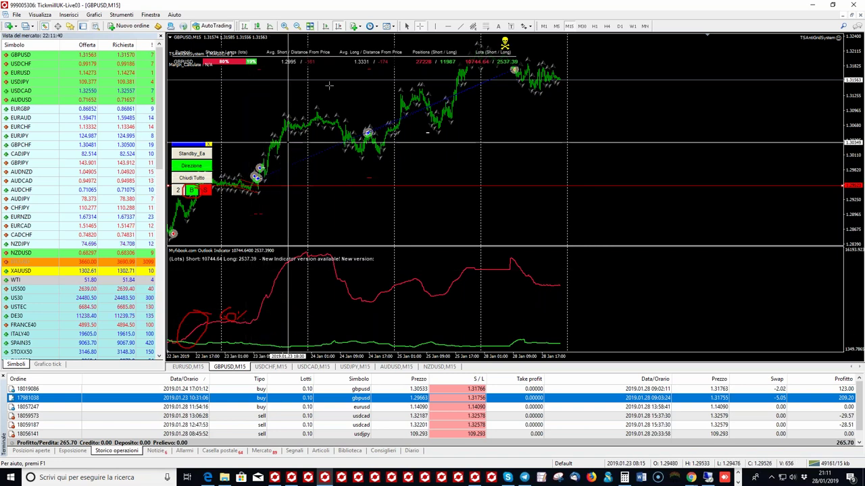
left_click_drag(268, 177, 515, 70)
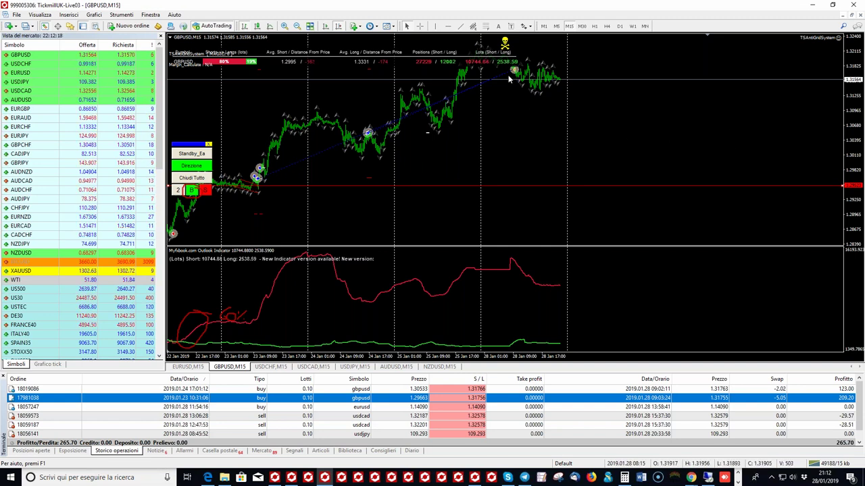
mouse_move(506, 72)
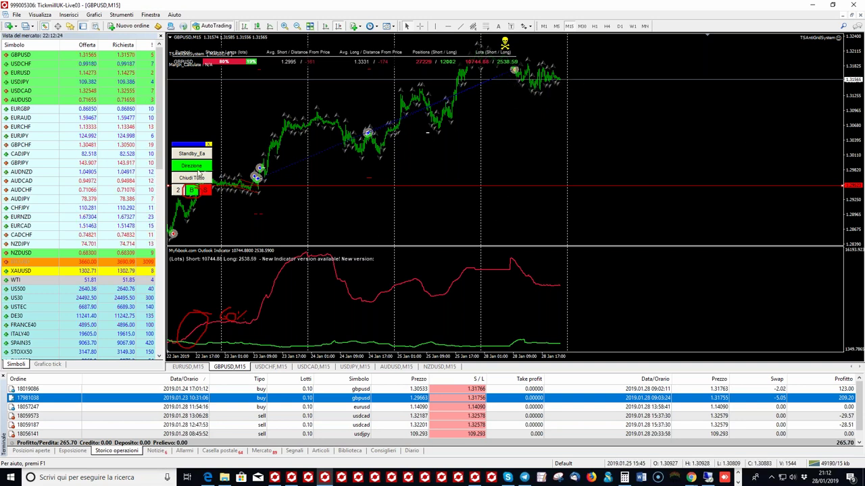
Step: Reapply the anti-grid expert's inputs on the GBPUSD chart and decline to reactivate the expert from standby
key("F7")
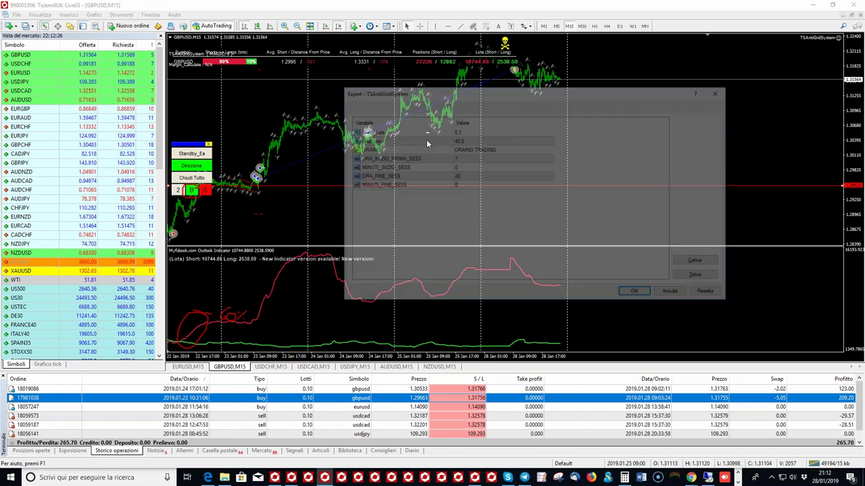
left_click(646, 296)
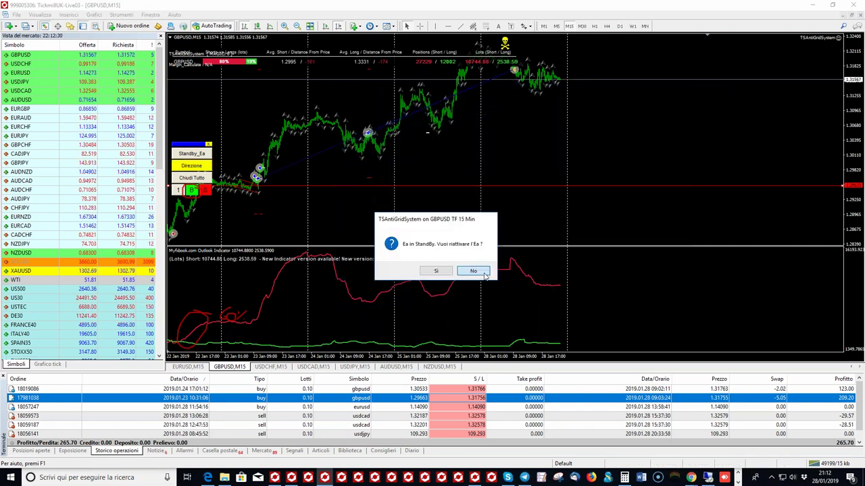
left_click(483, 273)
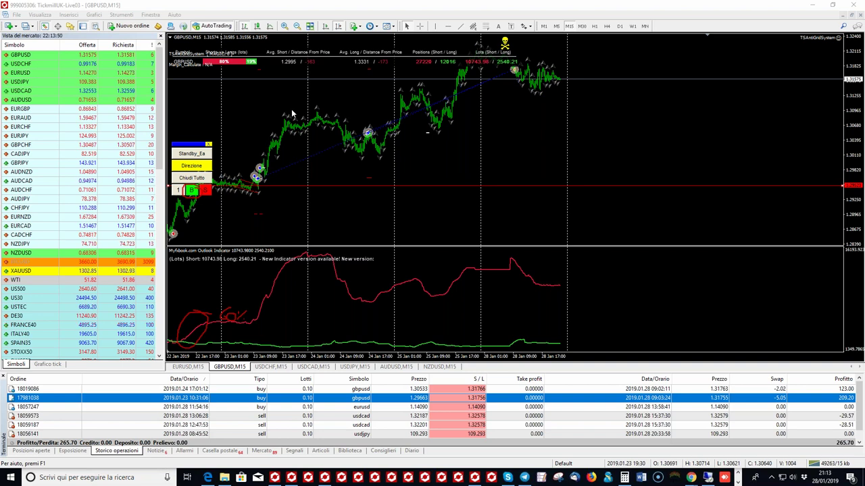
Step: Clear the red annotations from the GBPUSD chart and review its price and Outlook curves from 18 to 28 January
key("minus")
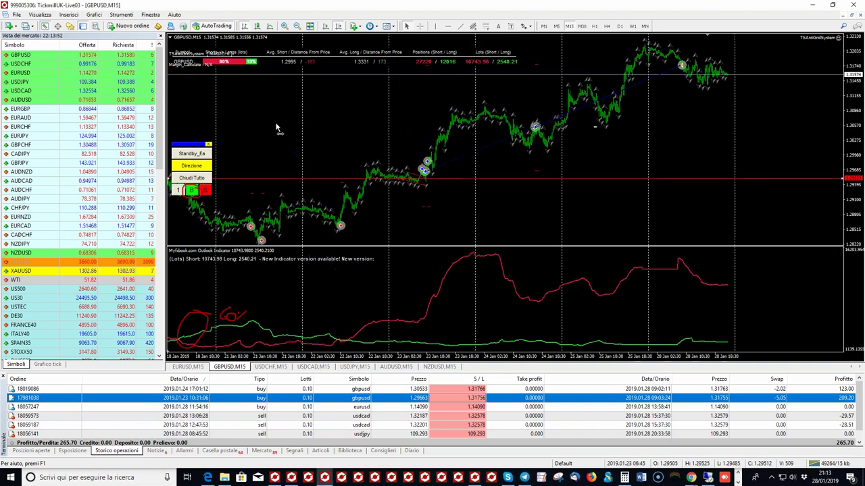
scroll(247, 123, "down", 2)
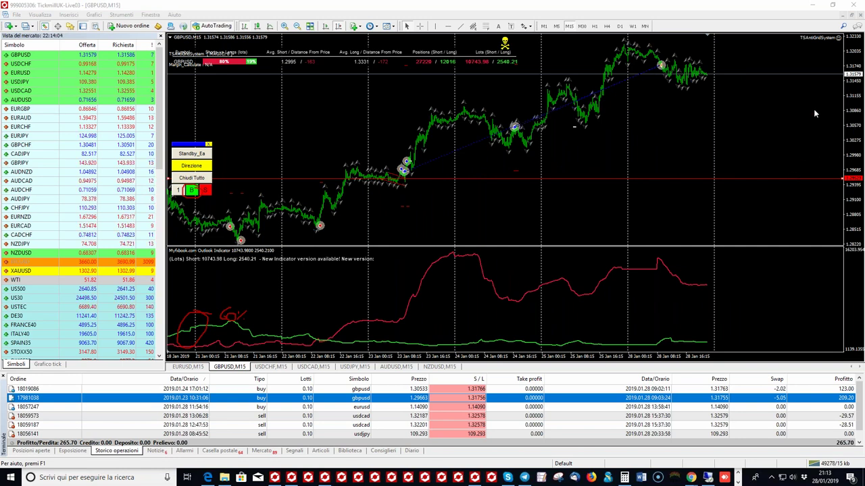
scroll(579, 118, "up", 2)
scroll(503, 120, "down", 2)
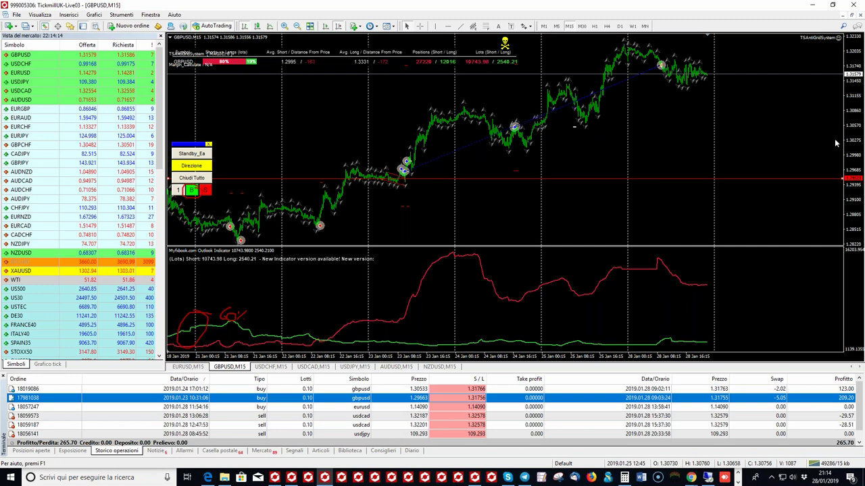
left_click(814, 203)
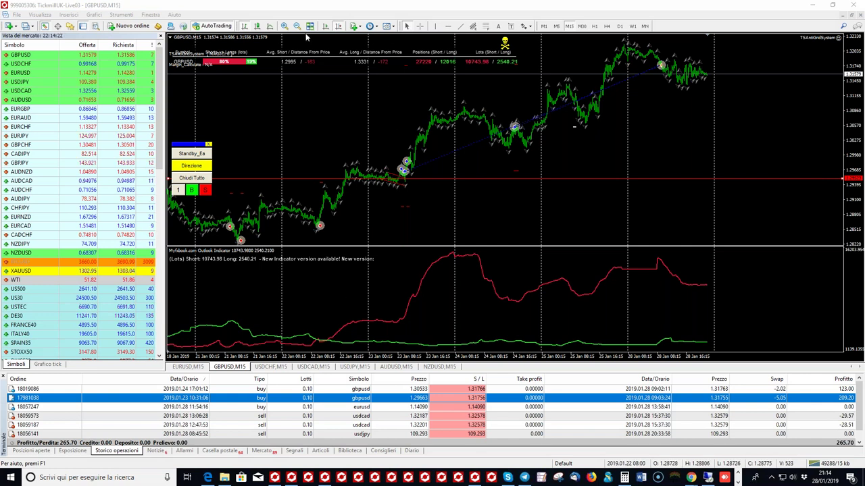
left_click_drag(368, 40, 521, 112)
scroll(388, 110, "down", 10)
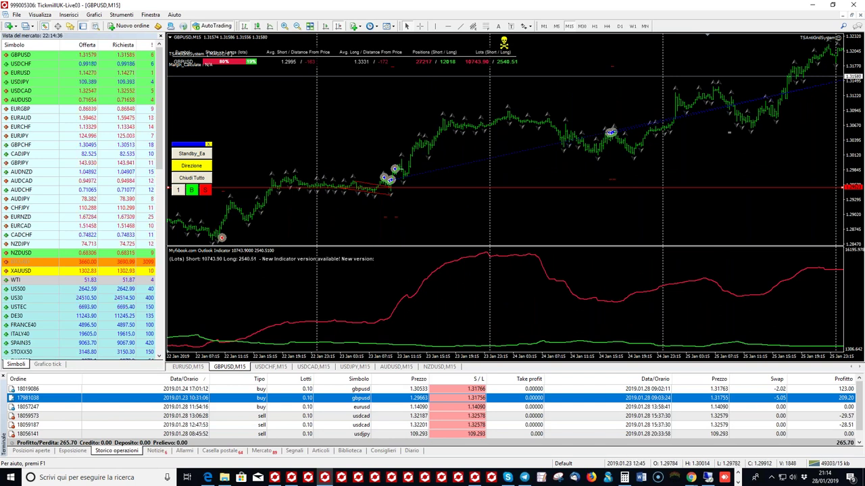
scroll(504, 136, "down", 5)
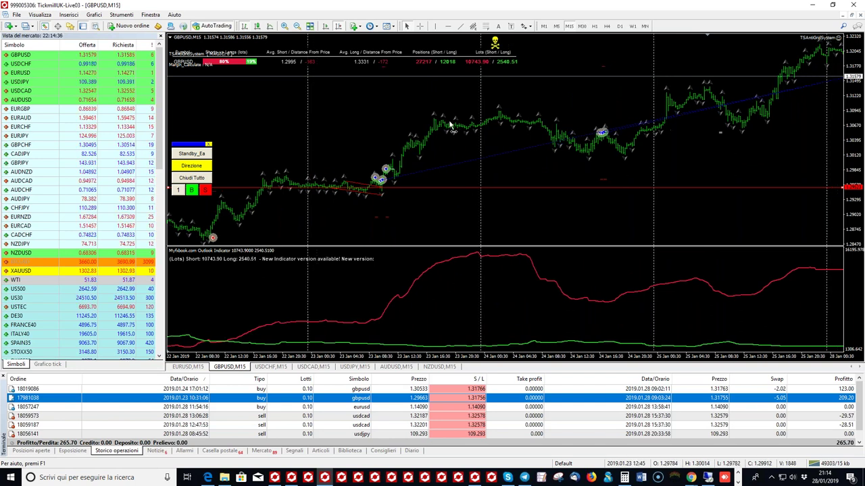
left_click(297, 26)
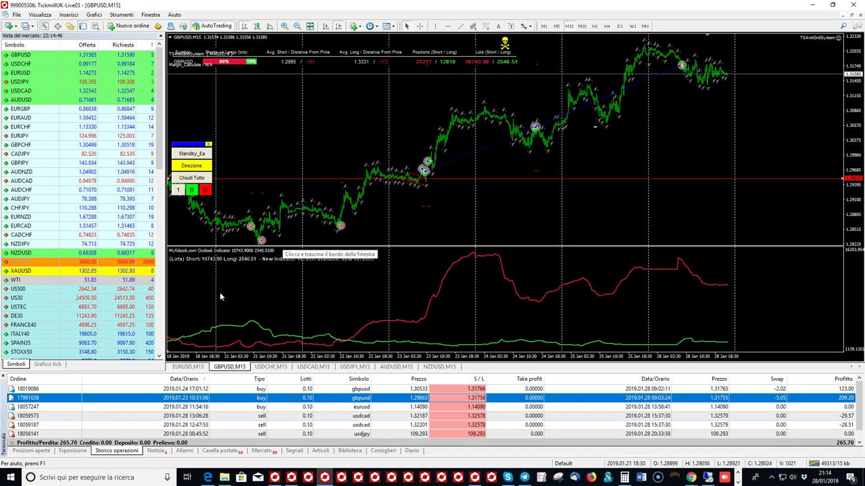
Step: Check the open positions, select the closed usdcad sell of 2019.01.28 13:06:28 in the history, and show the USDCAD M15 chart
mouse_move(693, 480)
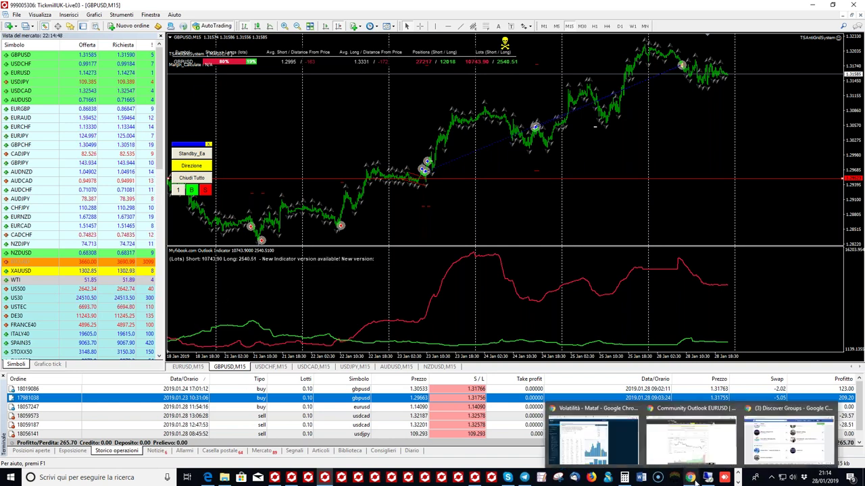
left_click(32, 450)
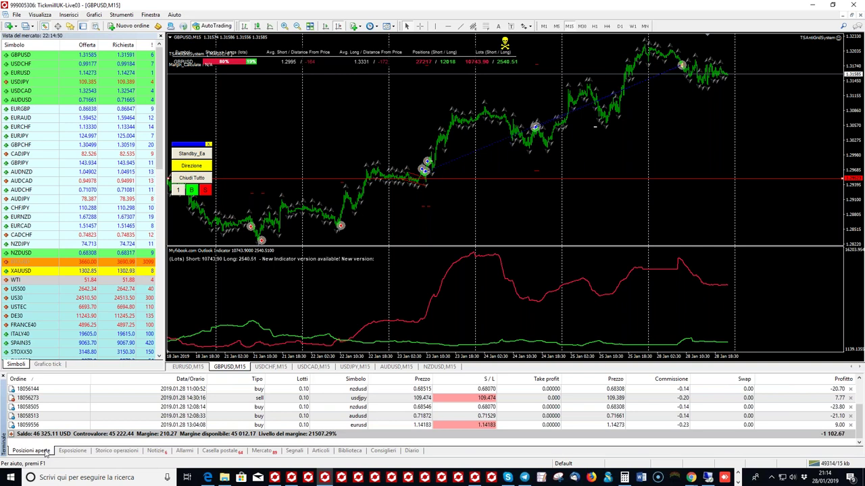
left_click(97, 451)
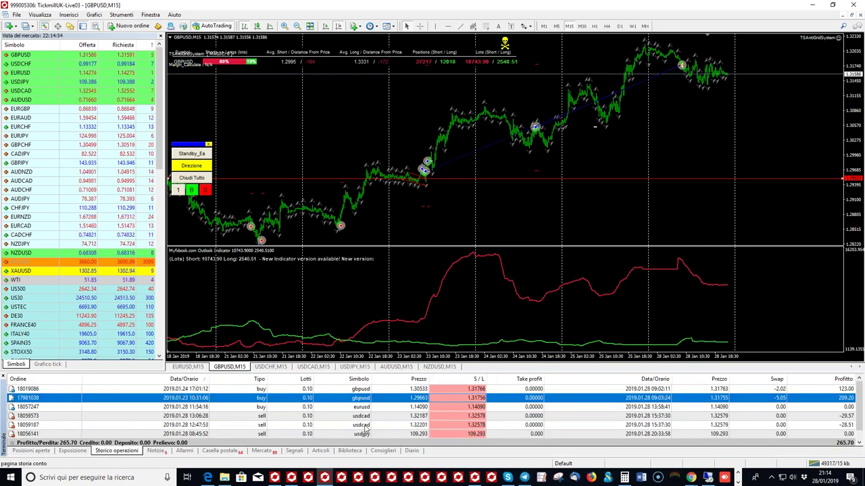
left_click(357, 417)
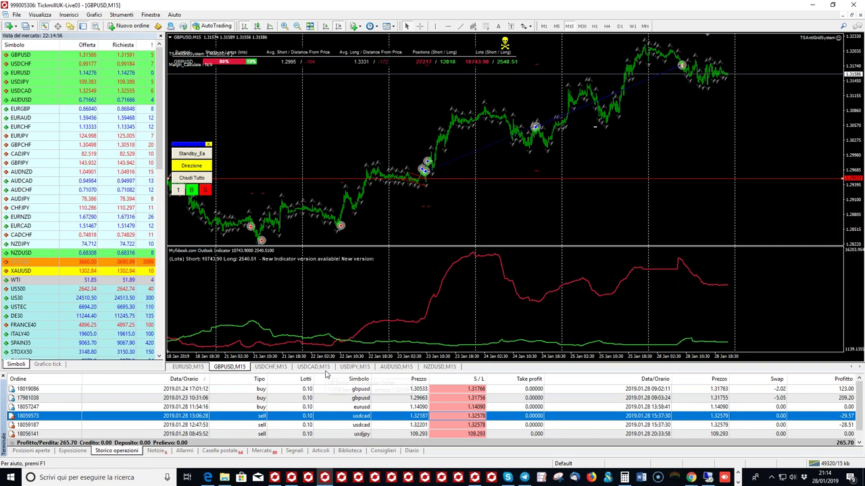
left_click(314, 366)
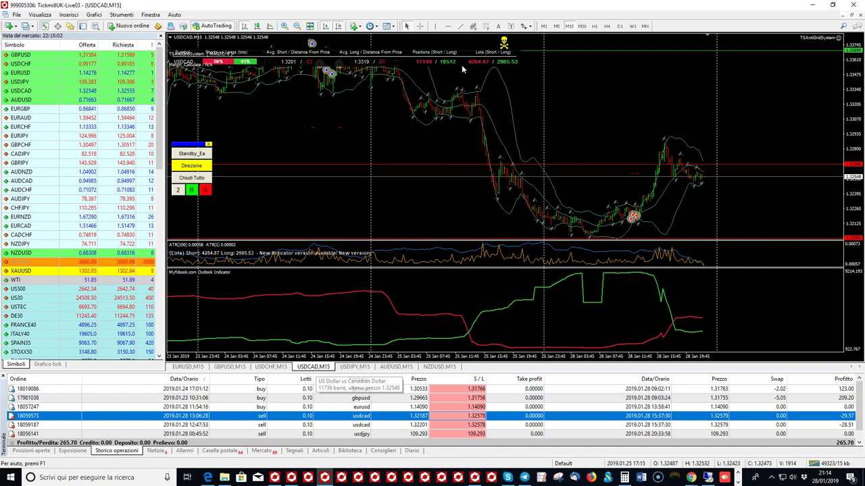
Step: Examine the long and short lots crossover around 2019.01.25 15:00 and the following USDCAD price move with the crosshair
left_click(419, 26)
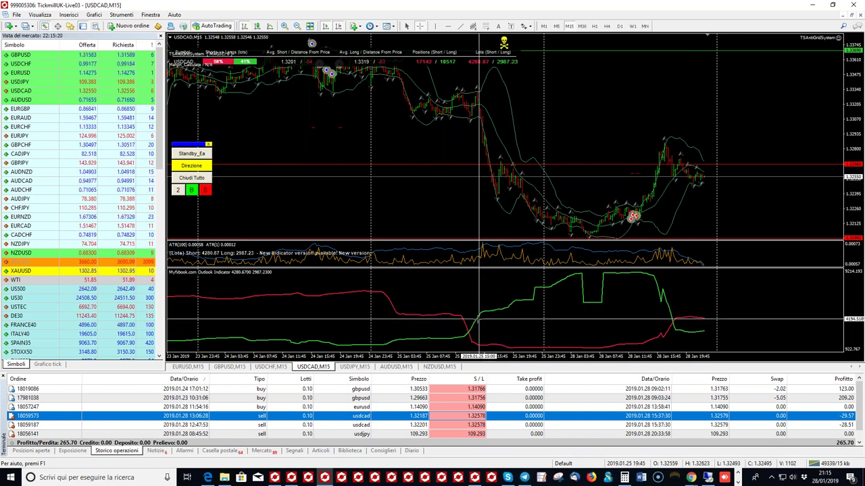
mouse_move(485, 313)
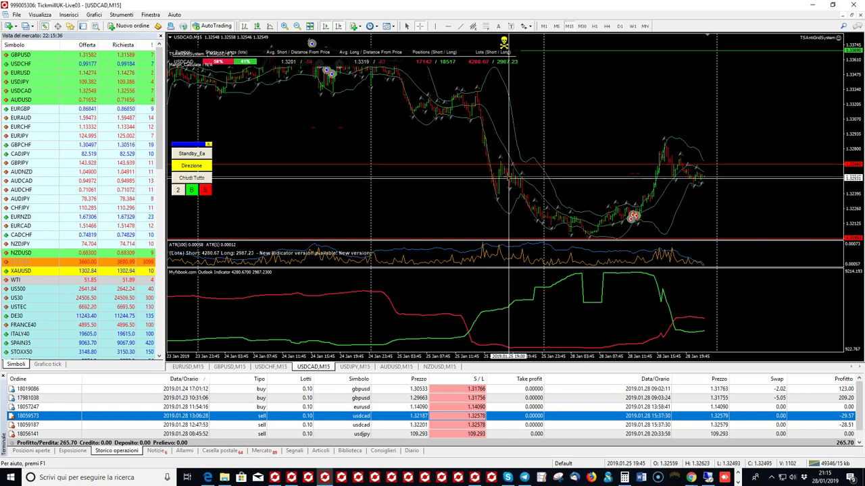
mouse_move(507, 181)
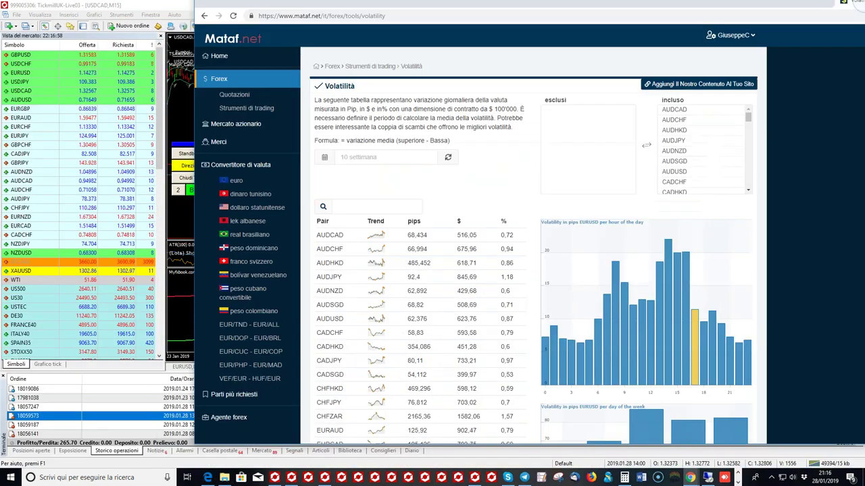
Step: Switch to the Mataf volatility page in Chrome and maximize its window
key("alt+Tab")
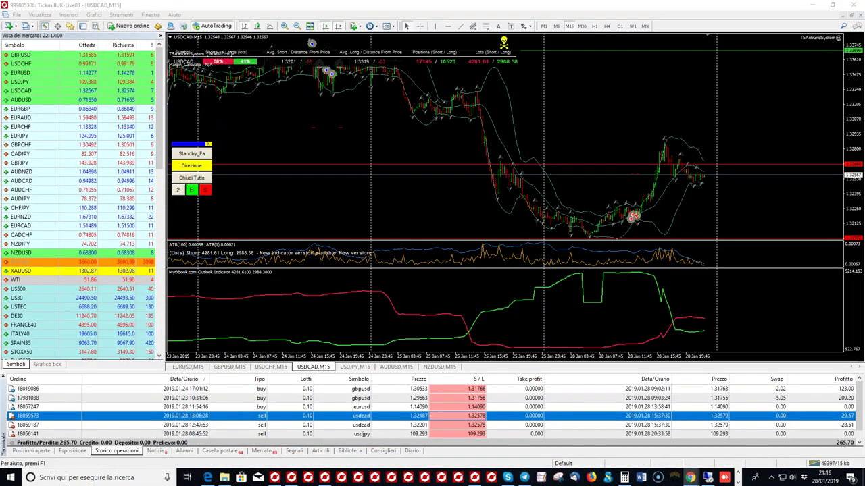
key("alt+Tab")
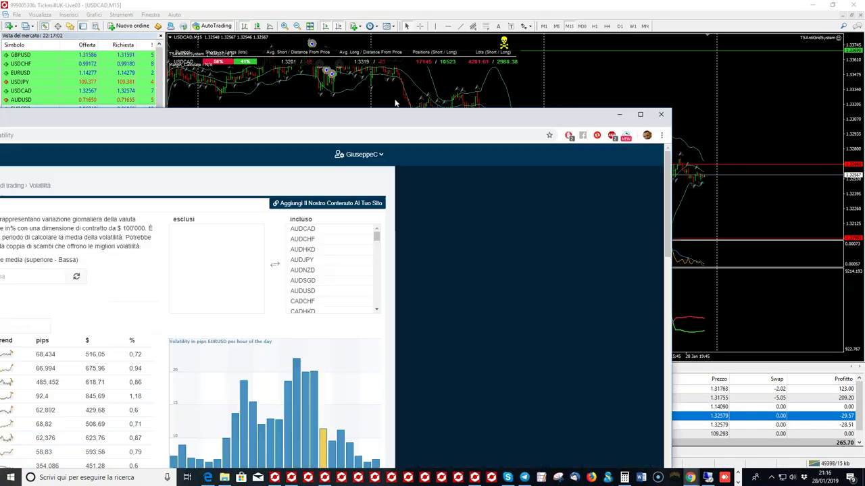
left_click(775, 21)
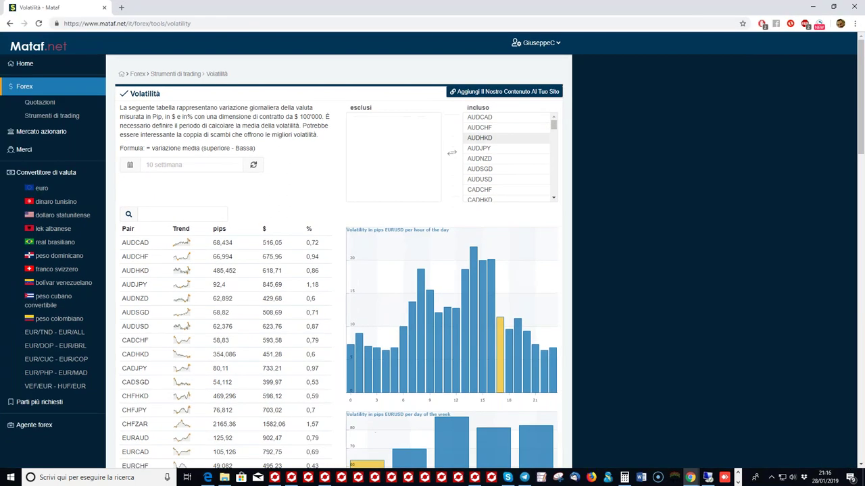
Step: Display the USDCAD volatility charts from the Mataf pair table and inspect the 13h GMT hourly bar
scroll(364, 155, "down", 2)
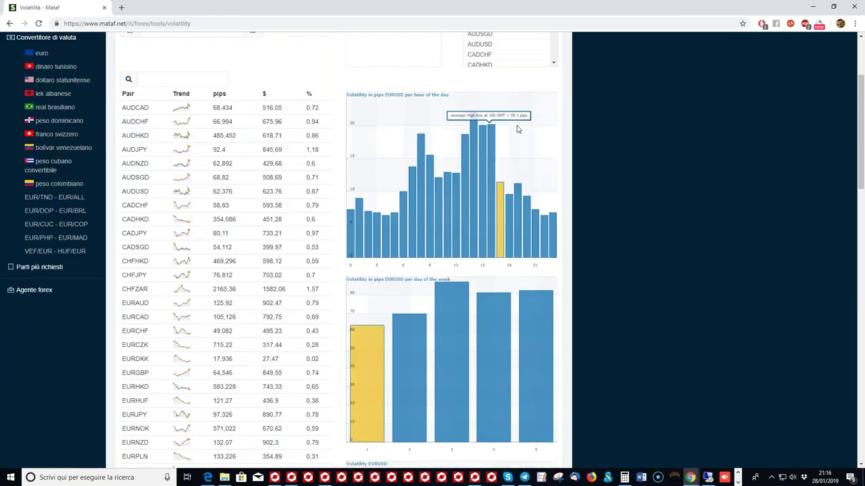
scroll(227, 256, "down", 3)
scroll(227, 263, "down", 5)
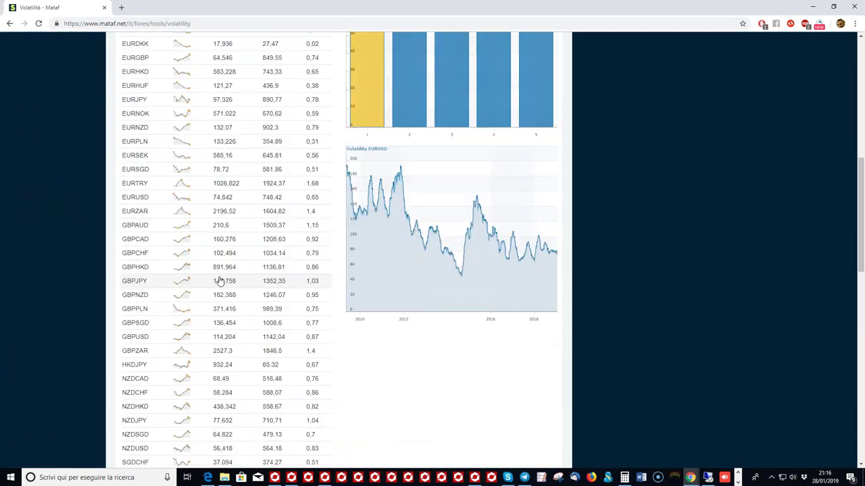
left_click(137, 295)
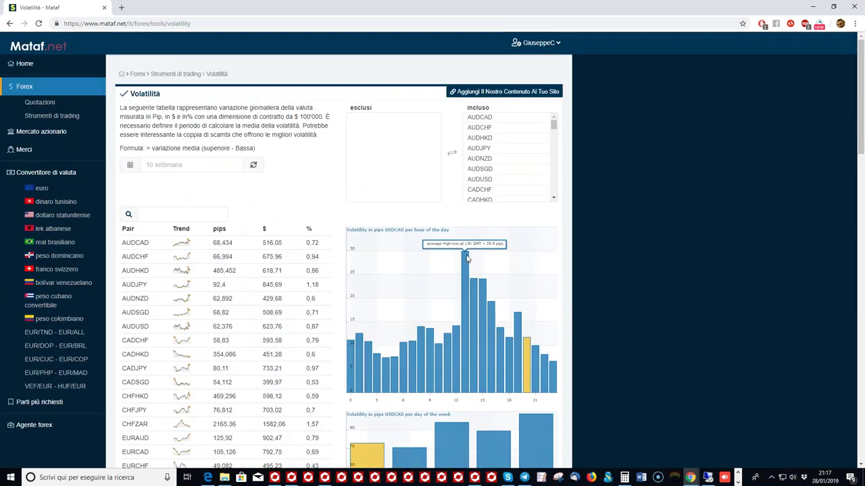
Step: Set the volatility calculation period to 50 settimana and recalculate the table
left_click(187, 166)
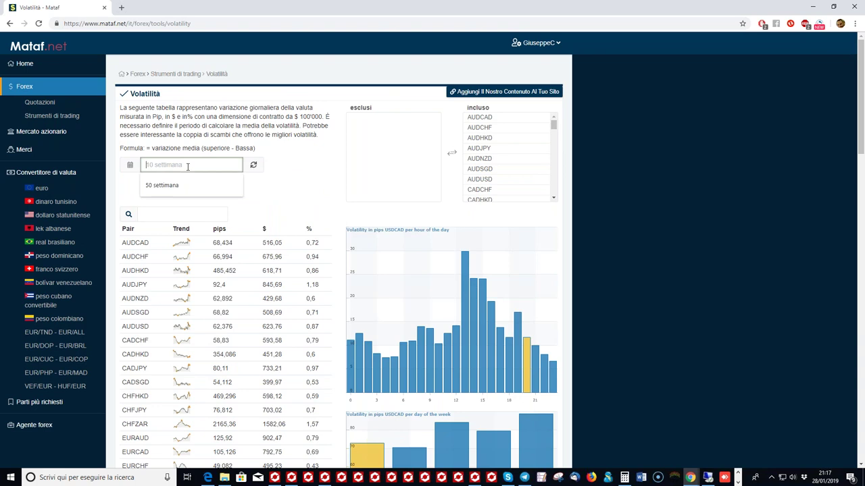
left_click(162, 185)
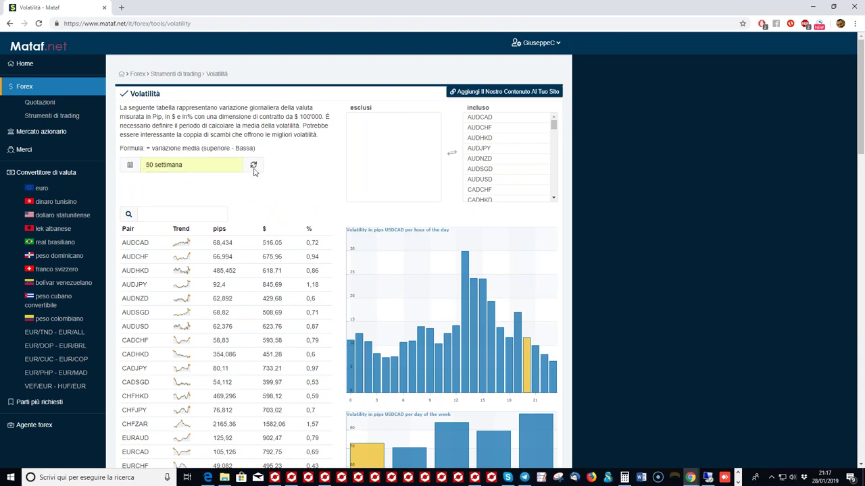
left_click(219, 169)
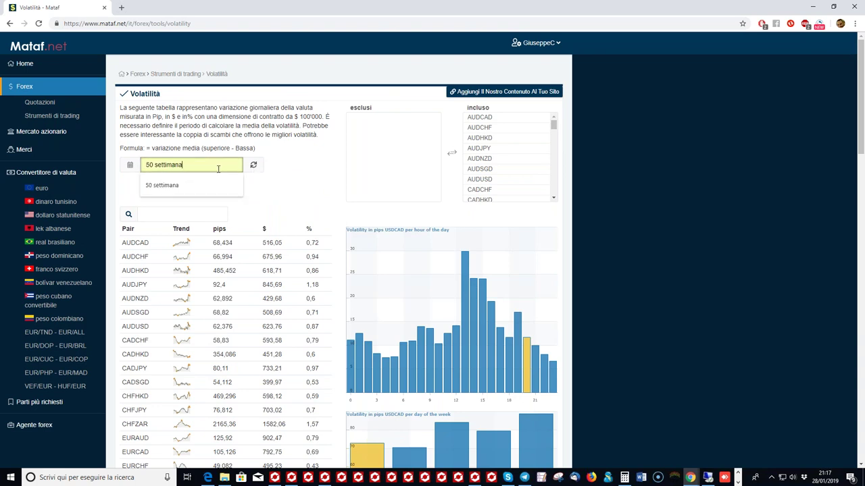
key("Return")
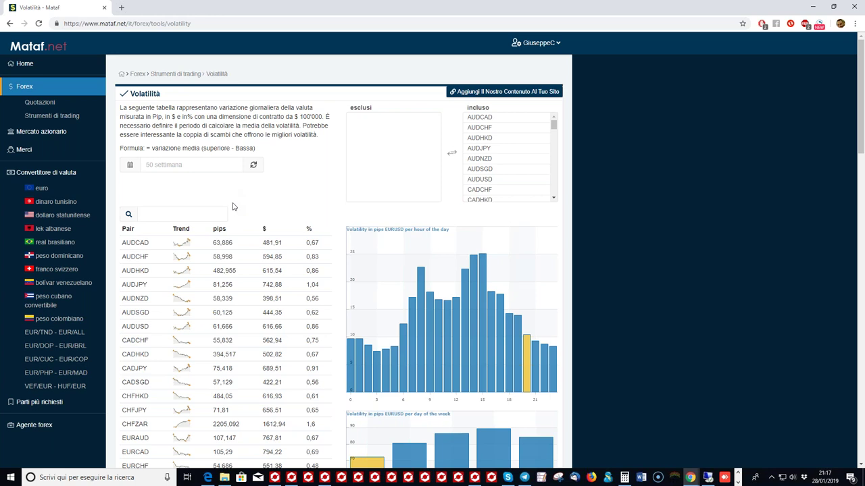
Step: Display the USDCAD volatility charts from the recalculated pair table and inspect the 15h GMT hourly bar
scroll(168, 345, "down", 2)
scroll(167, 345, "down", 4)
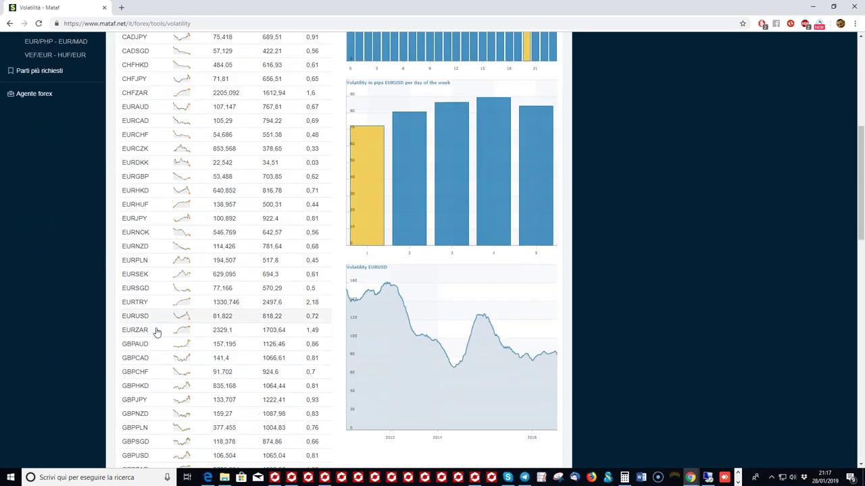
scroll(151, 351, "down", 1)
scroll(156, 355, "down", 2)
scroll(171, 336, "down", 1)
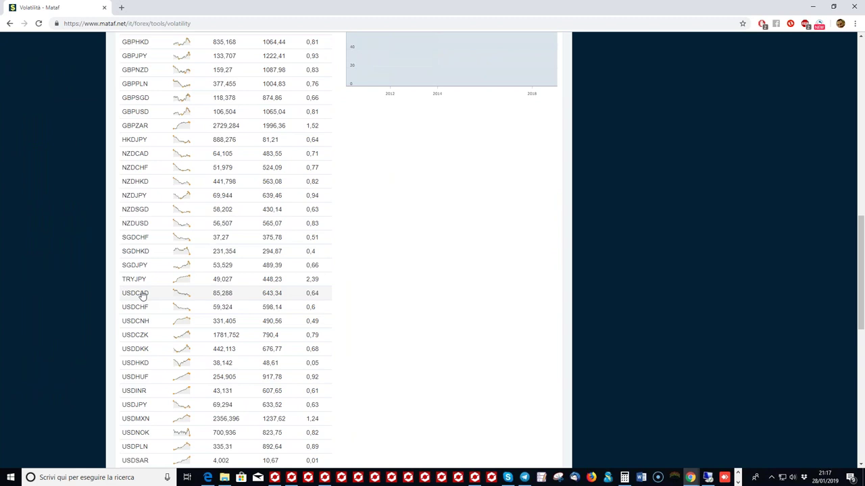
left_click(142, 295)
scroll(353, 268, "up", 3)
scroll(356, 268, "up", 5)
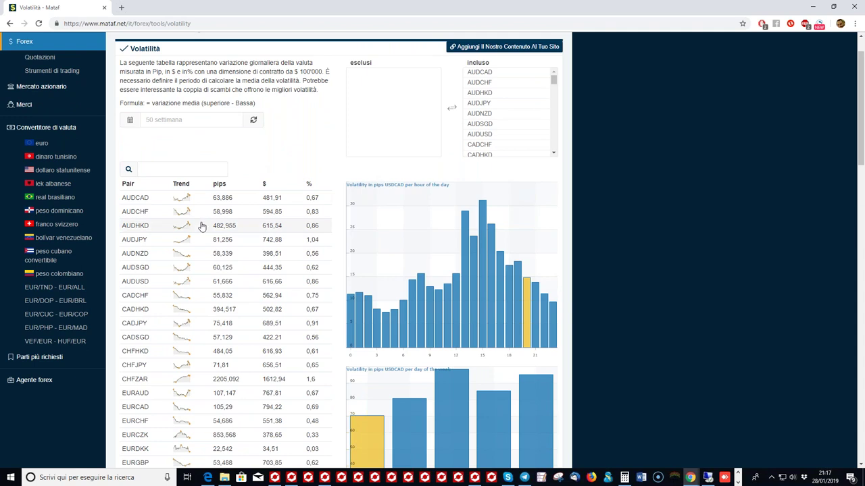
mouse_move(488, 217)
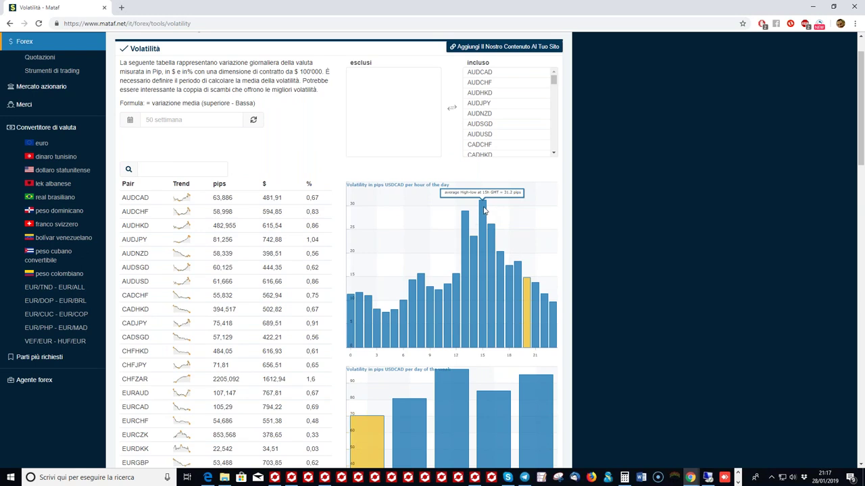
Step: Switch back to the USDCAD chart in MetaTrader 4 and measure from the 2019.01.28 sell entries to their stop level with the crosshair
left_click(813, 6)
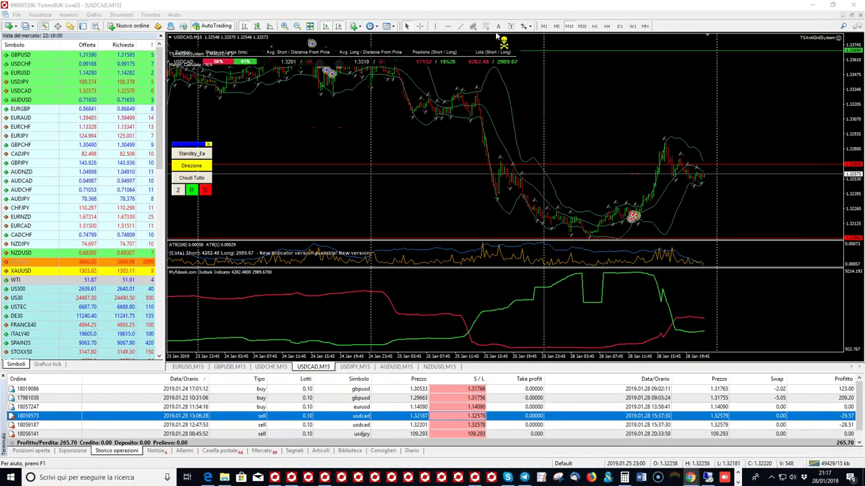
left_click(422, 26)
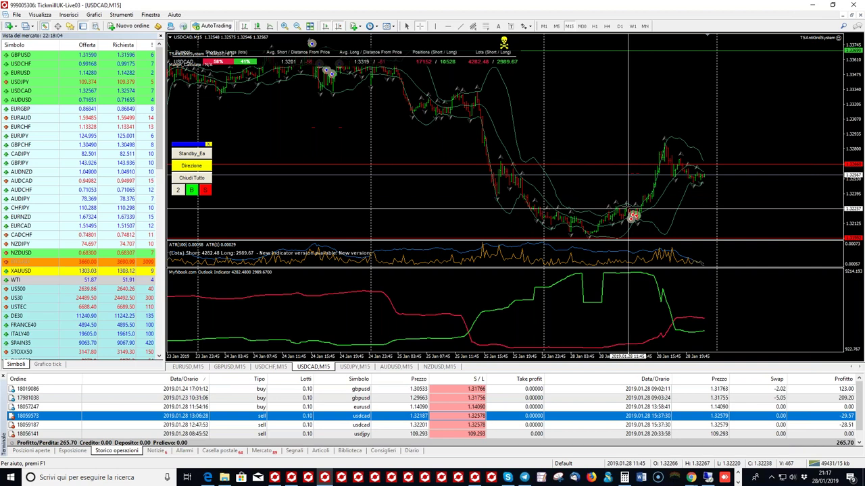
mouse_move(629, 206)
left_click_drag(628, 204, 639, 175)
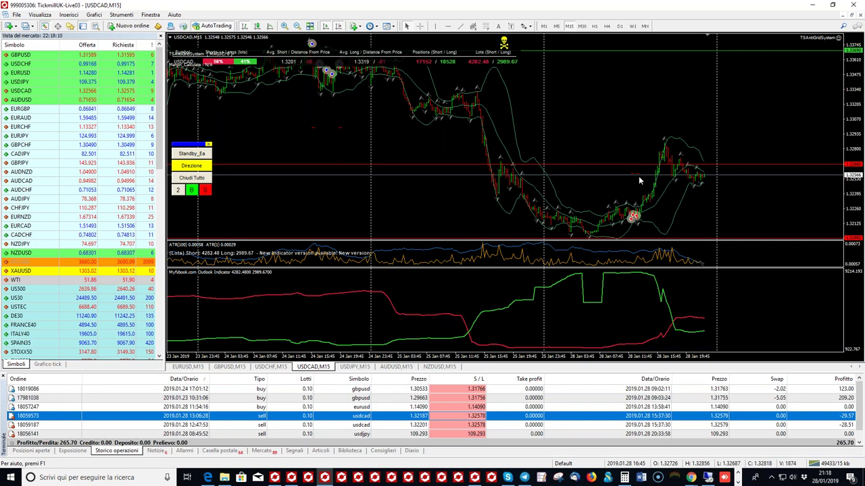
mouse_move(640, 172)
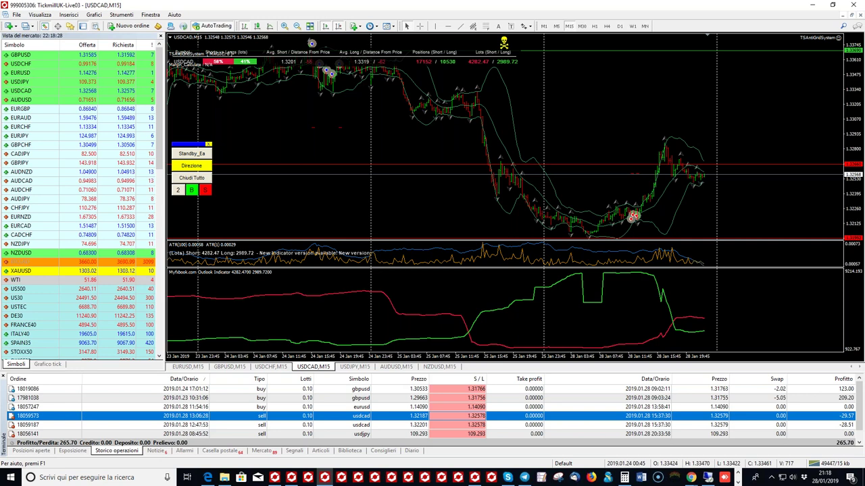
Step: Display the EURUSD M15 chart enlarged and inspect the entry markers of 2019.01.28
left_click(194, 366)
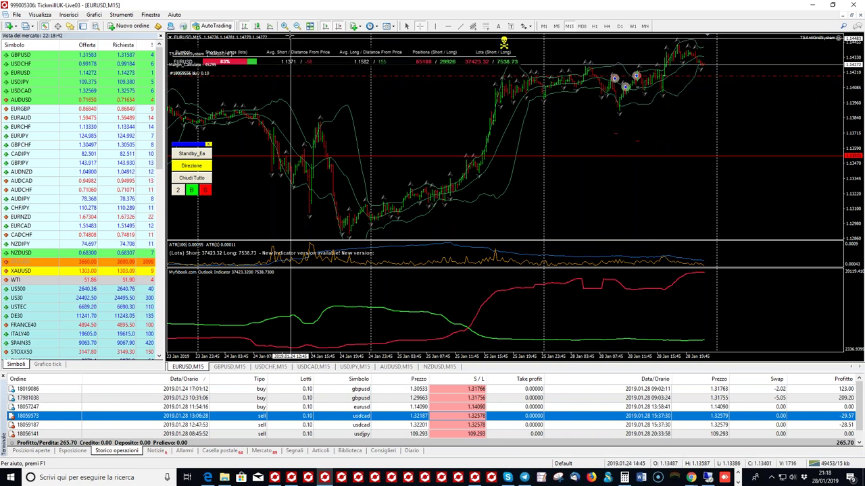
left_click(284, 26)
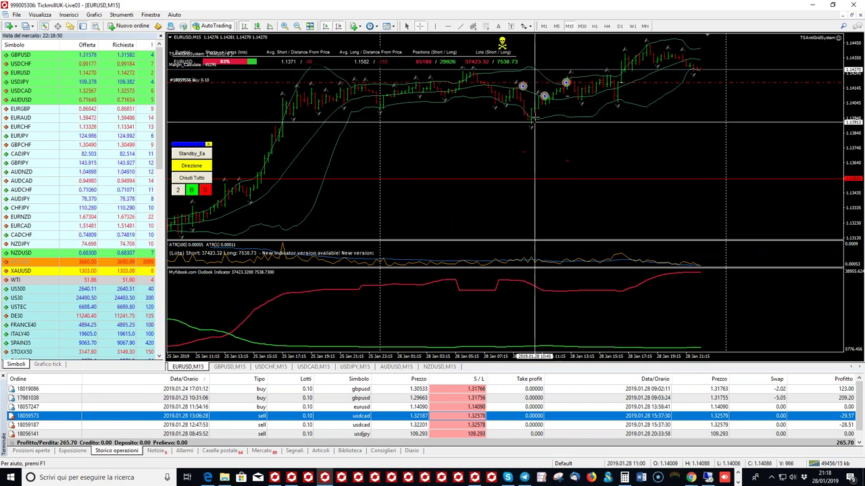
mouse_move(548, 98)
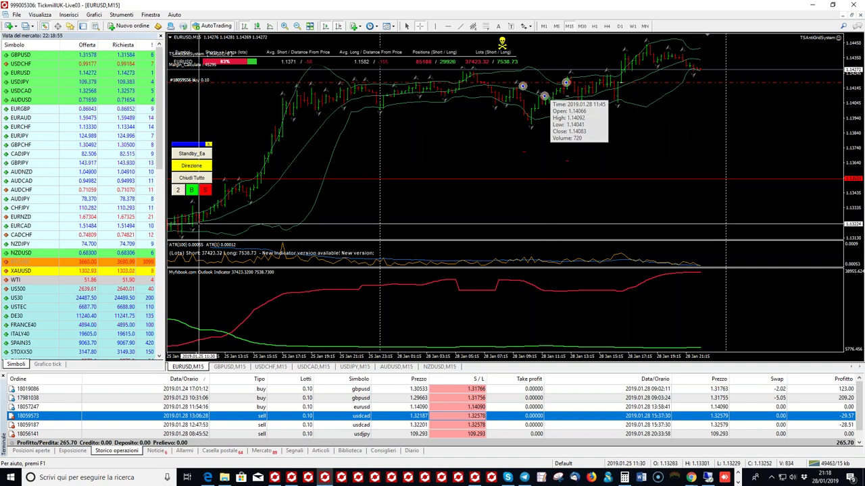
Step: Raise the number on the EURUSD expert panel to 4
left_click(178, 190)
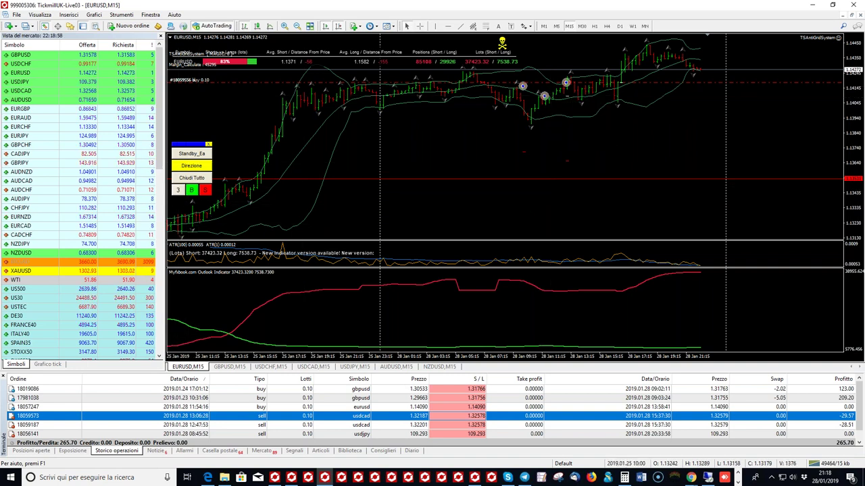
left_click(177, 191)
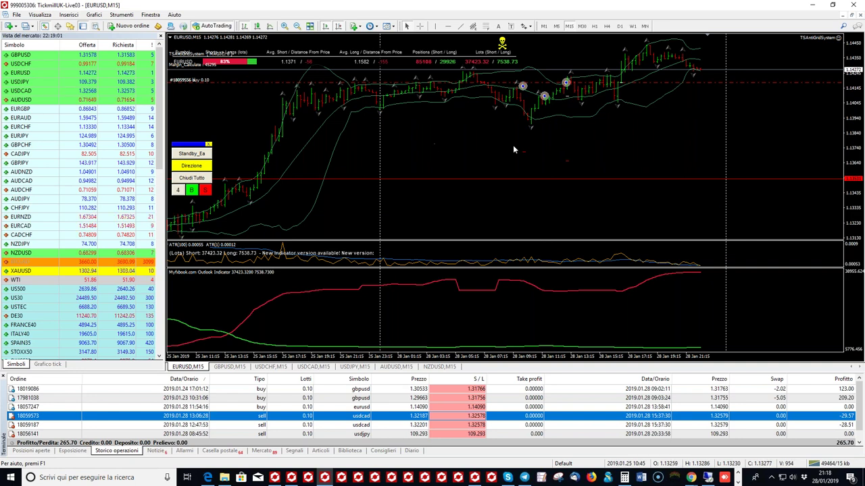
Step: Mark the EURUSD lots crossover and matching price zone with circles and an arrow back from the current price, and clear the markings
left_click(420, 25)
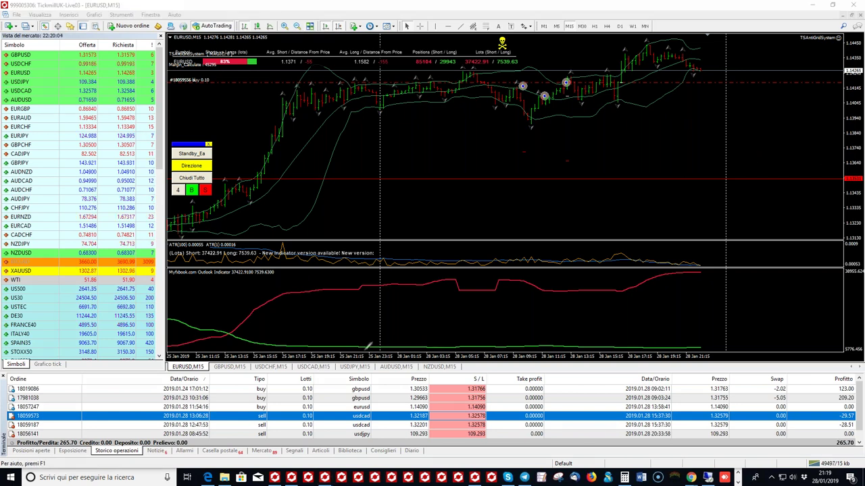
mouse_move(251, 305)
left_mouse_down()
mouse_move(226, 308)
mouse_move(214, 329)
mouse_move(218, 339)
mouse_move(247, 305)
left_mouse_up()
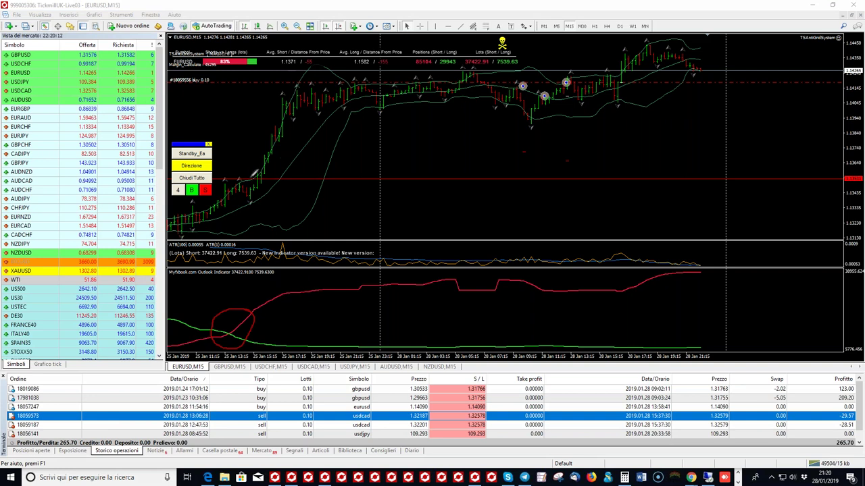
mouse_move(259, 168)
left_mouse_down()
mouse_move(289, 163)
mouse_move(265, 177)
left_mouse_up()
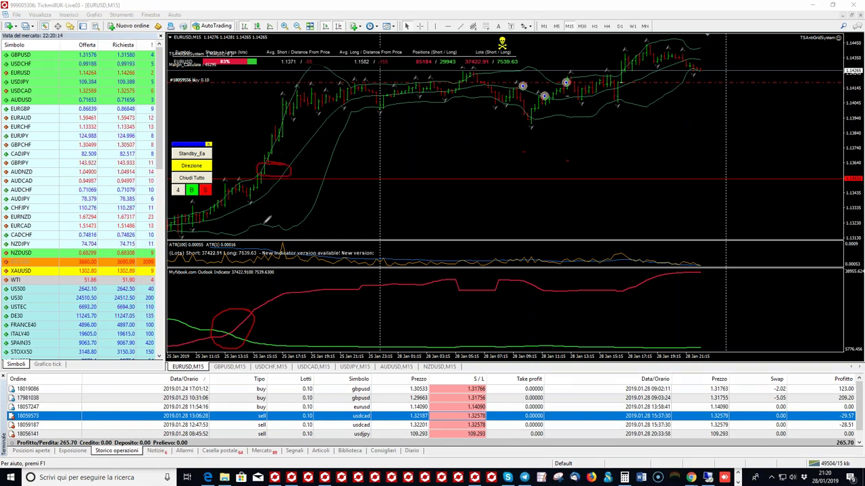
mouse_move(702, 67)
left_mouse_down()
mouse_move(306, 168)
mouse_move(305, 160)
mouse_move(336, 166)
left_mouse_up()
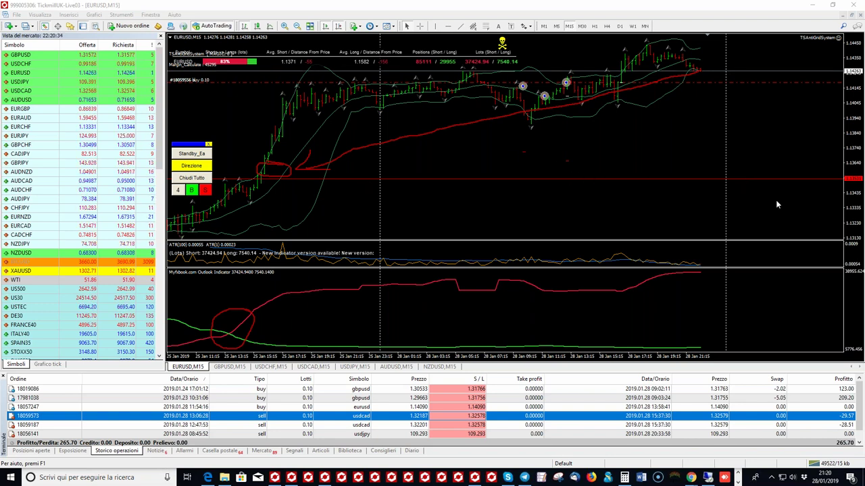
key("Escape")
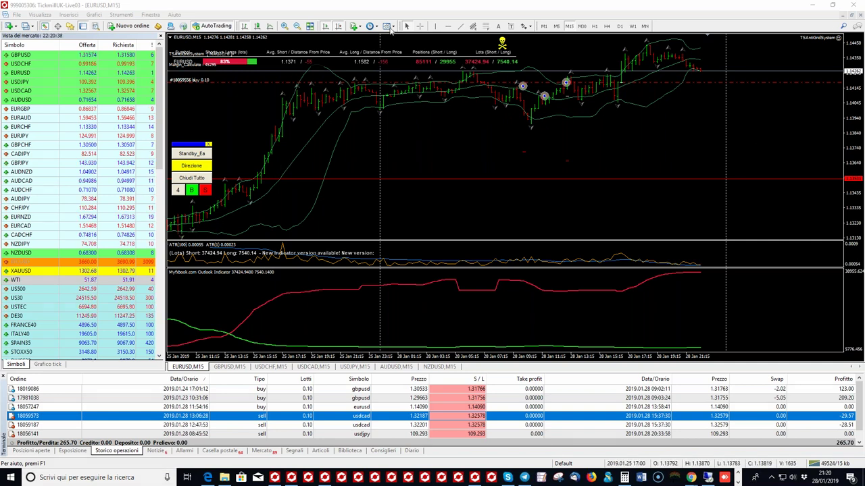
Step: Inspect the EURUSD buy stop orders of 2019.01.28 and their stop loss mark with the crosshair
left_click(420, 26)
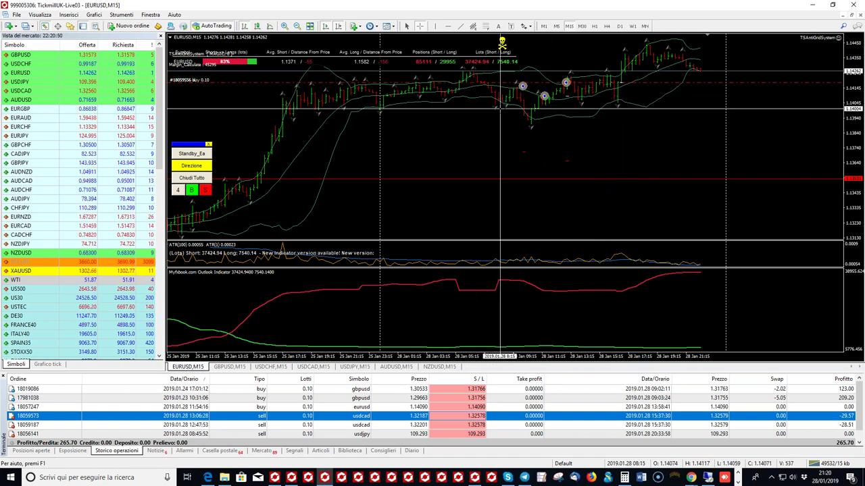
mouse_move(598, 83)
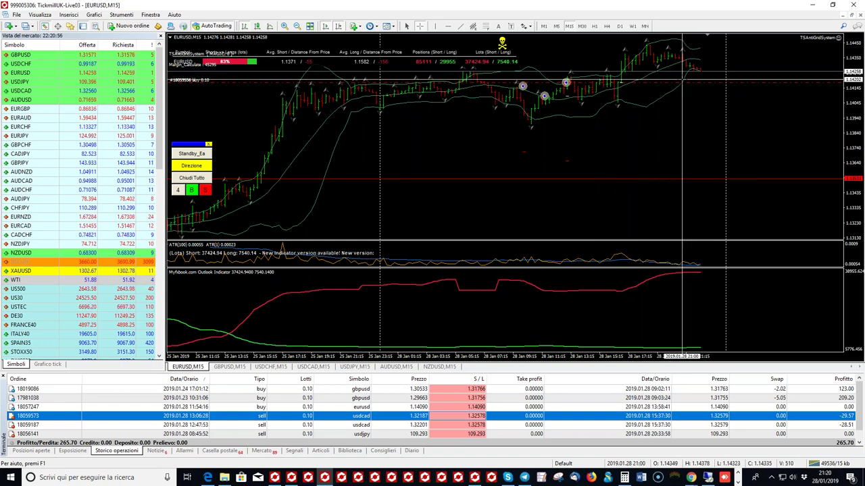
mouse_move(684, 82)
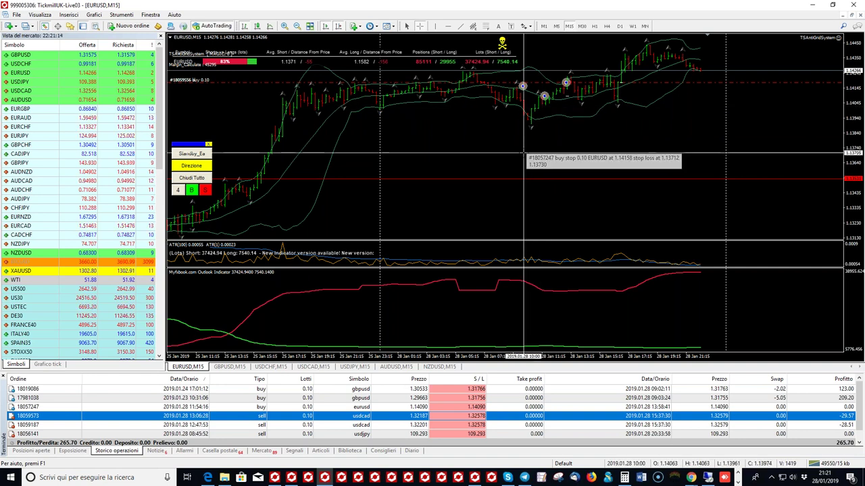
Step: Measure the EURUSD rise from the 2019.01.25 crossover area to the current price and recheck its starting bars with the crosshair
left_click_drag(277, 179, 694, 73)
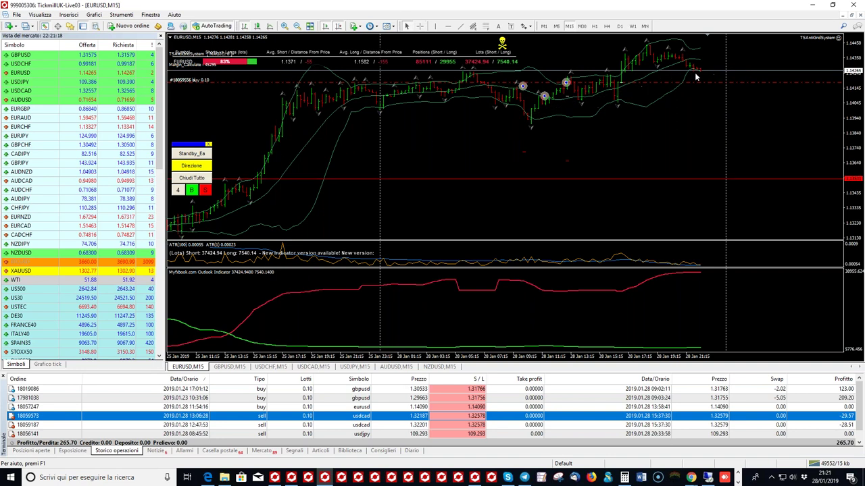
left_click(419, 25)
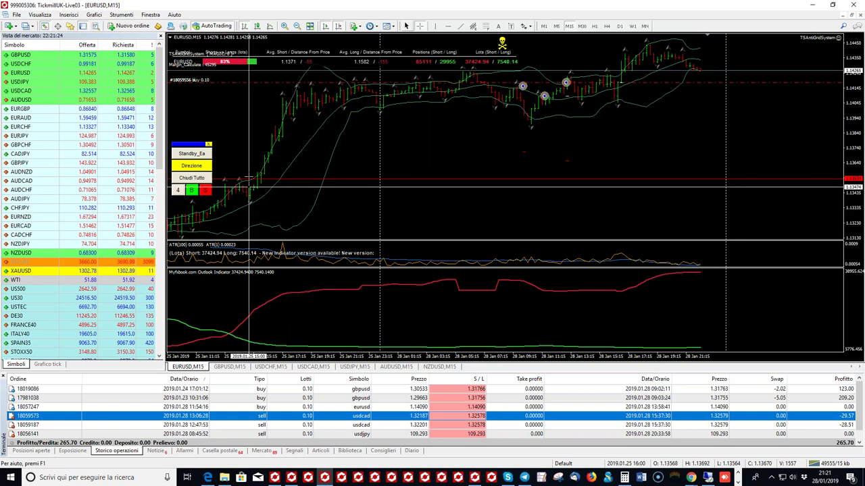
mouse_move(255, 179)
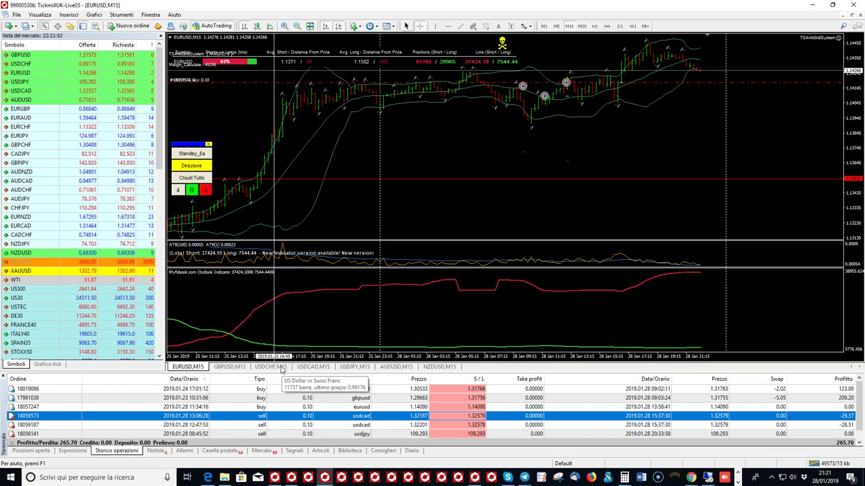
Step: Display the USDCHF M15 chart zoomed out to cover 10 to 28 January 2019
left_click(281, 367)
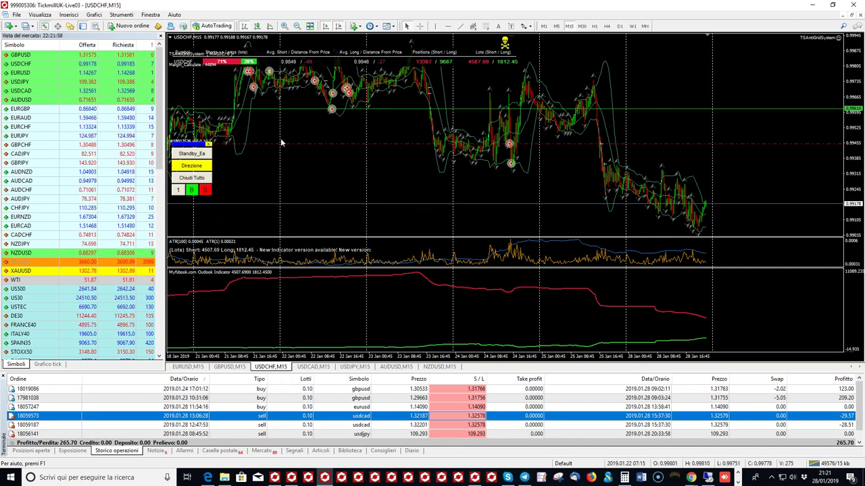
left_click(297, 25)
left_click(284, 25)
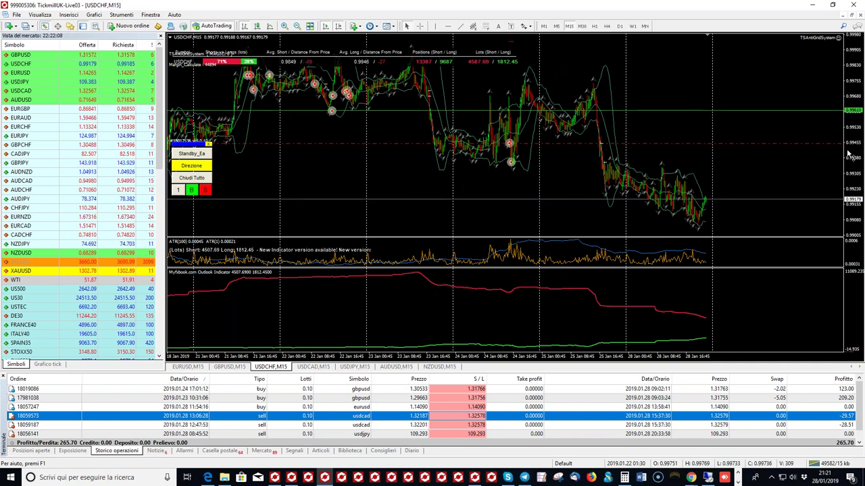
left_click(296, 26)
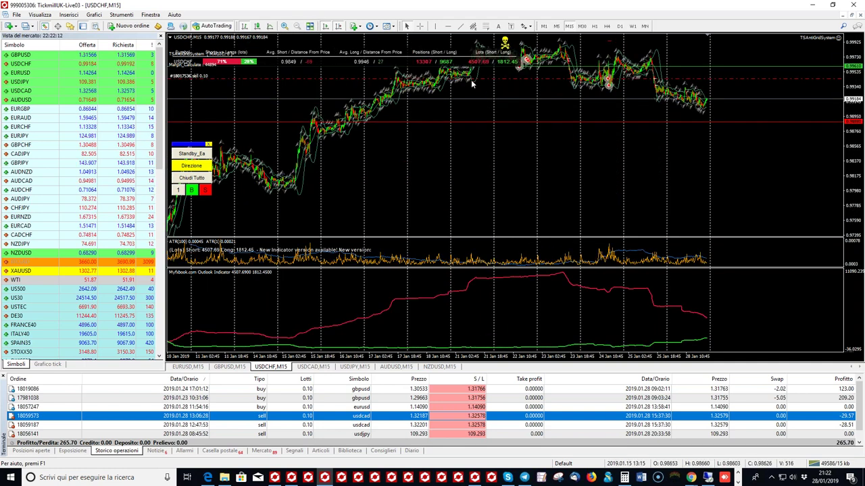
Step: Examine the enlarged USDCHF price and lots history from 8 to 23 January 2019 and the short sentiment percentage
left_click(337, 26)
left_click(284, 26)
left_click(284, 26)
scroll(392, 154, "down", 10)
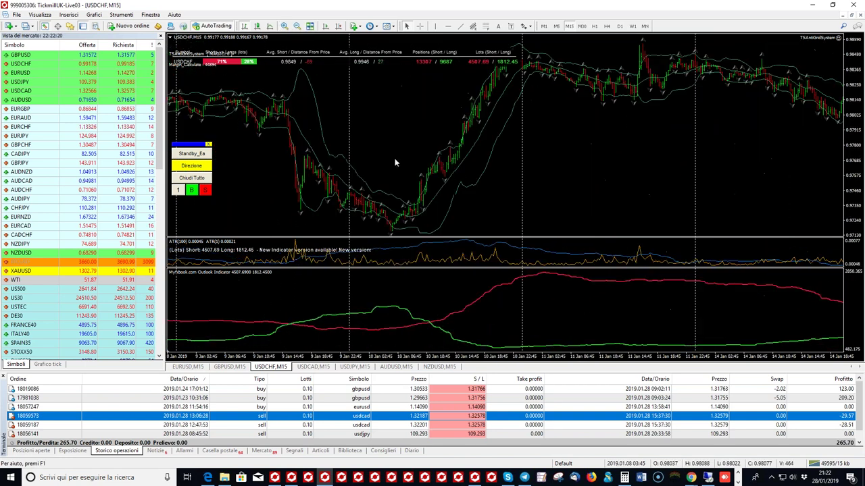
scroll(452, 166, "down", 10)
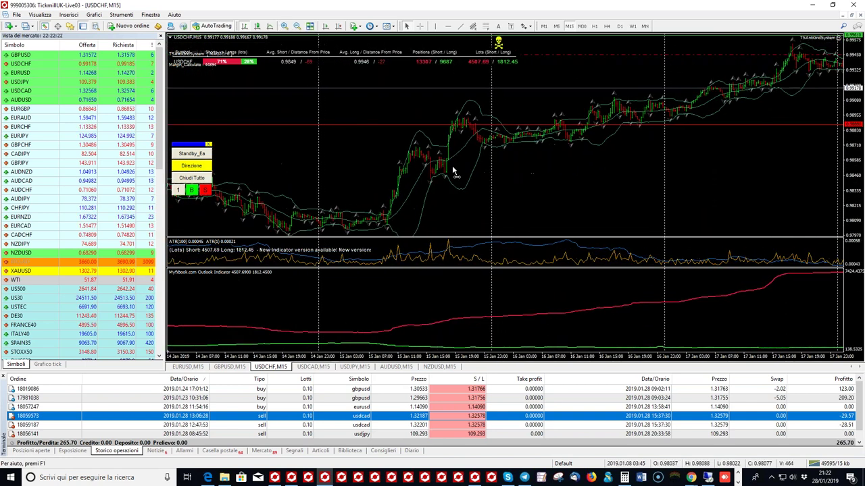
scroll(417, 193, "down", 10)
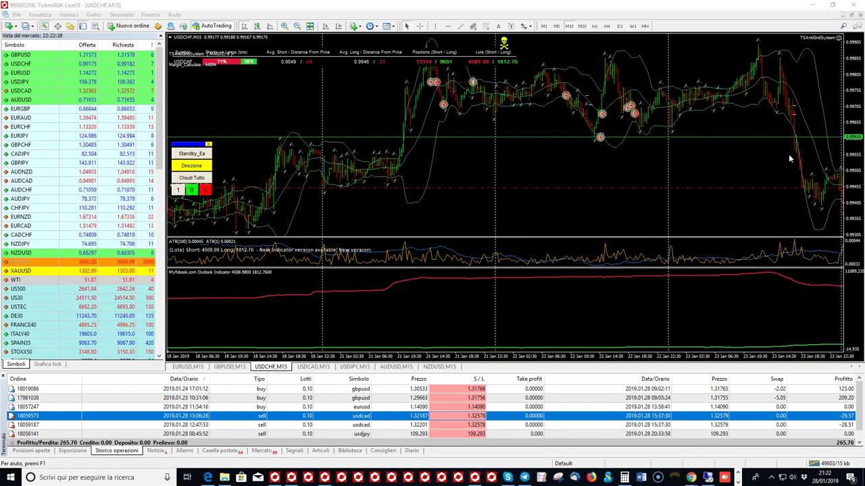
mouse_move(210, 56)
left_mouse_down()
mouse_move(207, 67)
mouse_move(240, 69)
mouse_move(246, 49)
mouse_move(226, 61)
left_mouse_up()
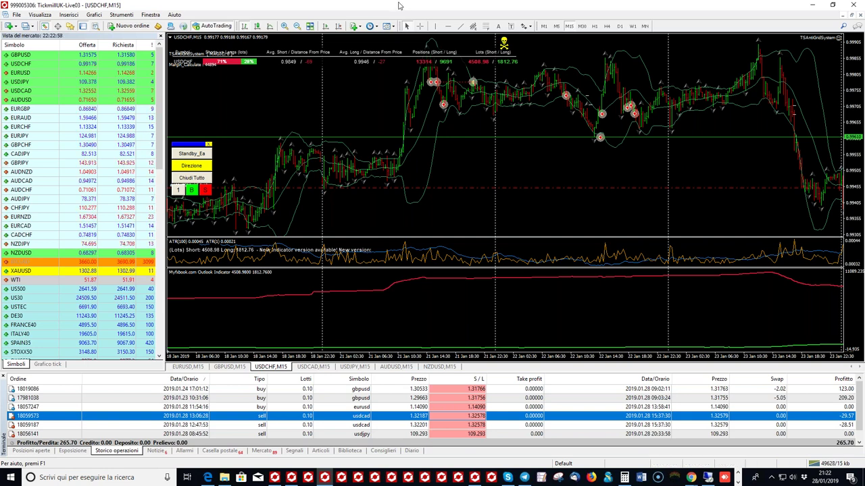
Step: Mark the 9 January lots crossover, the following price rise and the 23 January short-lots peak on the zoomed-out USDCHF chart
left_click(297, 26)
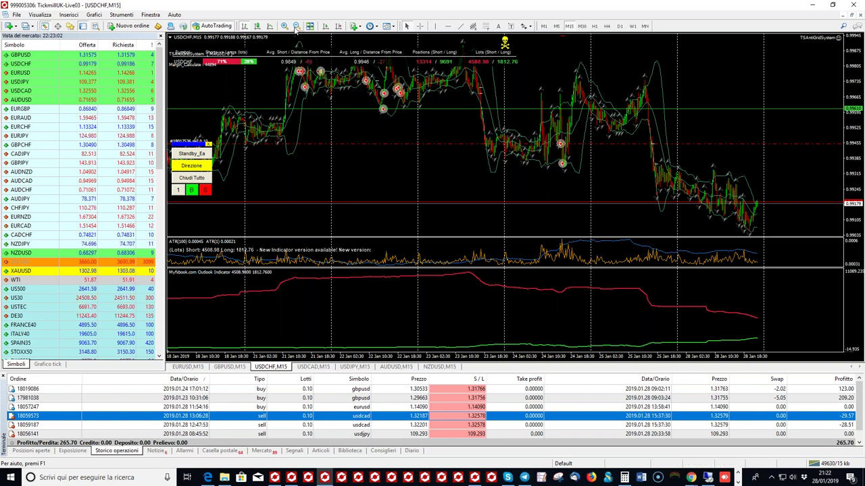
key("minus")
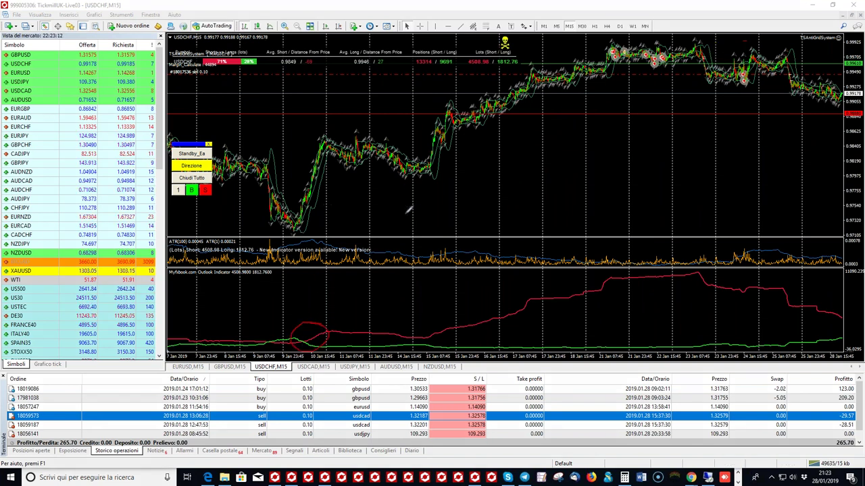
mouse_move(327, 221)
left_mouse_down()
mouse_move(583, 100)
mouse_move(639, 59)
left_mouse_up()
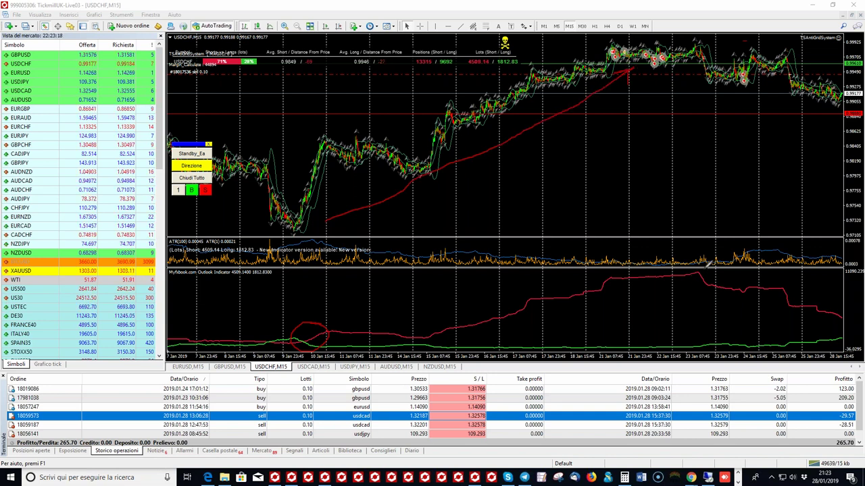
left_click_drag(715, 269, 706, 271)
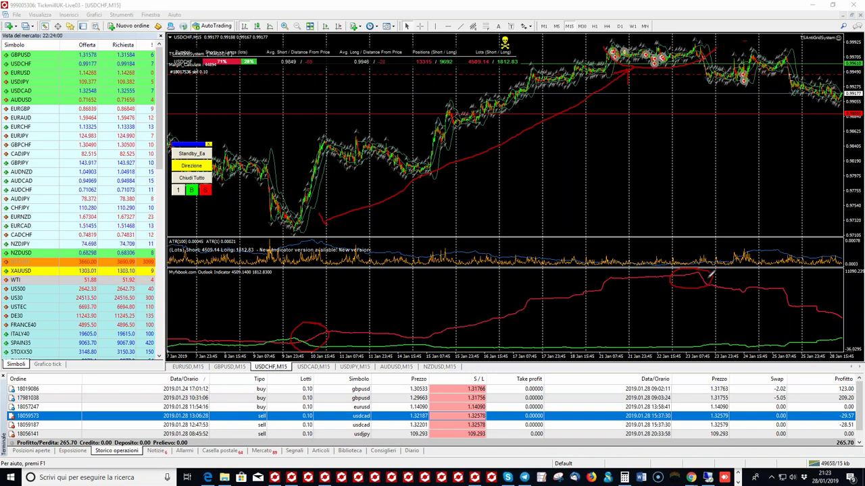
Step: Mark the USDCHF short-lots and price declines after 23 January and the short percentage, and clear all annotations
left_click_drag(721, 276, 784, 281)
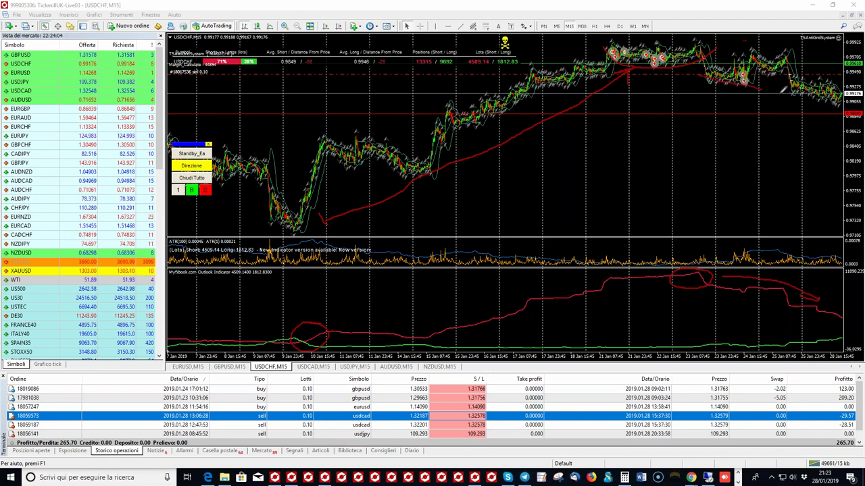
left_click_drag(760, 92, 761, 102)
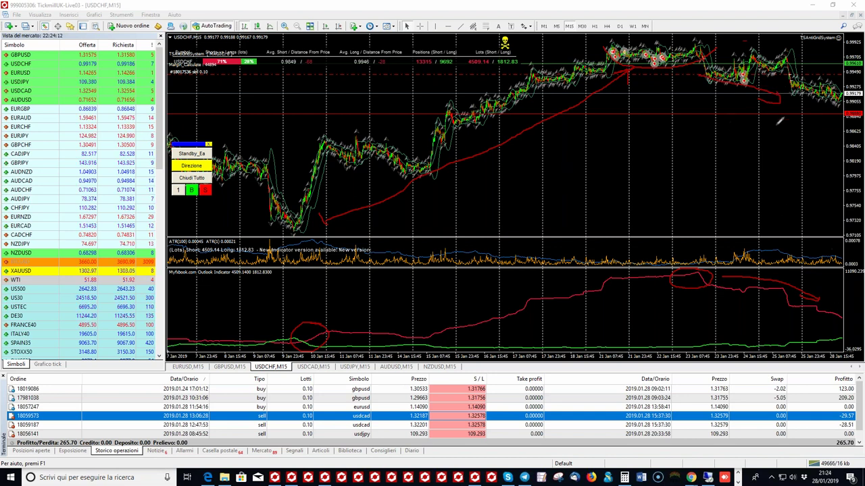
mouse_move(248, 47)
left_mouse_down()
mouse_move(212, 42)
mouse_move(197, 56)
mouse_move(226, 69)
mouse_move(248, 57)
left_mouse_up()
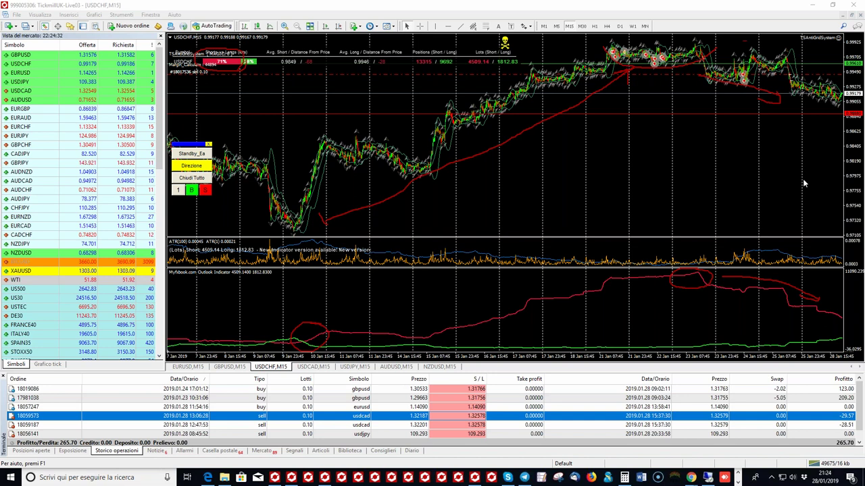
key("Escape")
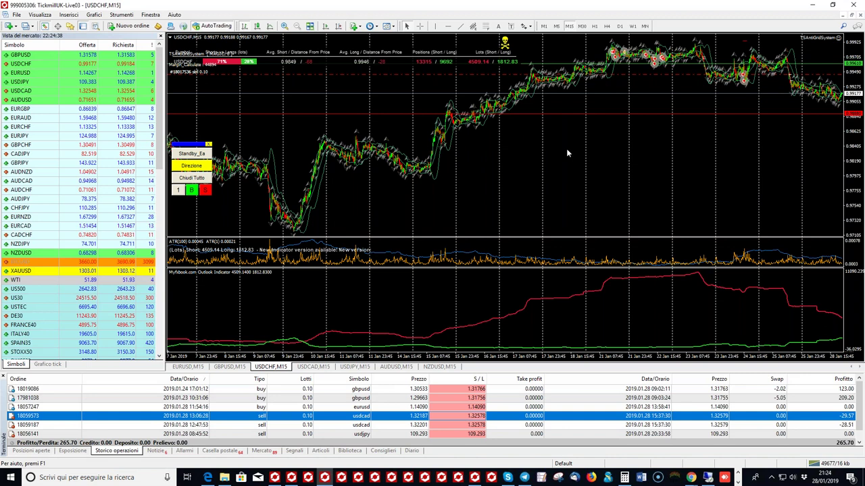
Step: Shift the USDCHF chart away from its right edge and lower the green horizontal line to the open sell order's level and the red line farther below price
left_click(337, 28)
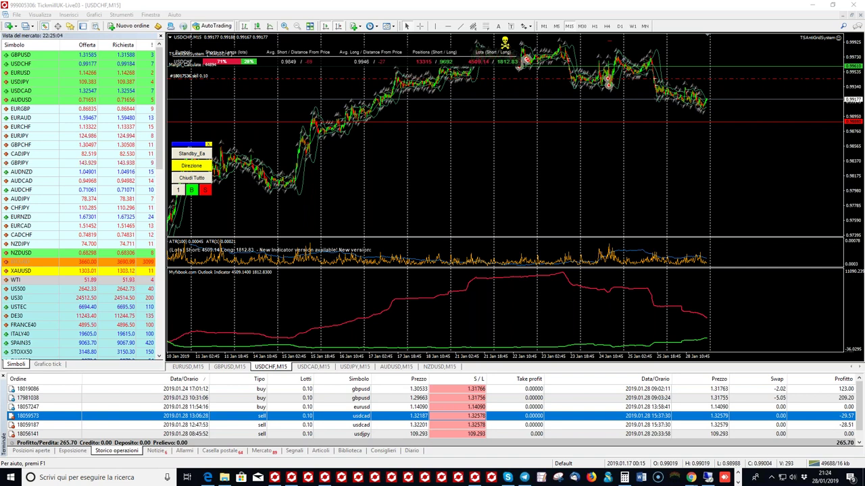
scroll(588, 68, "up", 2)
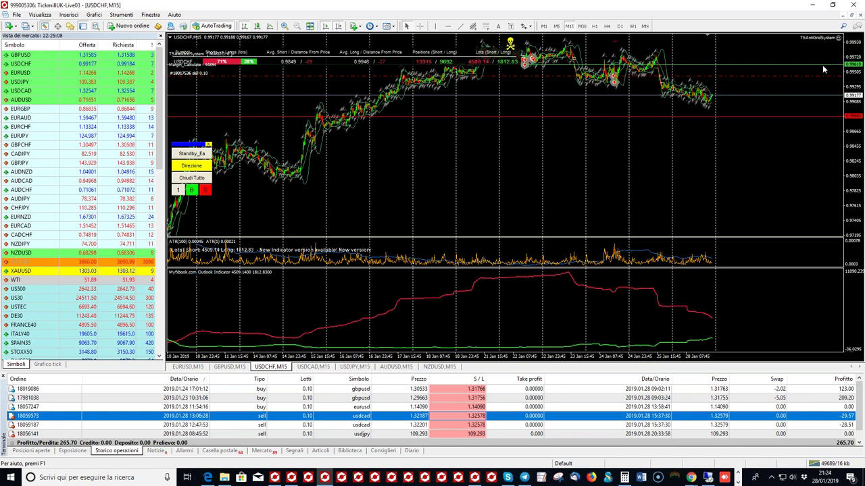
scroll(822, 63, "down", 2)
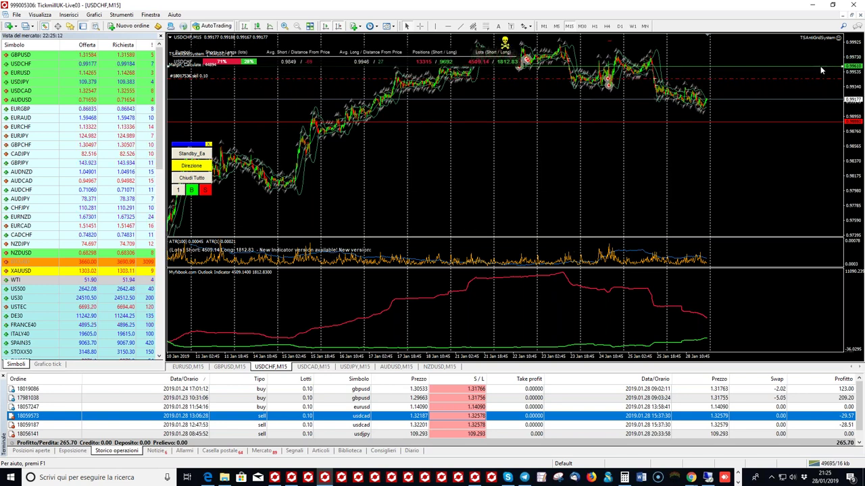
mouse_move(820, 67)
left_mouse_down()
mouse_move(818, 82)
mouse_move(821, 76)
left_mouse_up()
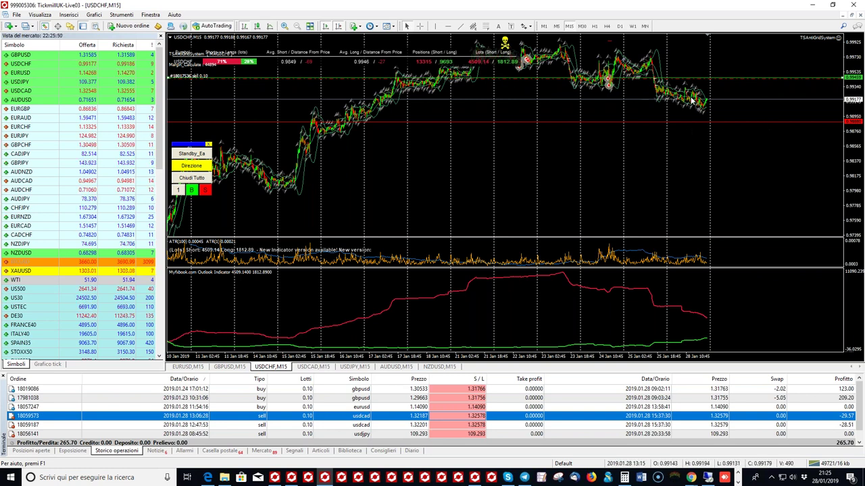
mouse_move(690, 100)
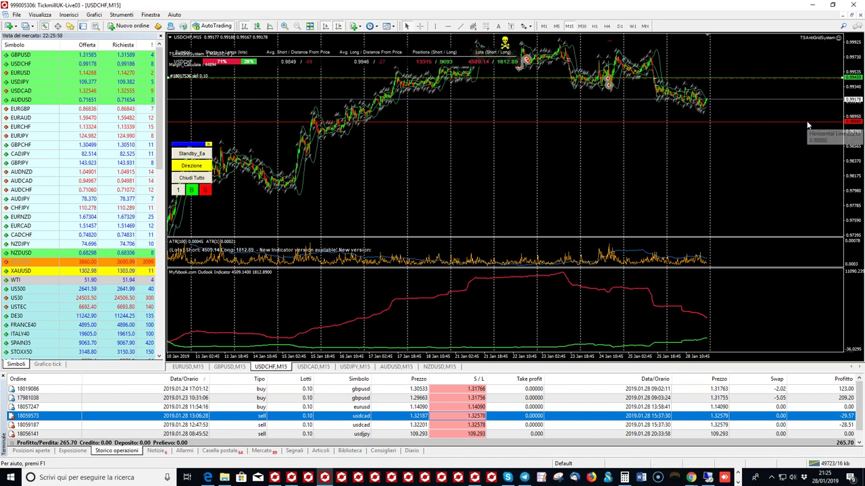
left_click_drag(808, 122, 821, 162)
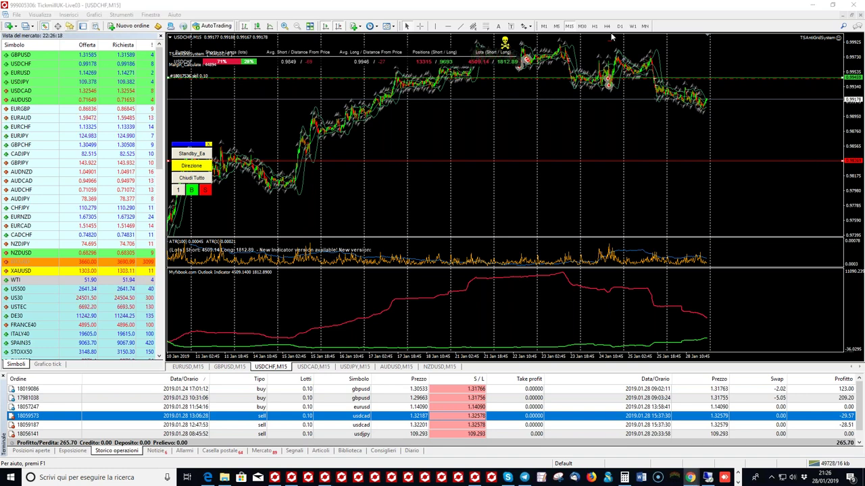
Step: Enlarge the USDCHF chart to cover 18 to 28 January 2019 and inspect it with the crosshair
left_click(285, 27)
left_click(284, 27)
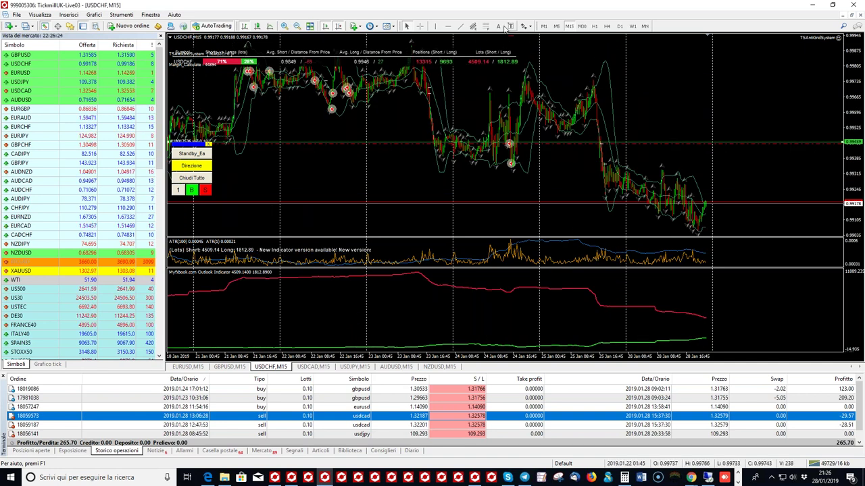
left_click(420, 26)
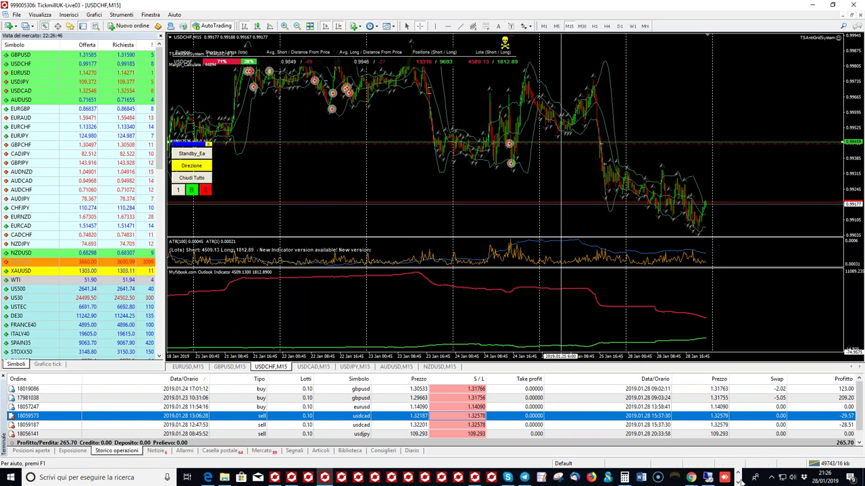
Step: Review the P/L1 and P/L2 results of the usdchf "eccesso" trades in the Excel workbook "sistema antigrid" and return to the USDCHF chart
mouse_move(254, 478)
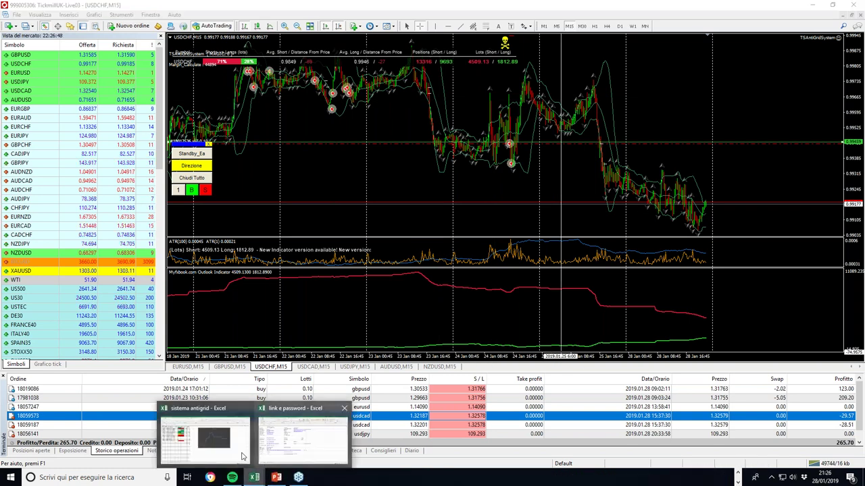
left_click(230, 456)
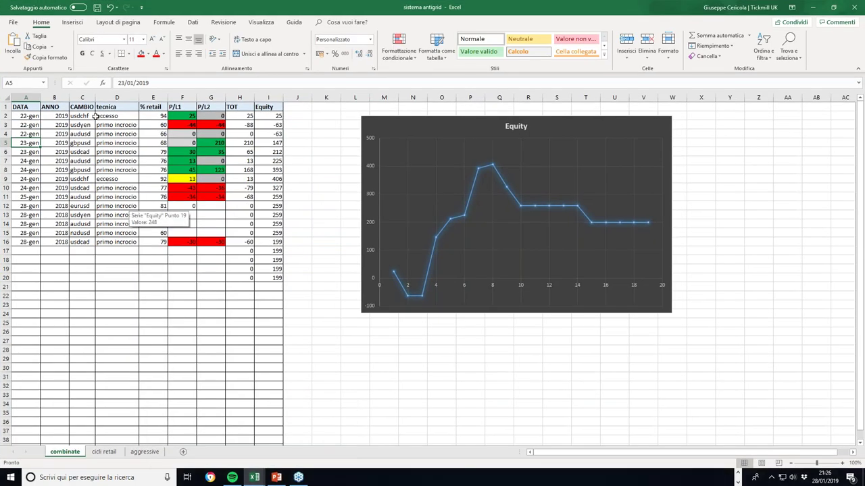
left_click(86, 118)
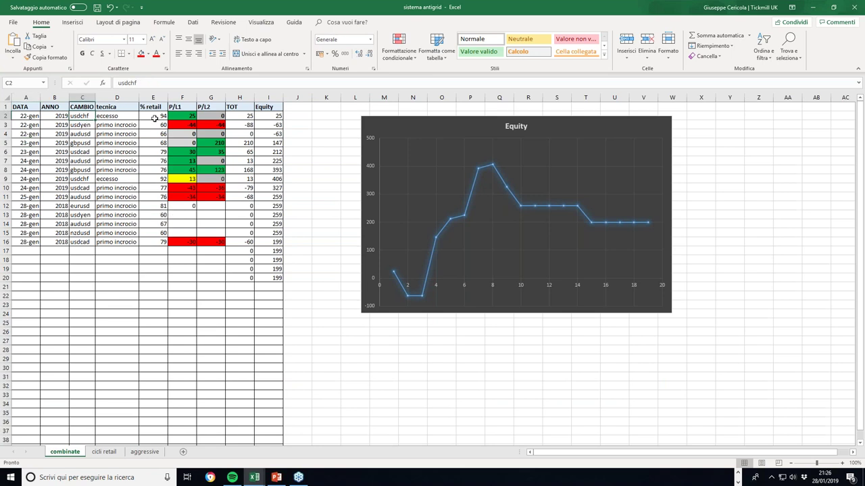
left_click(180, 116)
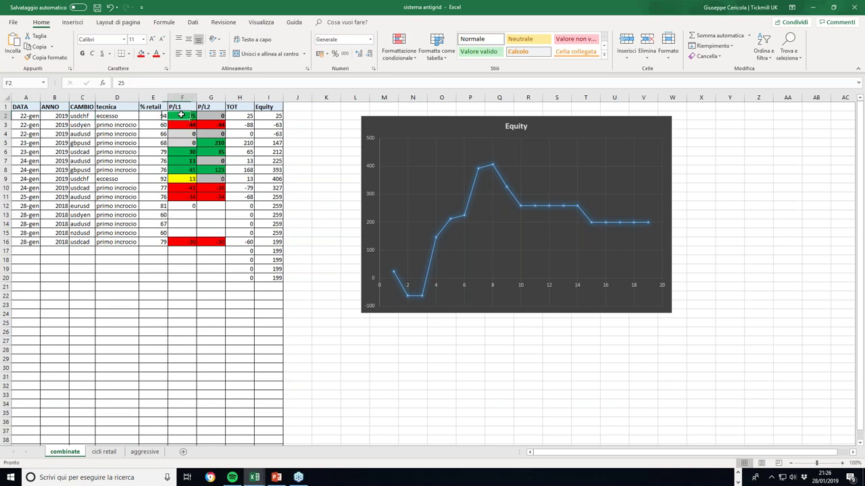
left_click(215, 117)
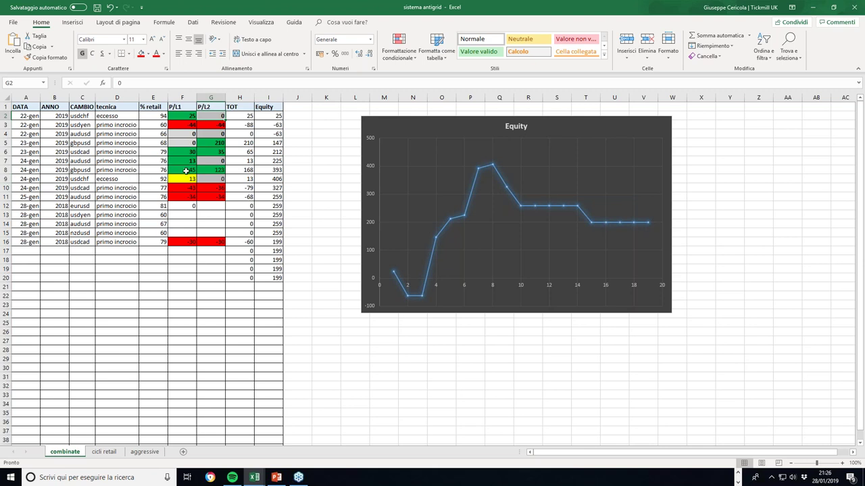
left_click(181, 177)
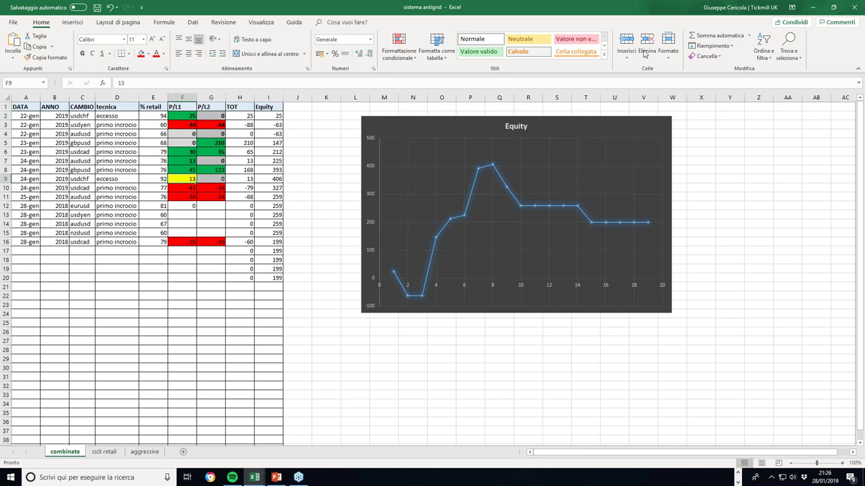
left_click(813, 8)
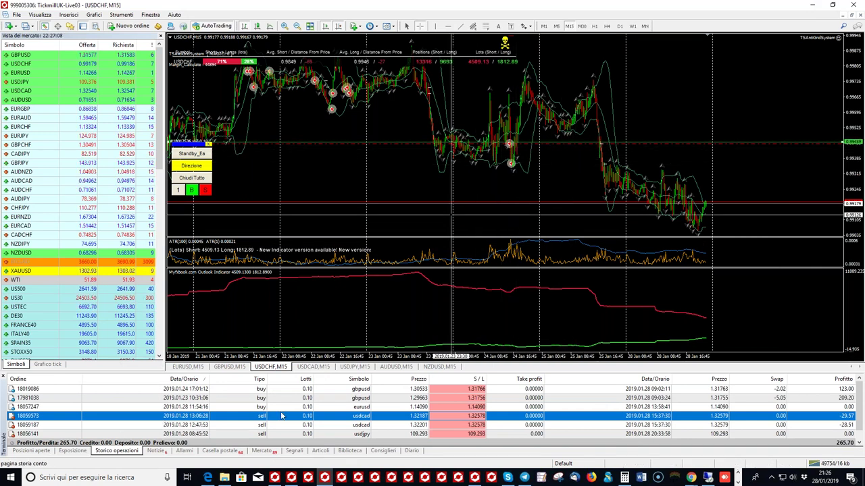
Step: Display the open positions and select the 0.10-lot usdchf sell opened on 2019.01.24
left_click(42, 452)
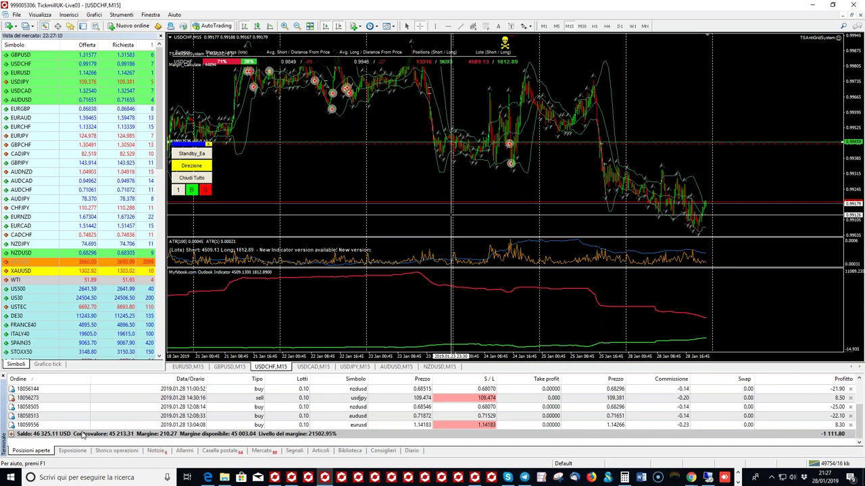
left_click(250, 408)
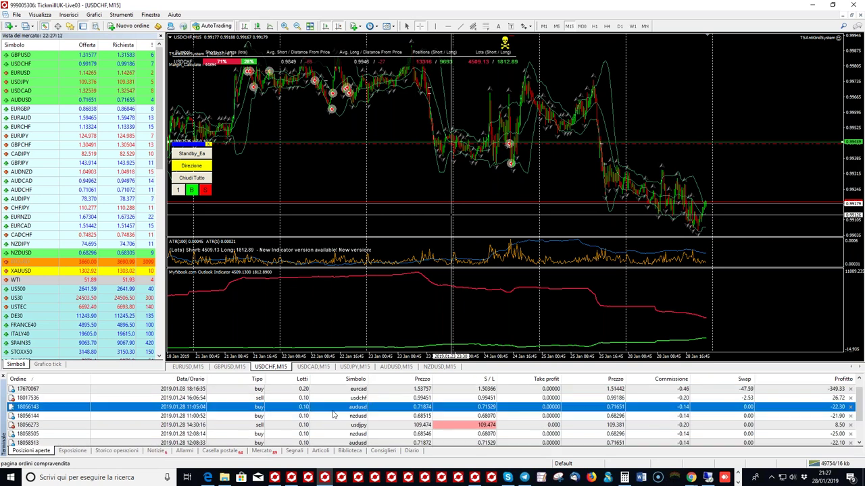
scroll(336, 414, "up", 1)
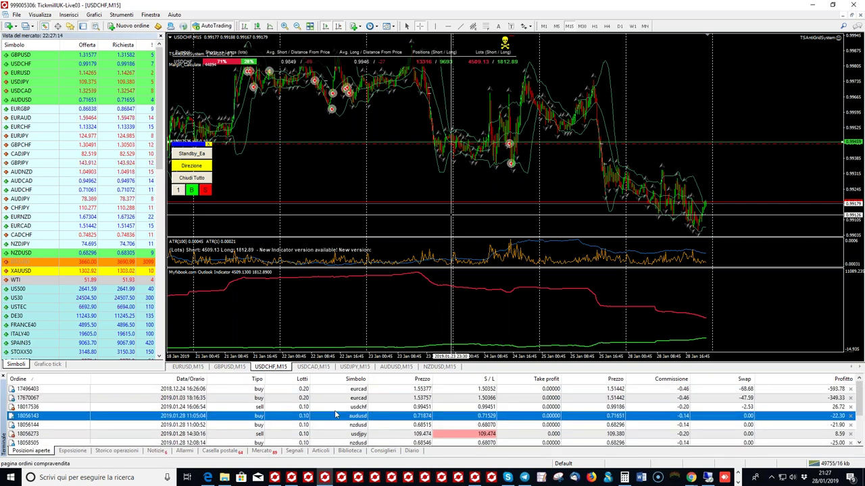
scroll(335, 415, "down", 3)
scroll(336, 415, "up", 3)
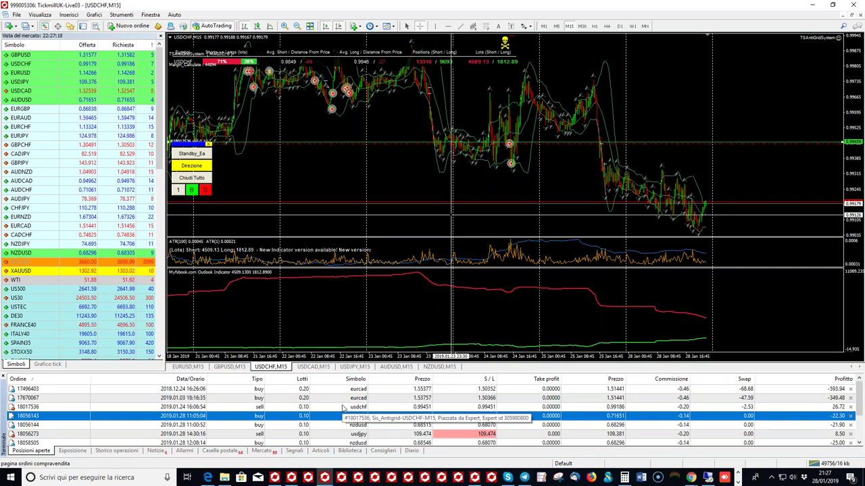
left_click(342, 407)
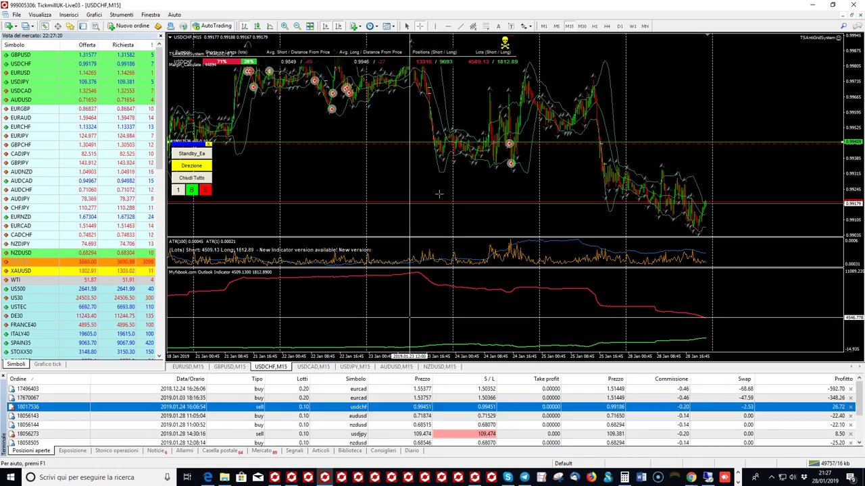
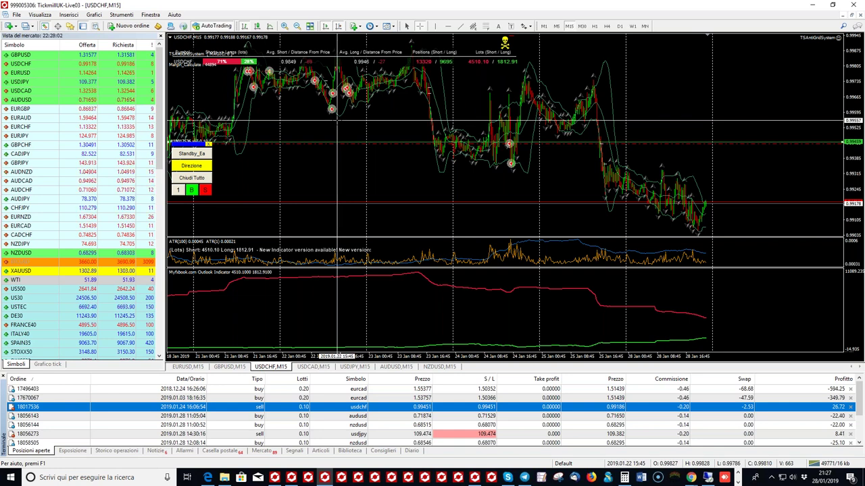
Step: Switch to Myfxbook in the browser and display the Community Outlook table, continuing past the ad-blocker notice
mouse_move(691, 477)
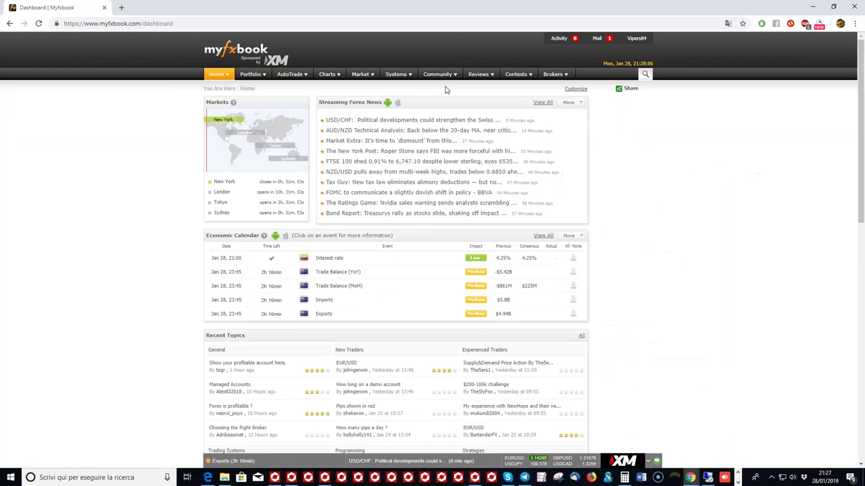
mouse_move(439, 75)
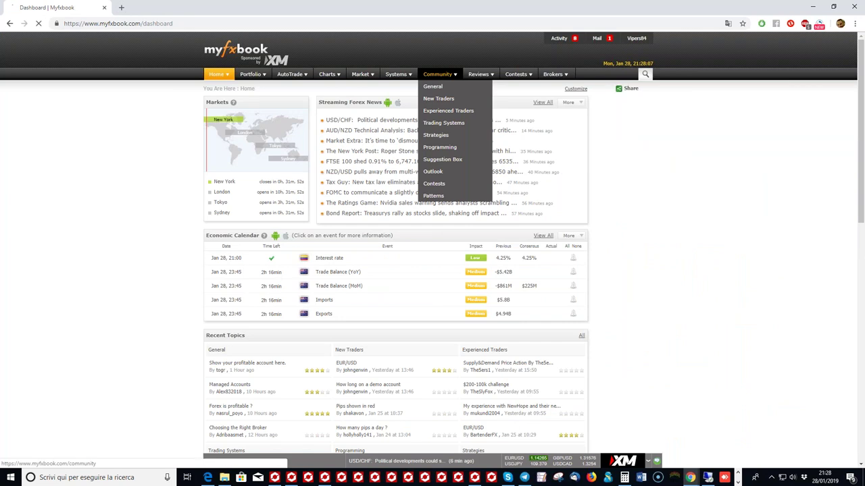
left_click(443, 173)
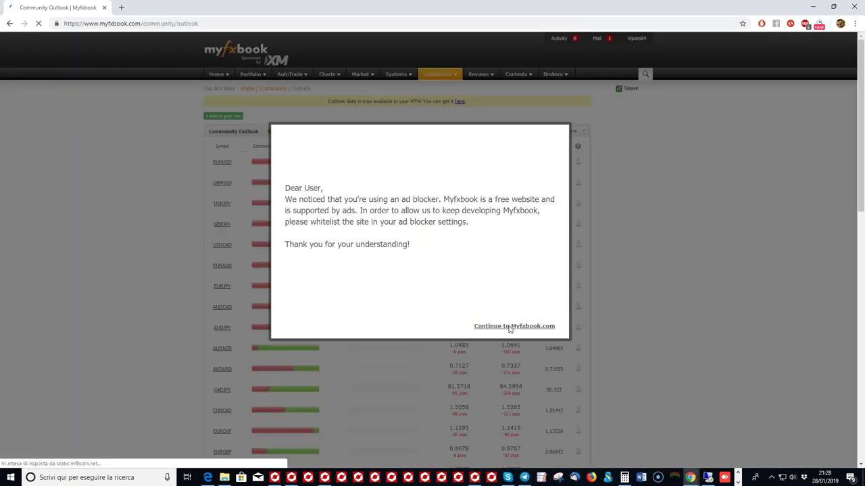
left_click(509, 327)
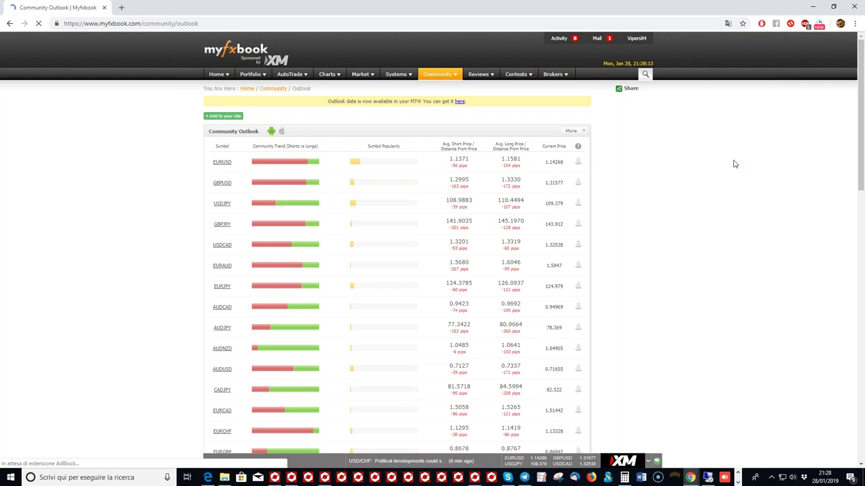
scroll(733, 164, "down", 1)
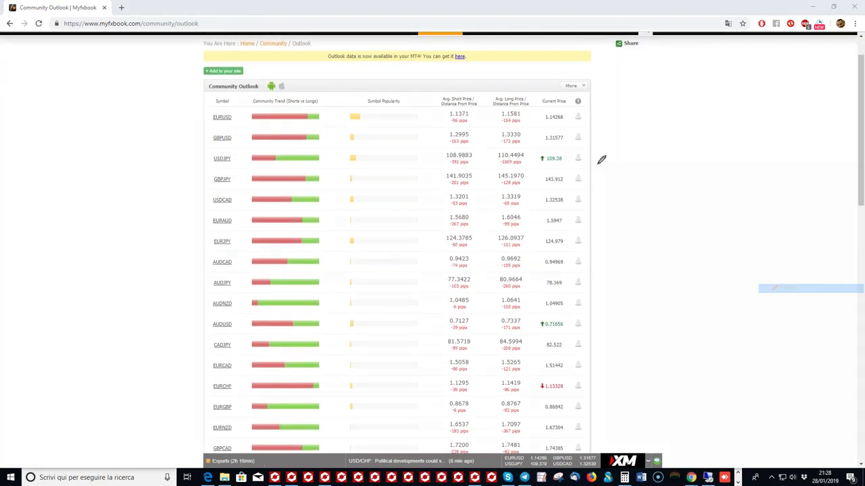
Step: Circle the average short and long price columns in the outlook table, clear the marking and return to the trading platform
mouse_move(539, 137)
left_mouse_down()
mouse_move(506, 81)
mouse_move(443, 87)
mouse_move(415, 164)
mouse_move(405, 253)
mouse_move(408, 344)
mouse_move(440, 443)
mouse_move(518, 447)
left_mouse_up()
mouse_move(540, 409)
left_mouse_down()
mouse_move(524, 157)
mouse_move(537, 94)
left_mouse_up()
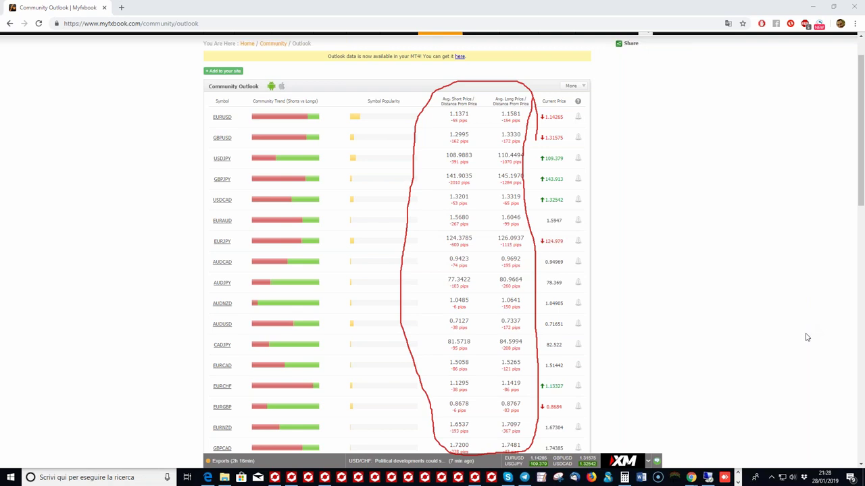
key("Escape")
left_click(813, 6)
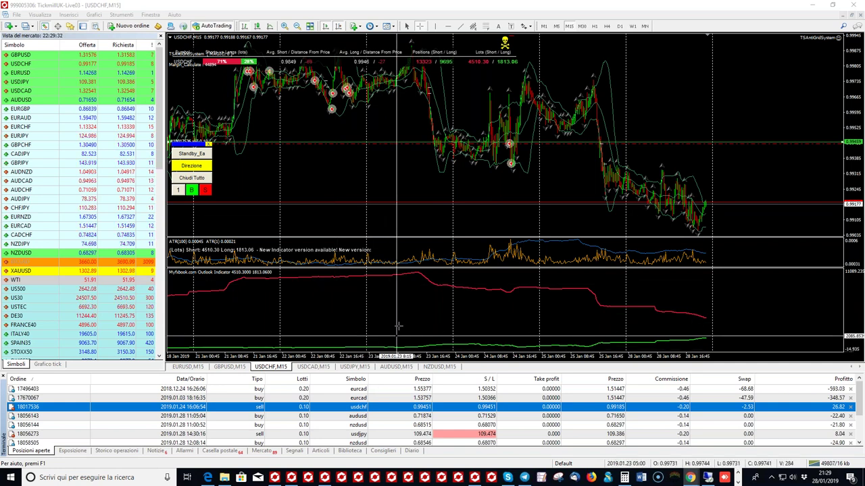
Step: Compare the EURUSD, GBPUSD and USDCHF M15 charts with their short and long lots curves
left_click(200, 367)
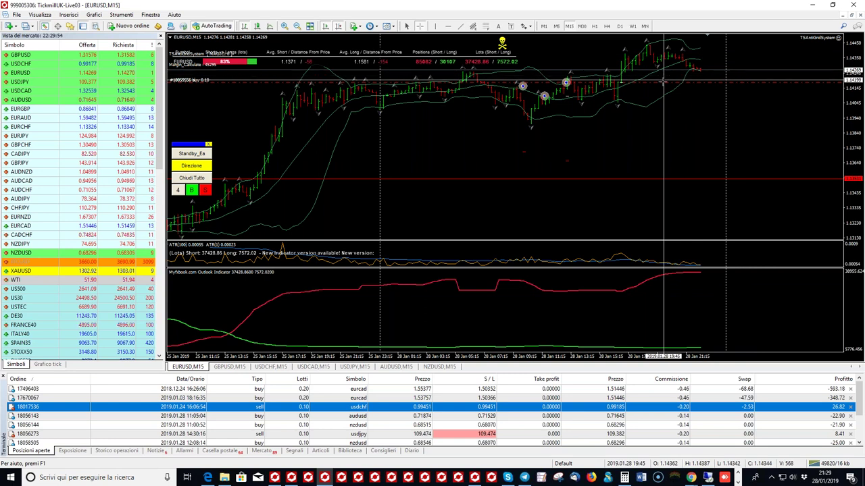
left_click(235, 367)
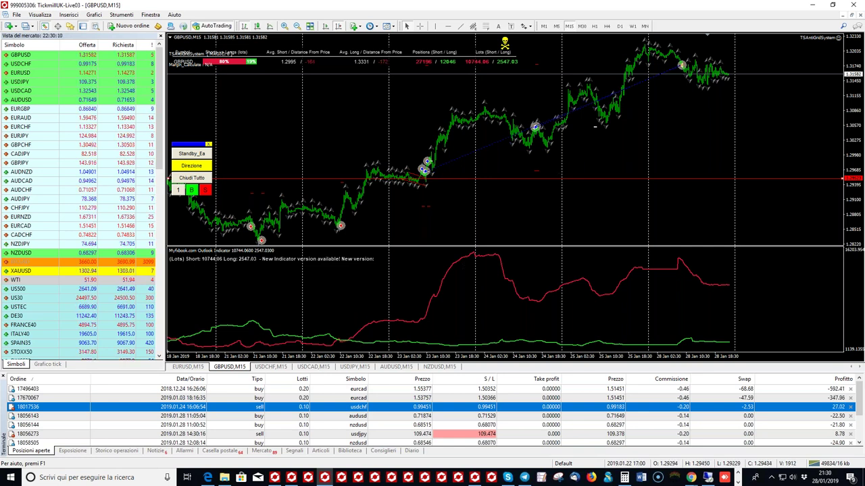
left_click(270, 366)
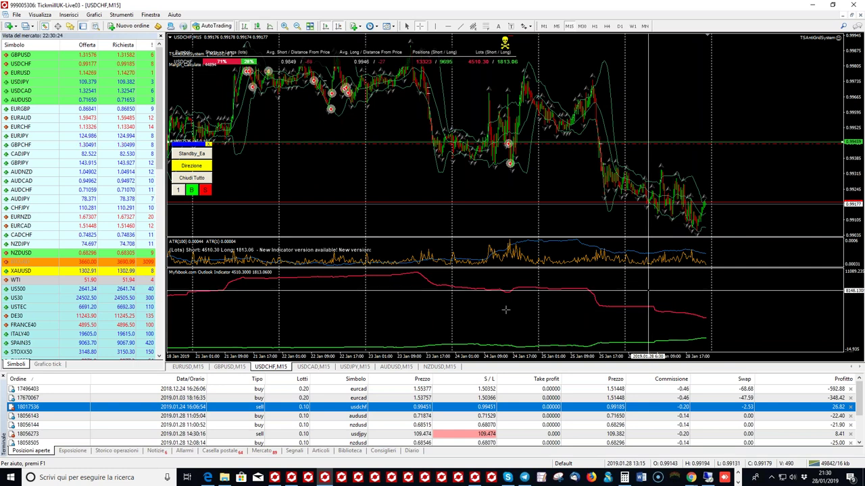
Step: Display the USDCAD M15 chart and answer No to the expert's question about a long first entry
key("ctrl+Tab")
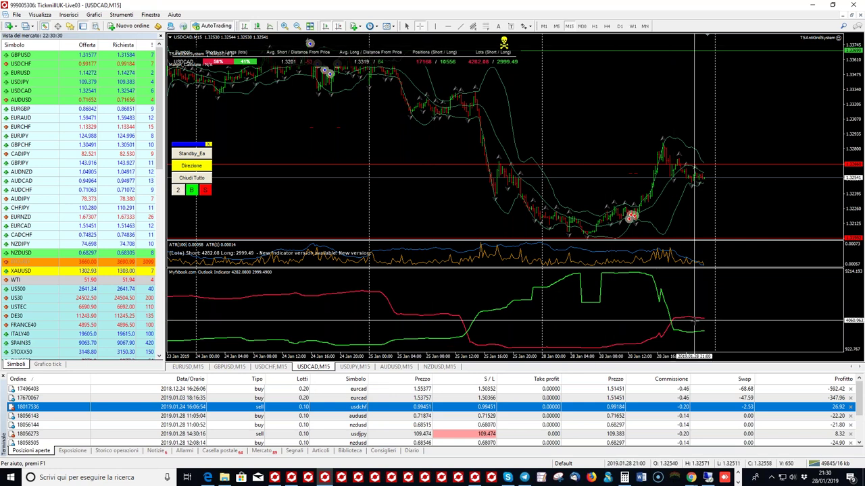
mouse_move(695, 318)
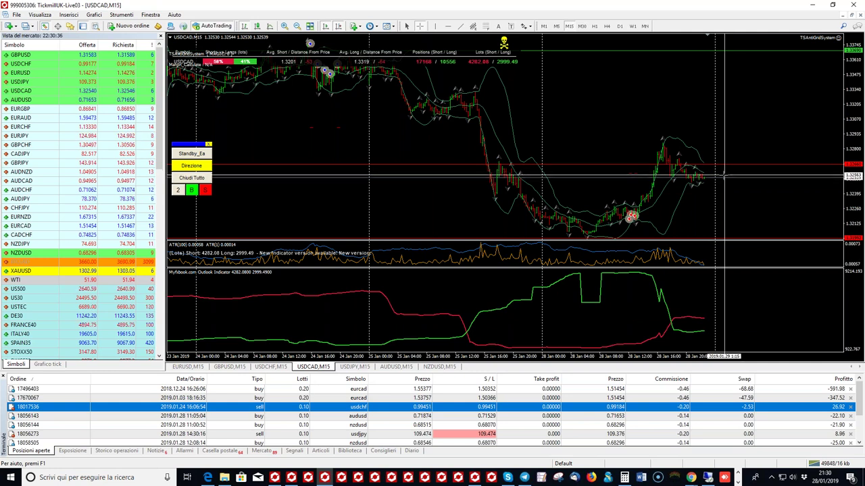
left_click(192, 189)
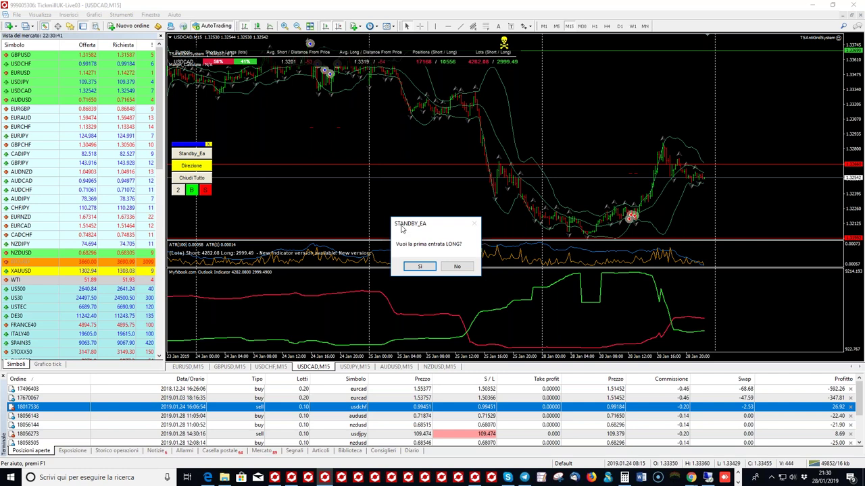
left_click(457, 266)
Step: Keep the trade count at 2 in the USDCAD expert panel, request opening 2 SELL trades and answer the prompt
double_click(179, 192)
type("5")
key("BackSpace")
type("2")
left_click(206, 190)
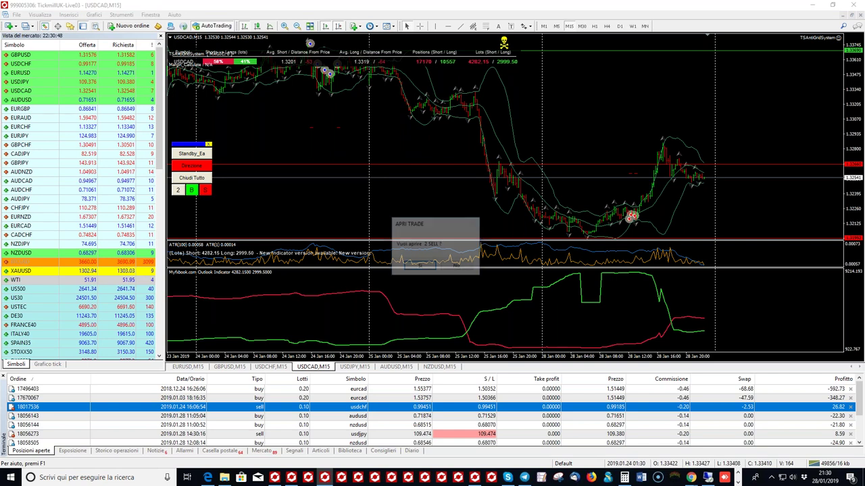
left_click(415, 268)
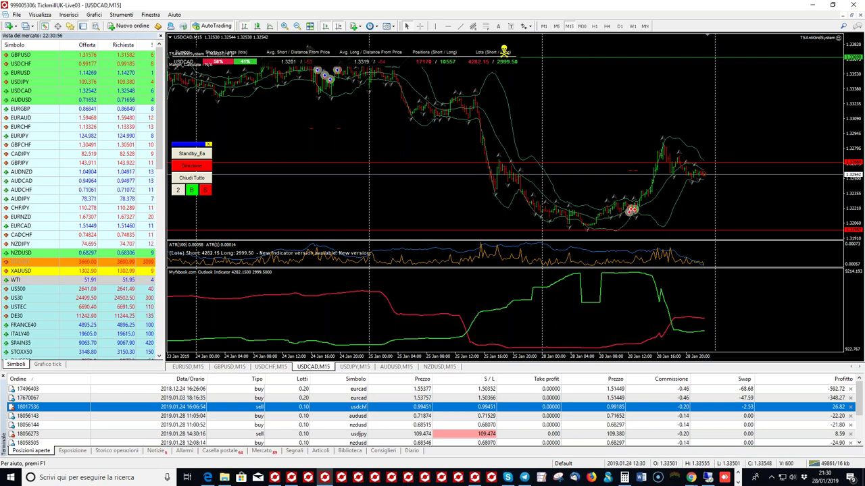
Step: Review the TSAntiGridSystem input values for lots, stop loss and trading hours, and close the settings
key("F7")
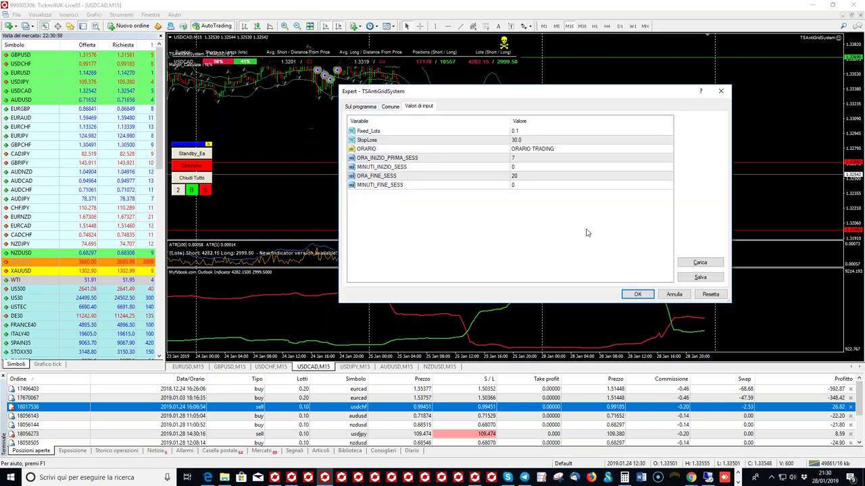
left_click(635, 292)
left_click(474, 273)
Step: Show the USDJPY chart enlarged, circle the 25 January lots crossover, mark the sell entries and latest price rise, and clear the markings
left_click(353, 367)
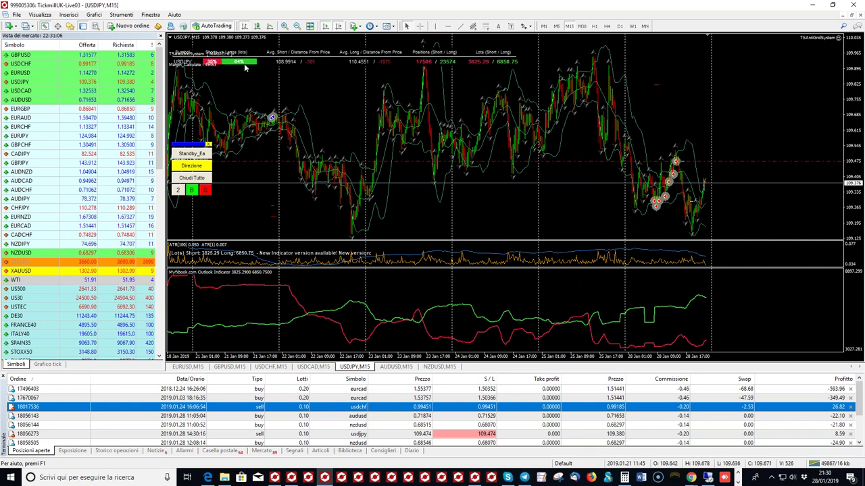
left_click(286, 27)
left_click(286, 26)
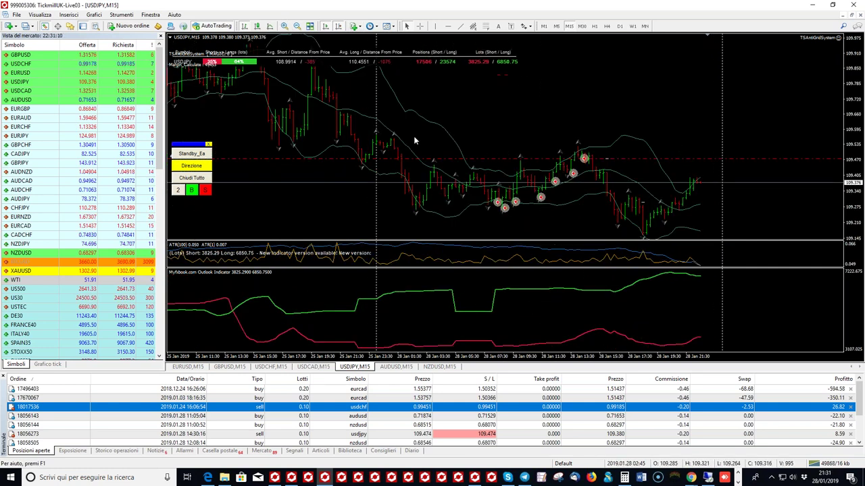
middle_click(464, 149)
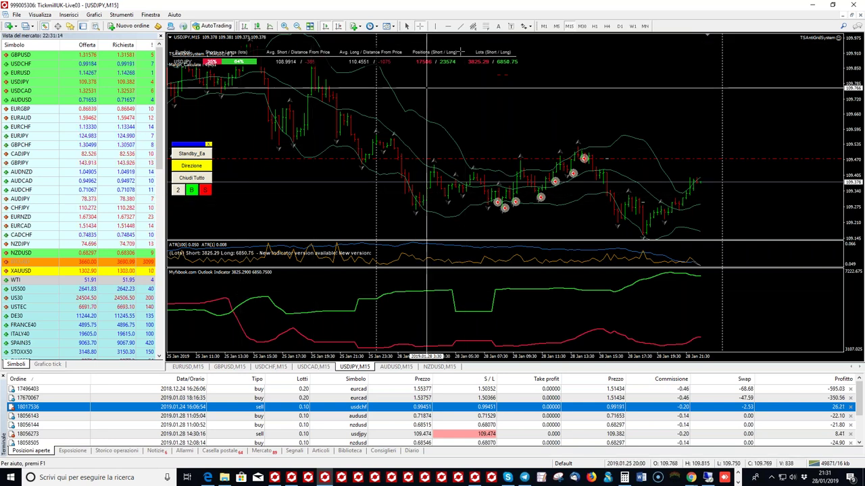
left_click(623, 108)
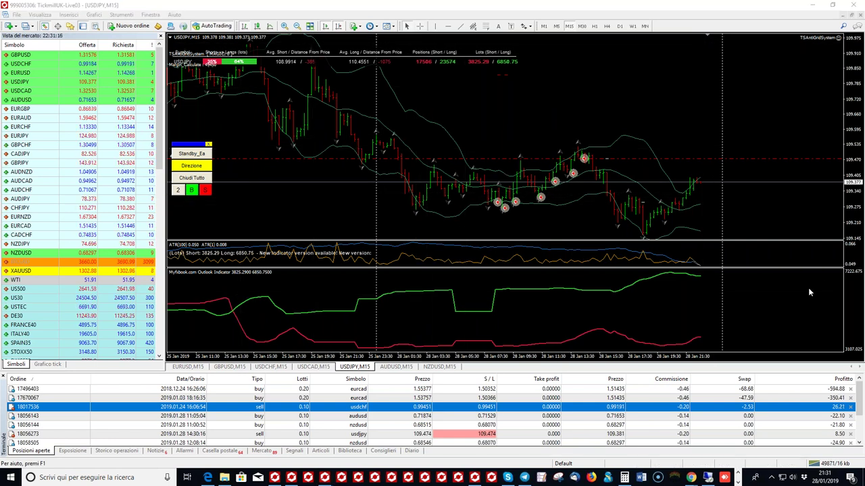
mouse_move(225, 286)
left_mouse_down()
mouse_move(249, 329)
mouse_move(263, 285)
left_mouse_up()
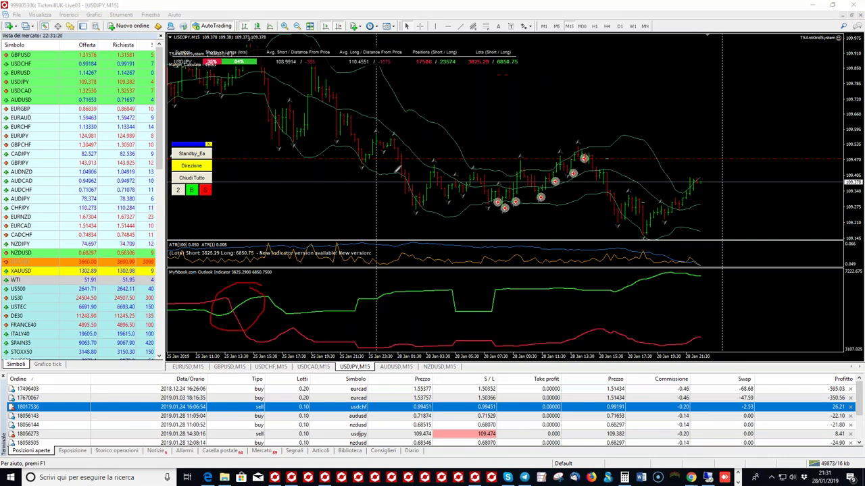
mouse_move(497, 207)
left_mouse_down()
mouse_move(567, 199)
mouse_move(611, 146)
left_mouse_up()
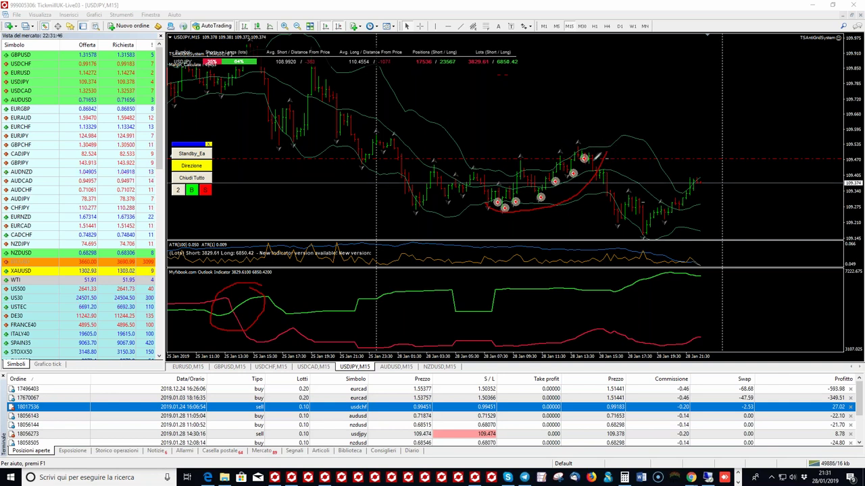
left_click_drag(612, 154, 588, 142)
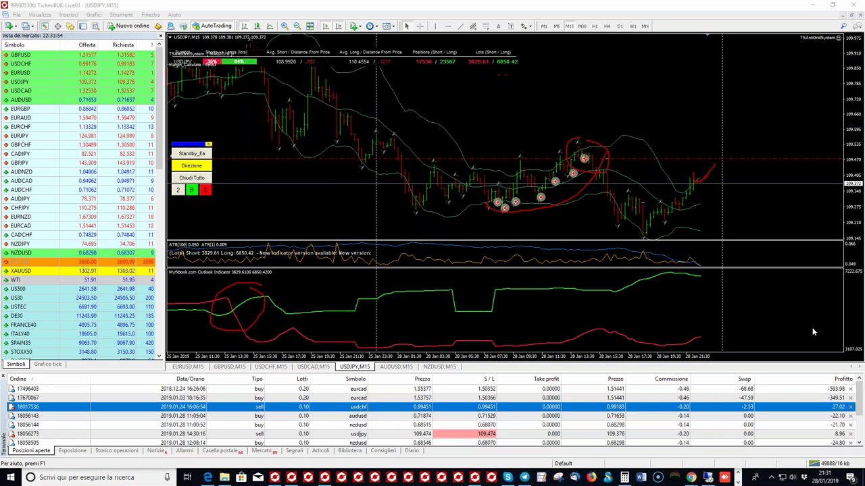
key("e")
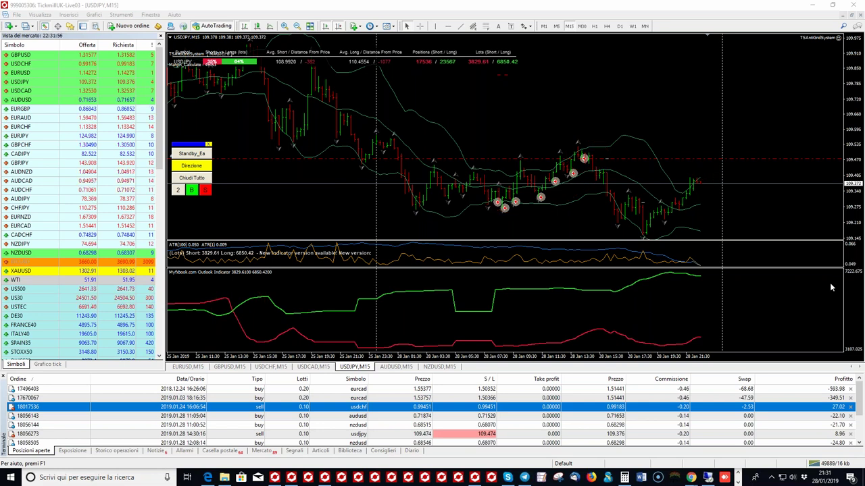
Step: Show the AUDUSD chart, circle the lots crossover and the latest buys, draw arrows along the price decline, and clear the markings
left_click(398, 368)
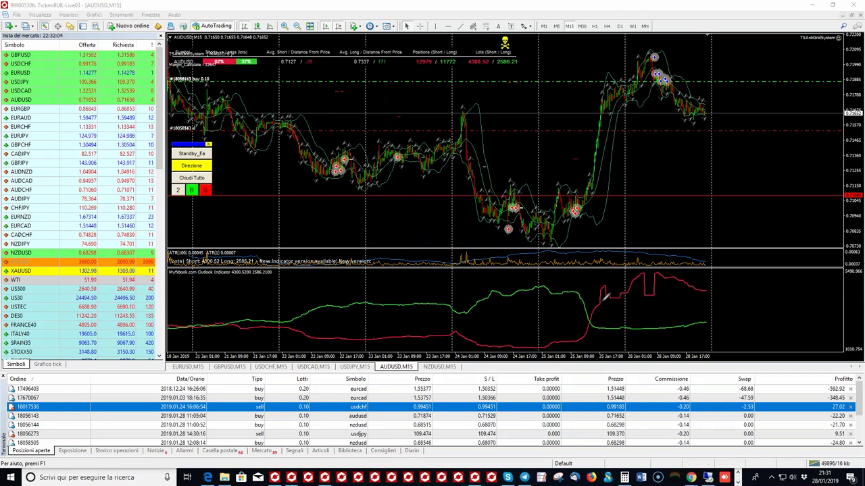
mouse_move(579, 295)
left_mouse_down()
mouse_move(616, 335)
mouse_move(598, 291)
left_mouse_up()
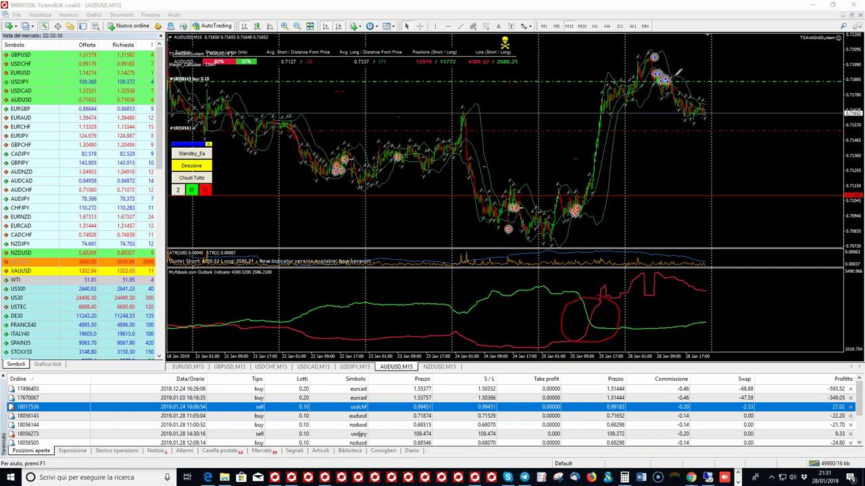
mouse_move(680, 66)
left_mouse_down()
mouse_move(654, 76)
mouse_move(679, 68)
left_mouse_up()
left_click_drag(626, 101, 706, 100)
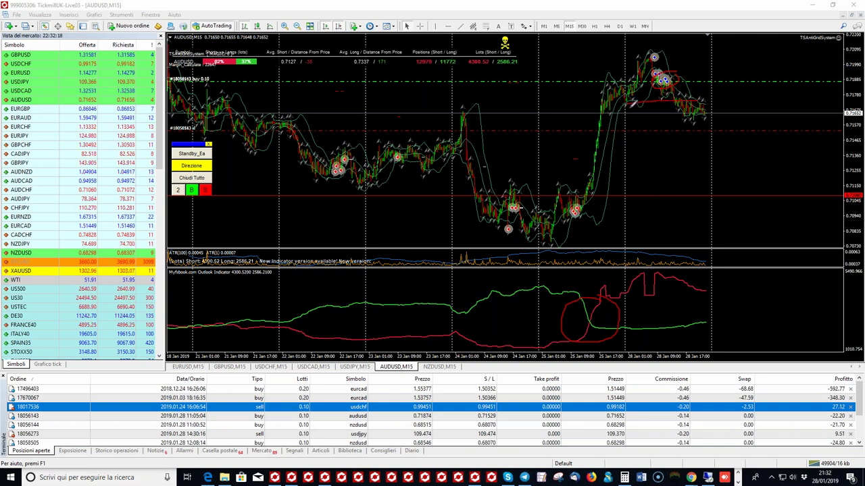
left_click_drag(630, 102, 687, 117)
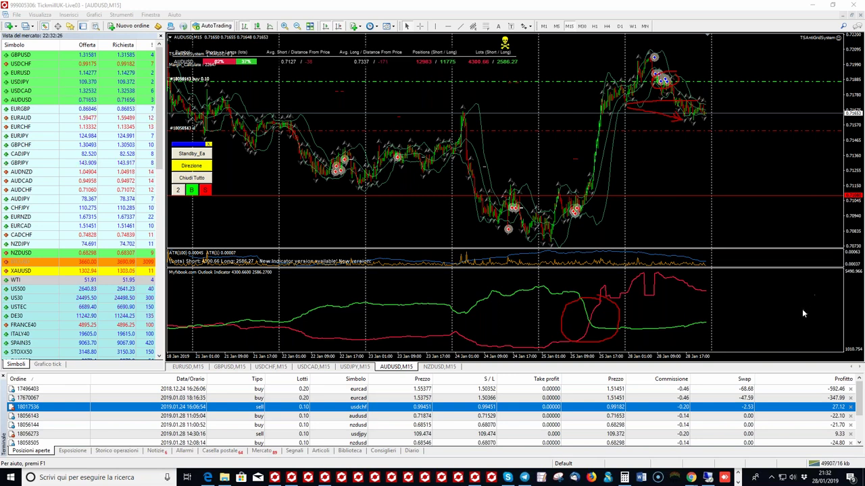
key("e")
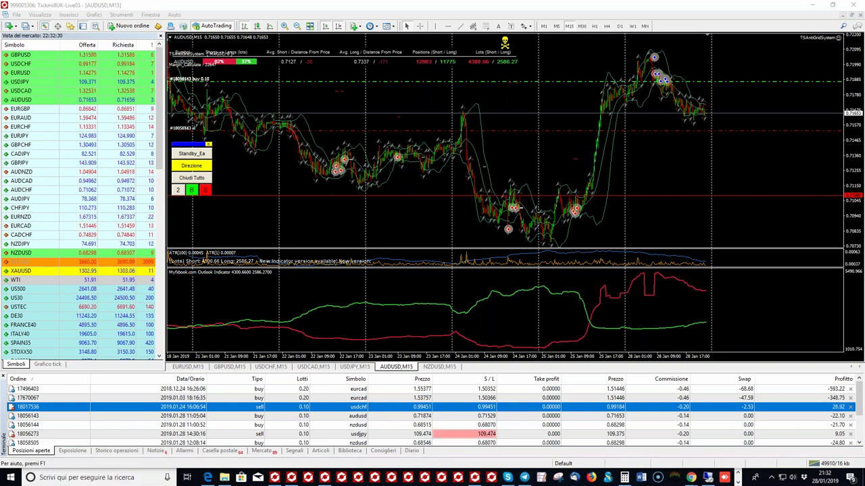
Step: Show the NZDUSD chart, circle the lots crossover, draw an upward arrow along the rally, and clear the markings
left_click(439, 366)
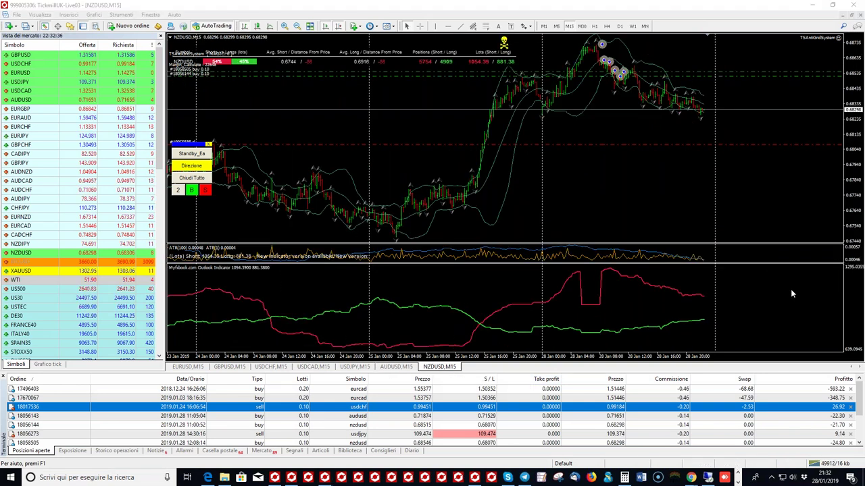
mouse_move(474, 296)
left_mouse_down()
mouse_move(533, 324)
mouse_move(500, 294)
mouse_move(523, 292)
left_mouse_up()
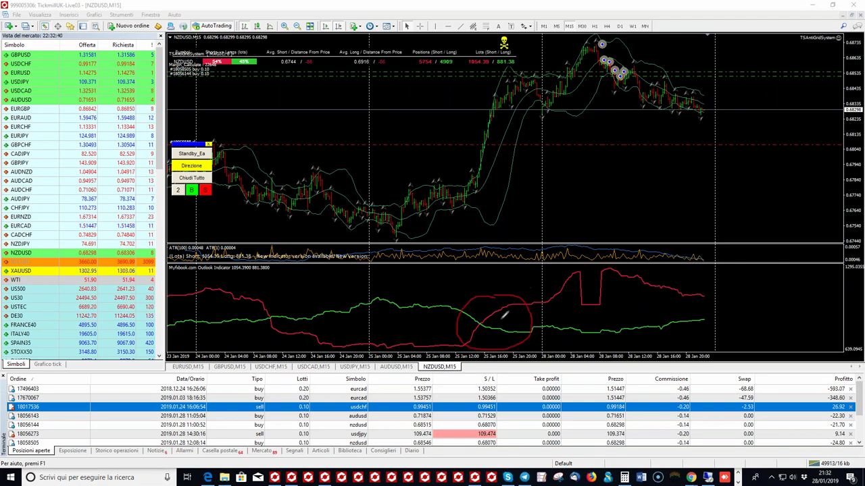
left_click_drag(485, 195, 514, 116)
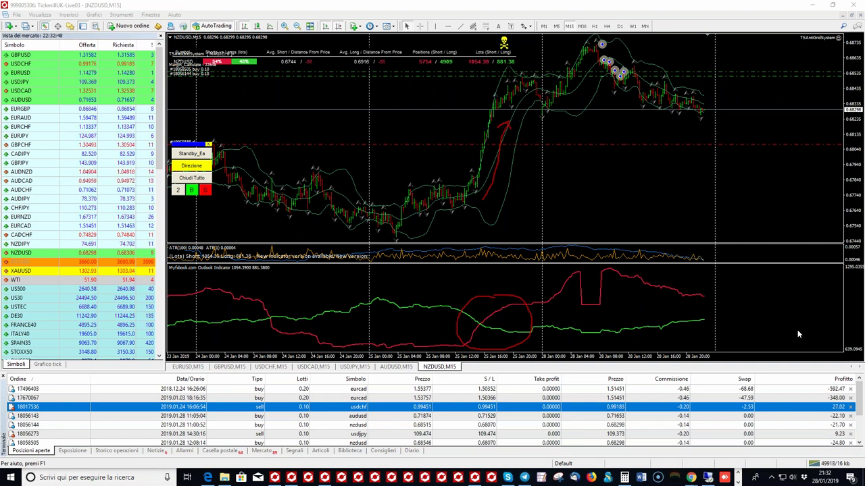
key("Escape")
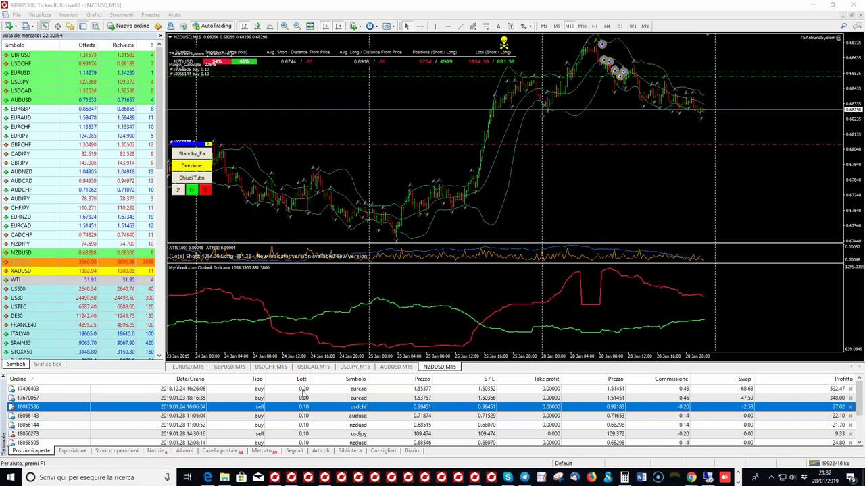
Step: Show more history on the EURUSD chart, and mark the short lots plateau, the consolidation before the rally and a point on the rise
left_click(192, 367)
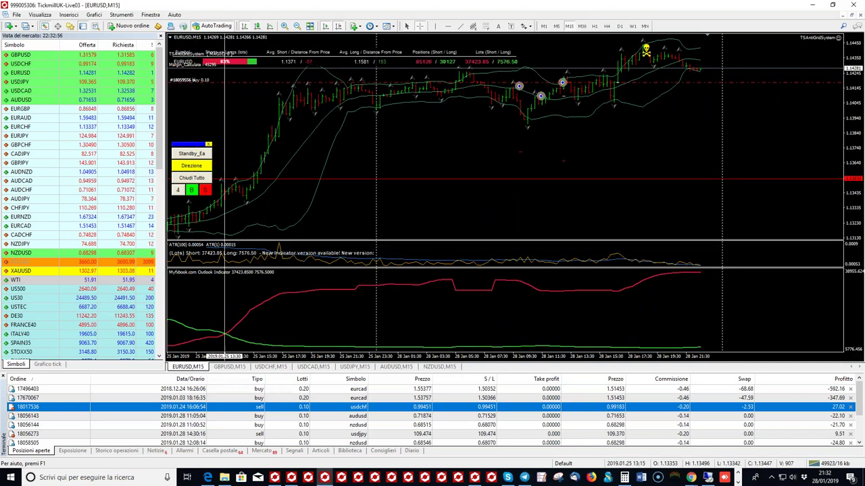
left_click(298, 27)
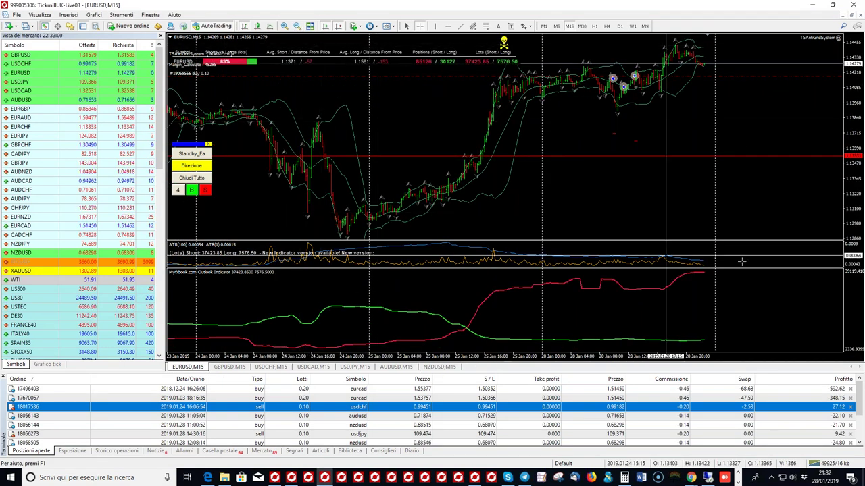
middle_click(554, 310)
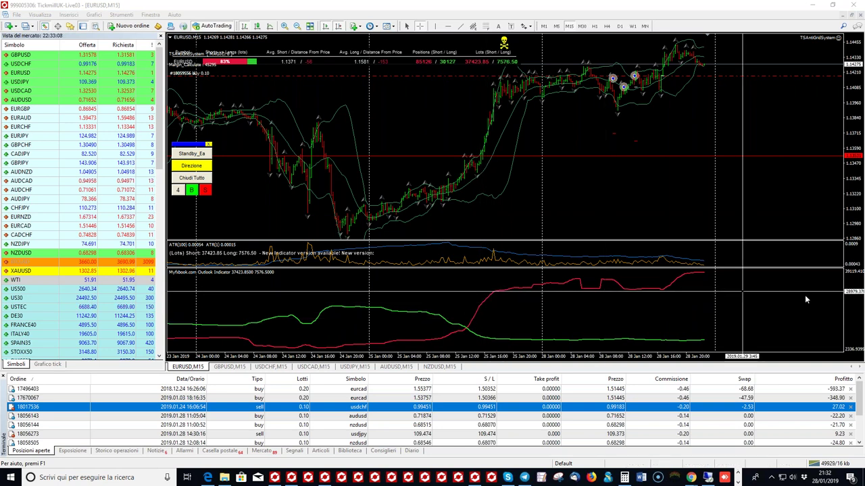
left_click_drag(506, 281, 508, 294)
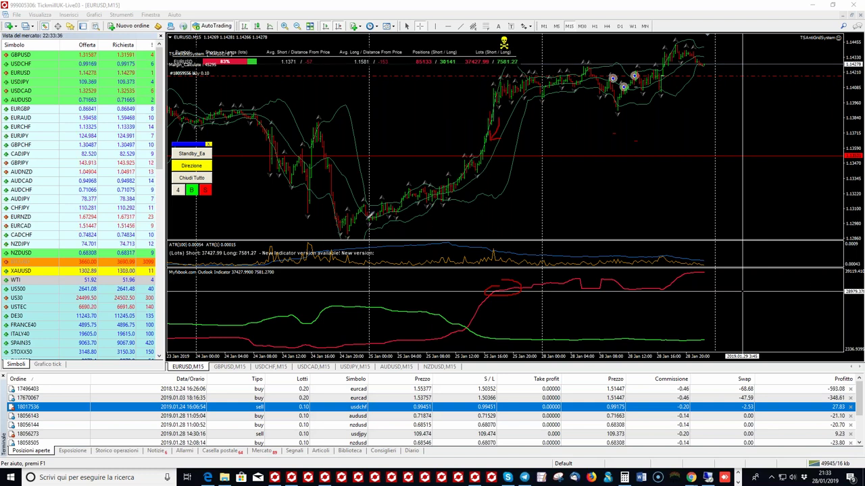
left_click_drag(399, 219, 466, 216)
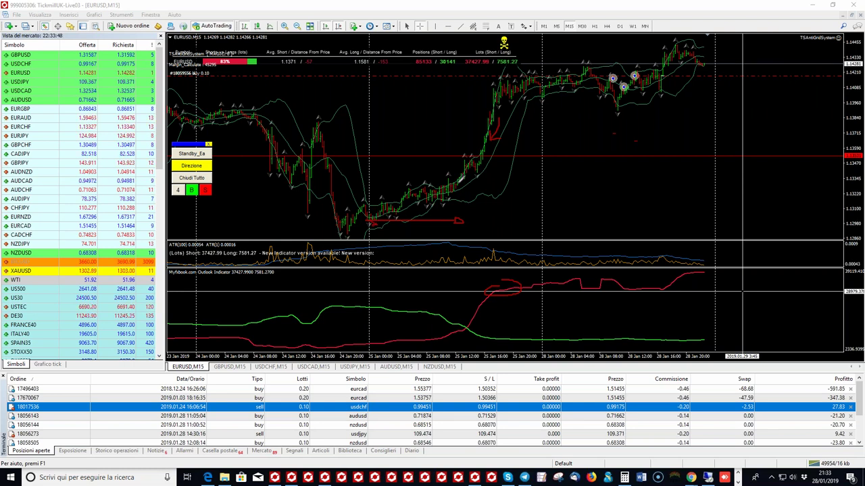
left_click_drag(484, 170, 482, 169)
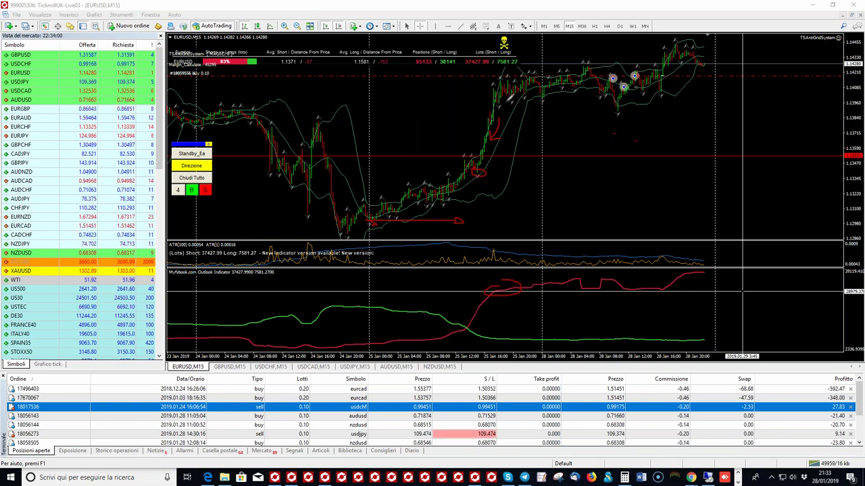
Step: Sketch a tall narrow rectangle with a horizontal base line on the EURUSD chart, point out the rally, and clear all markings
left_click_drag(578, 123, 579, 132)
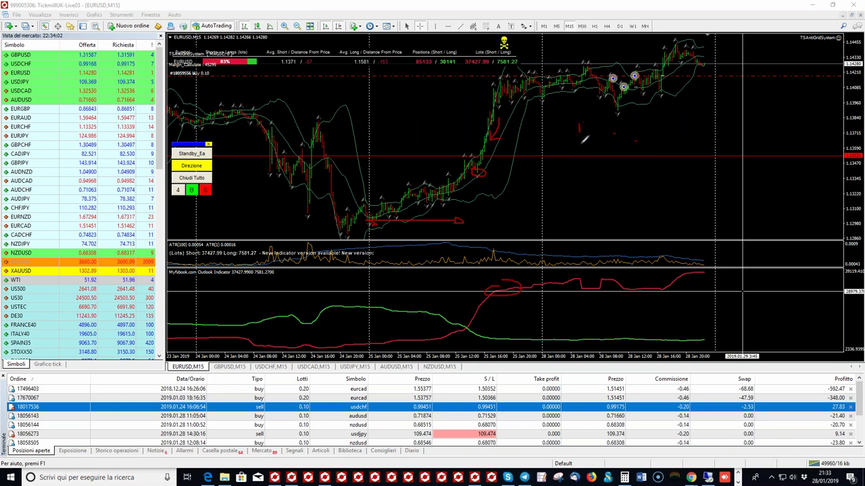
left_click_drag(580, 174, 585, 190)
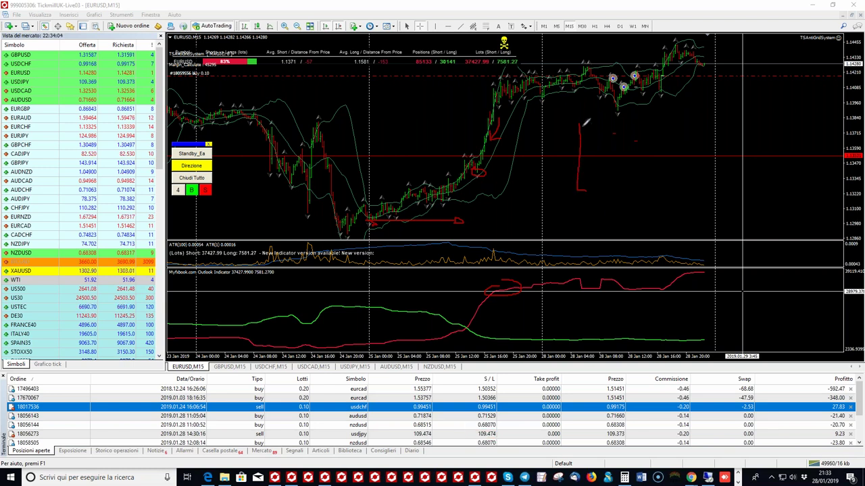
left_click_drag(591, 127, 593, 137)
left_click_drag(592, 172, 584, 187)
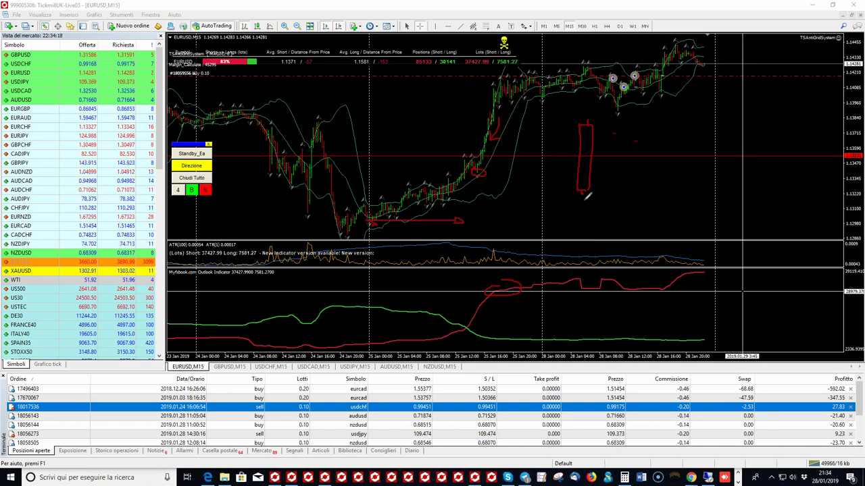
mouse_move(577, 189)
left_mouse_down()
mouse_move(568, 191)
mouse_move(588, 191)
left_mouse_up()
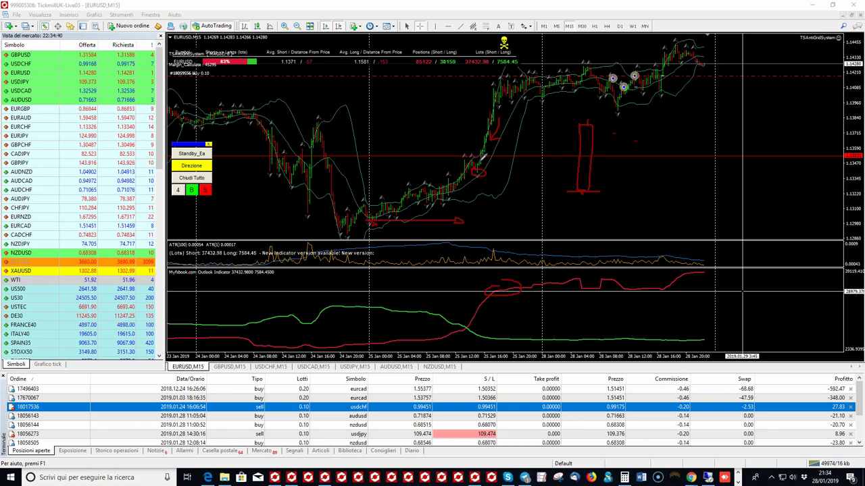
left_click_drag(495, 135, 500, 133)
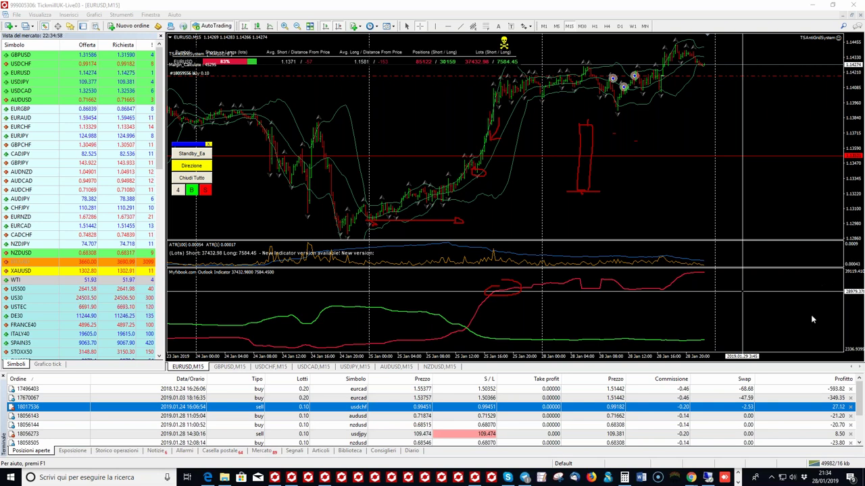
key("Escape")
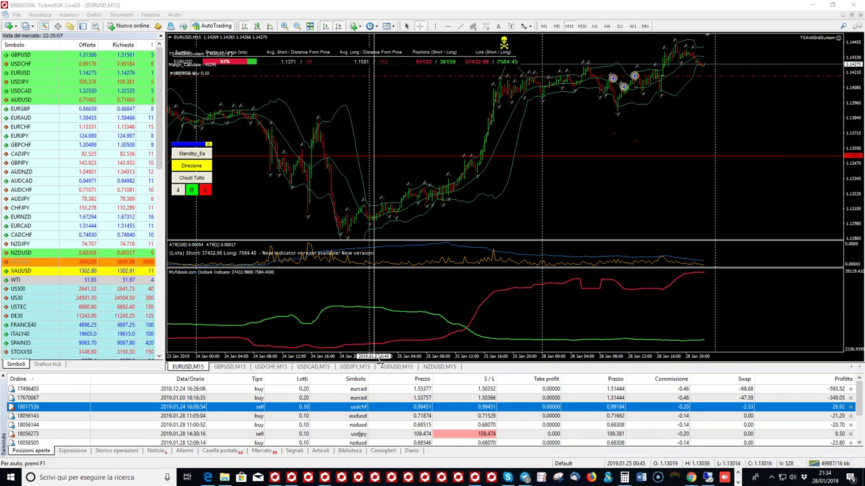
Step: Review the AUDUSD, NZDUSD, USDJPY, USDCAD and GBPUSD M15 charts in turn, finishing on the EURUSD chart
left_click(405, 366)
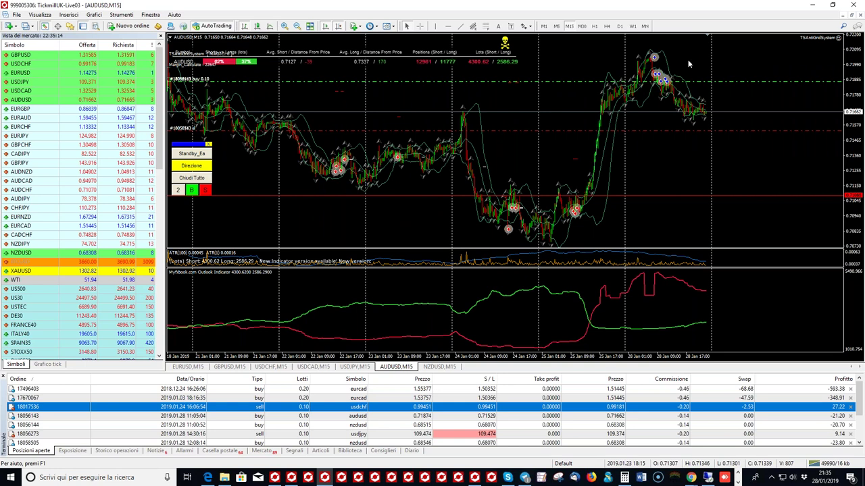
left_click(430, 367)
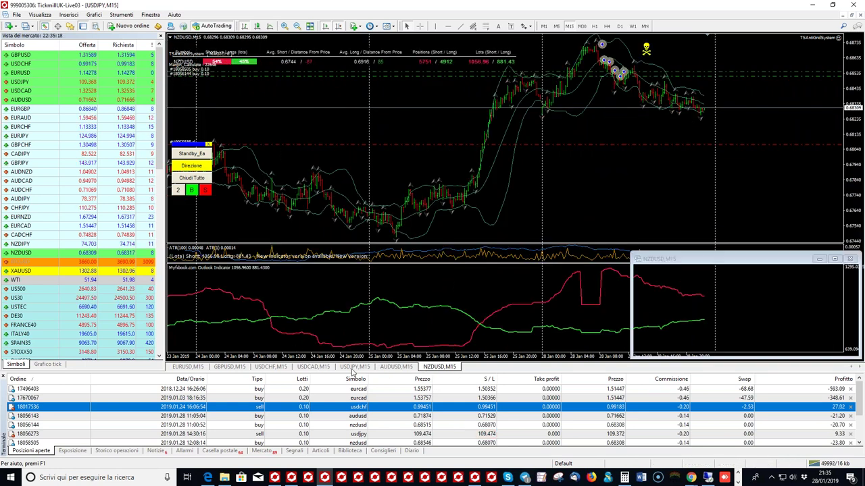
left_click(355, 366)
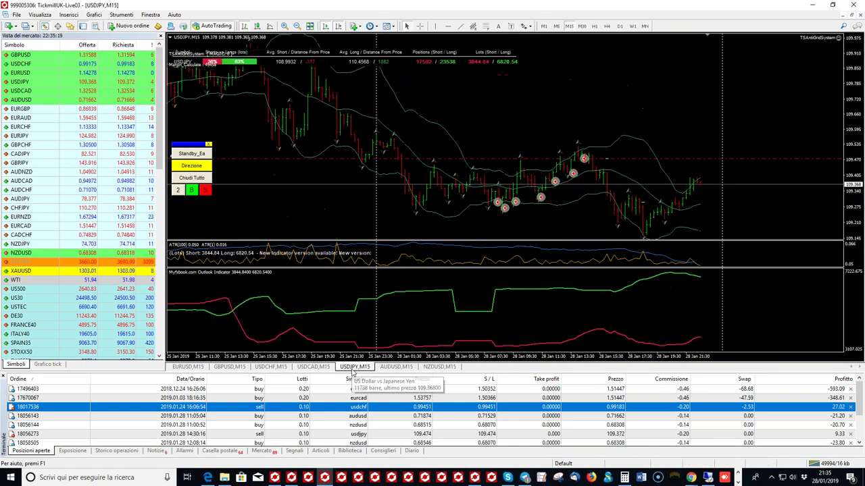
left_click(312, 367)
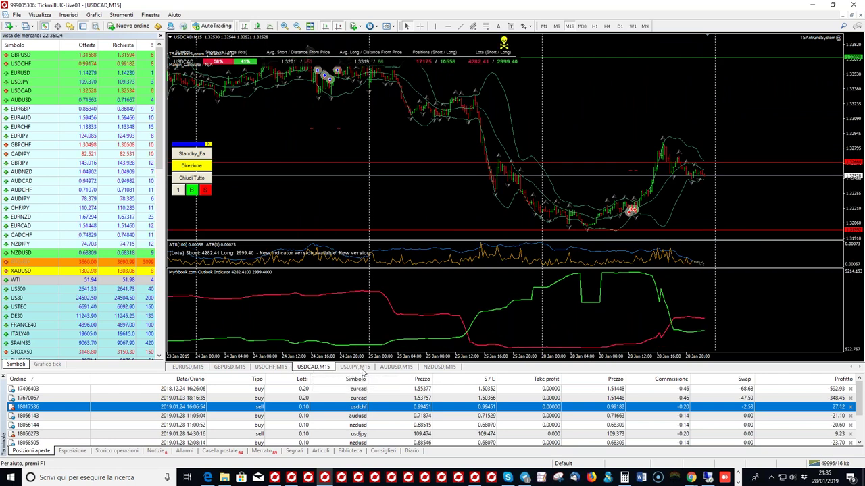
left_click(229, 367)
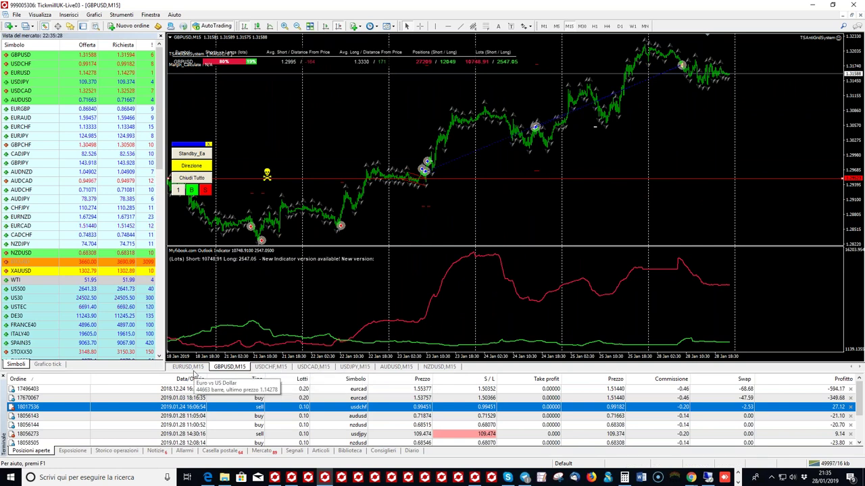
left_click(192, 368)
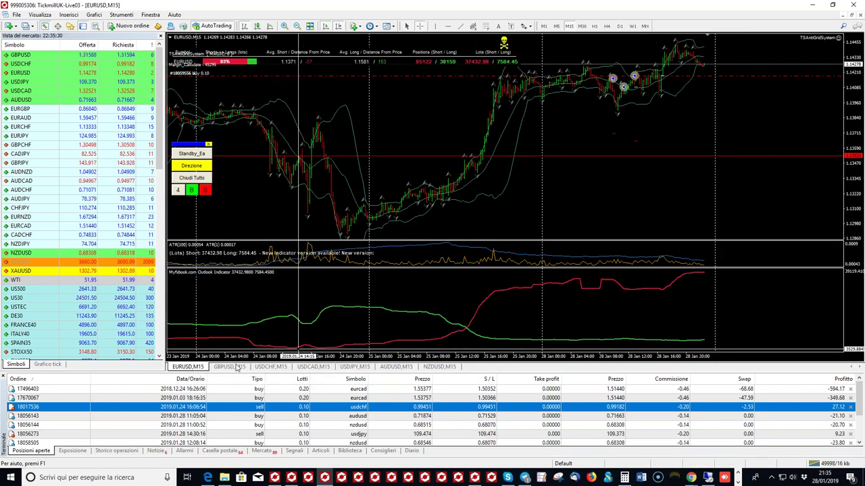
Step: Go through the USDCAD, USDJPY and AUDUSD M15 charts once more and stop on NZDUSD
left_click(314, 367)
left_click(354, 366)
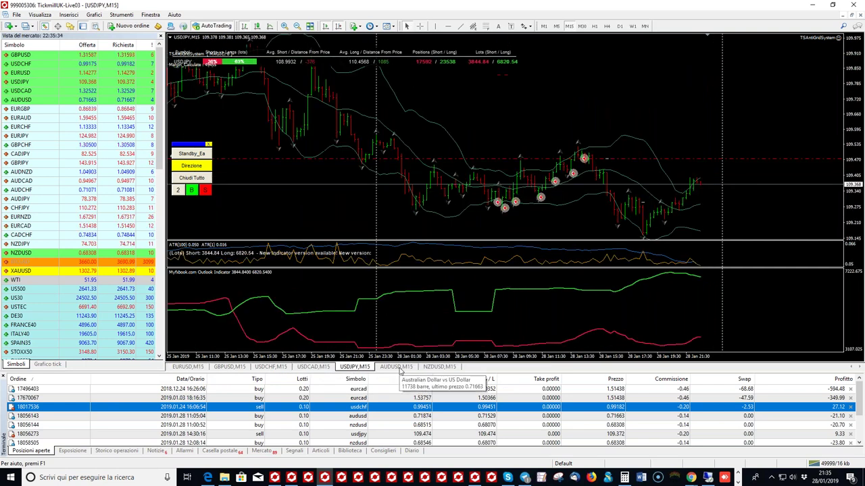
left_click(397, 367)
left_click(438, 367)
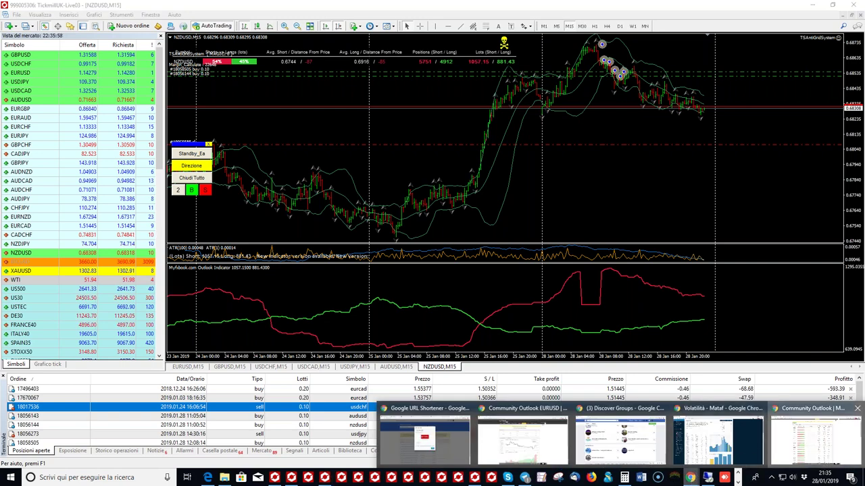
Step: Switch to the Myfxbook Community Outlook page in Chrome, reload it, and open the EURUSD outlook, dismissing the ad blocker notice
left_click(803, 439)
scroll(364, 277, "down", 3)
mouse_move(468, 250)
key("F5")
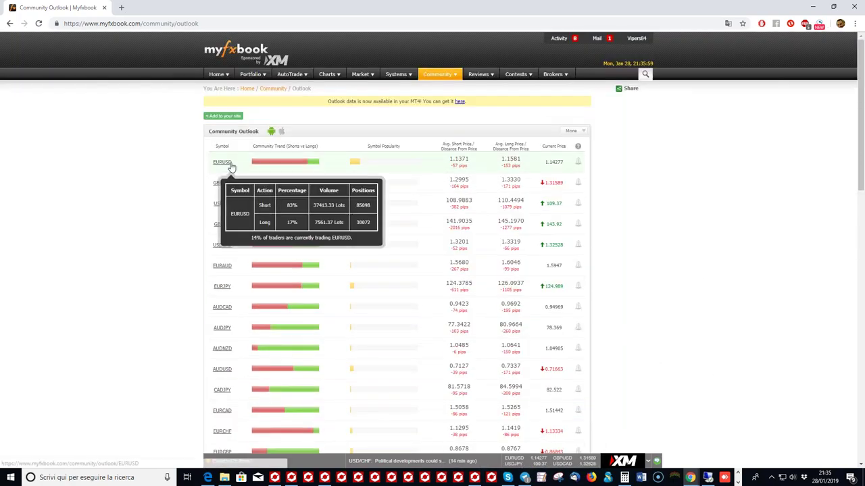
left_click(222, 162)
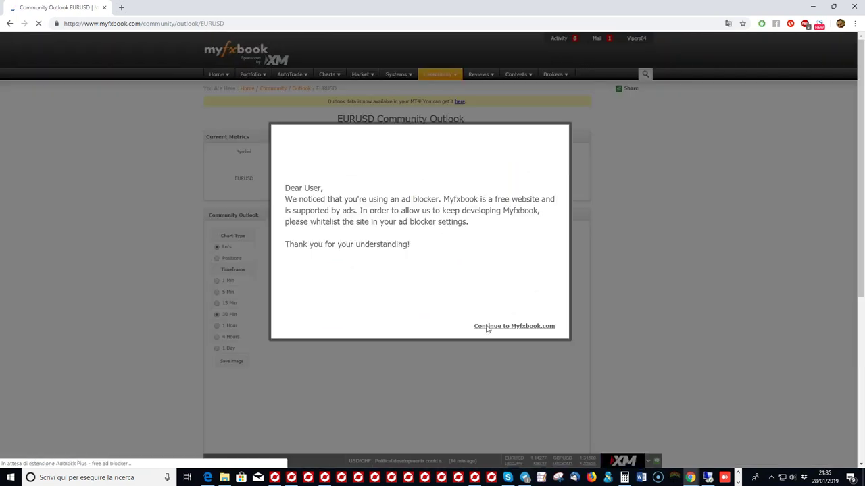
left_click(487, 327)
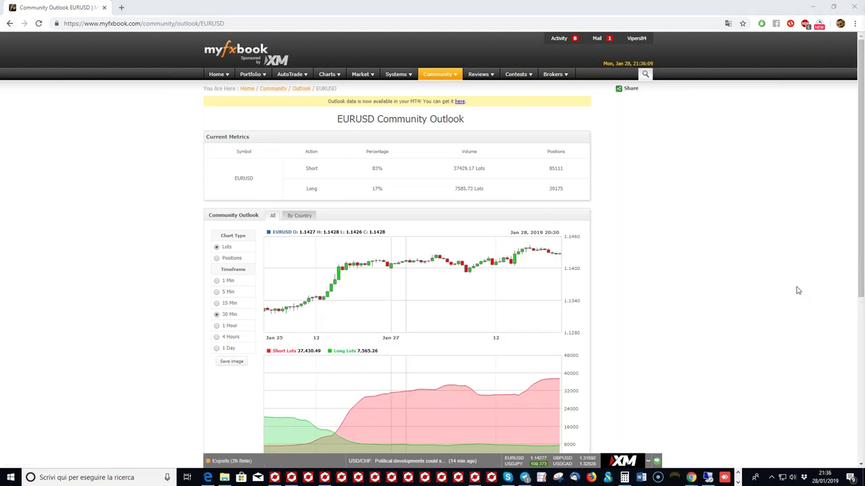
Step: Circle the short and long lot volumes in the EURUSD metrics, clear the markings, and return to the Community Outlook overview
mouse_move(459, 176)
left_mouse_down()
mouse_move(493, 197)
mouse_move(462, 156)
mouse_move(497, 163)
left_mouse_up()
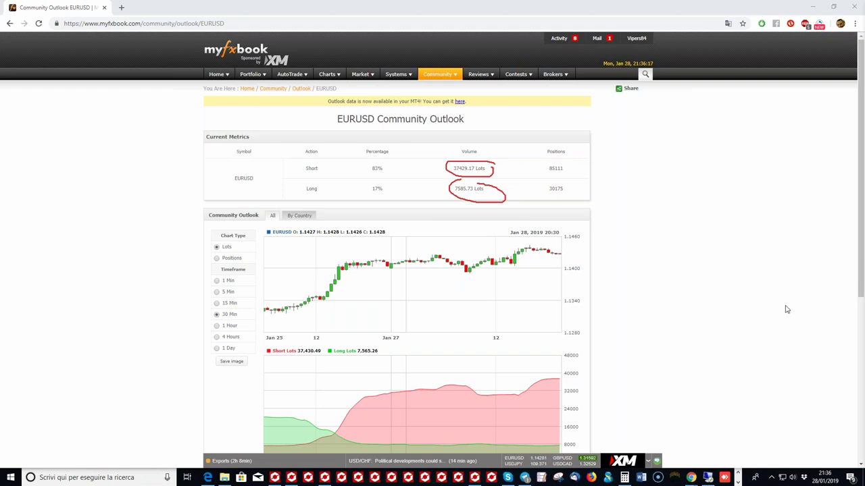
key("Escape")
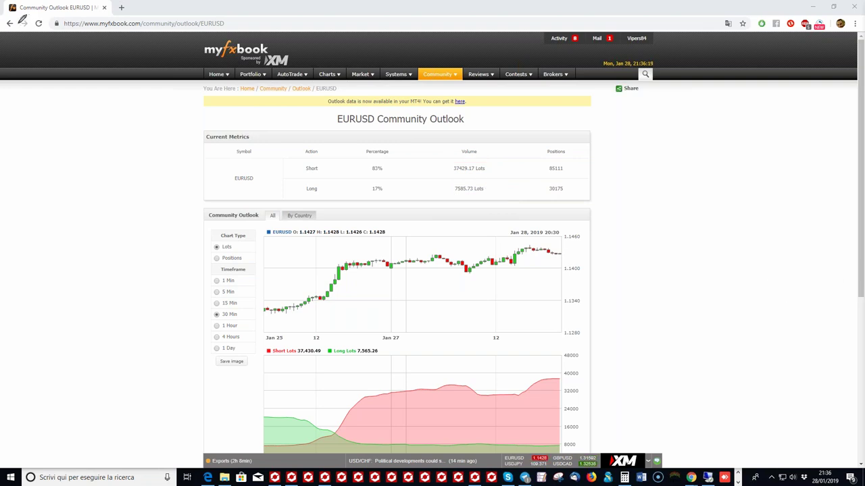
left_click(799, 319)
left_click(10, 23)
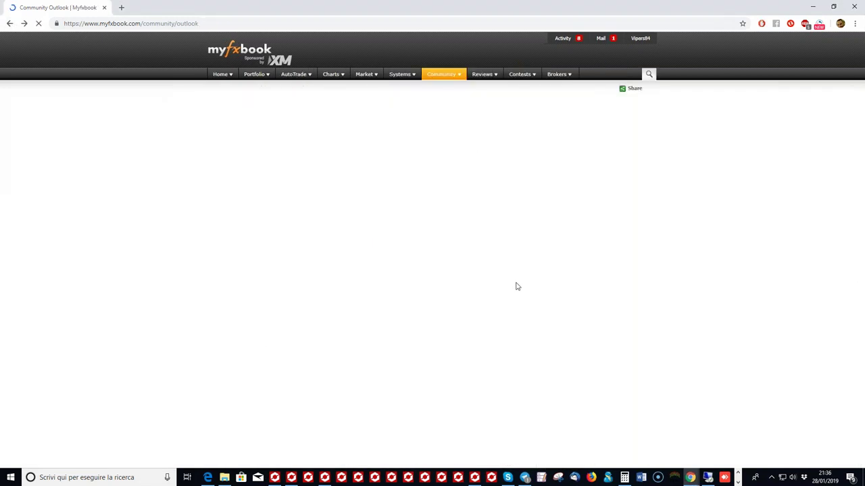
Step: Examine the short and long breakdowns of IT40 and AUDCHF further down the Community Outlook list
scroll(425, 286, "down", 4)
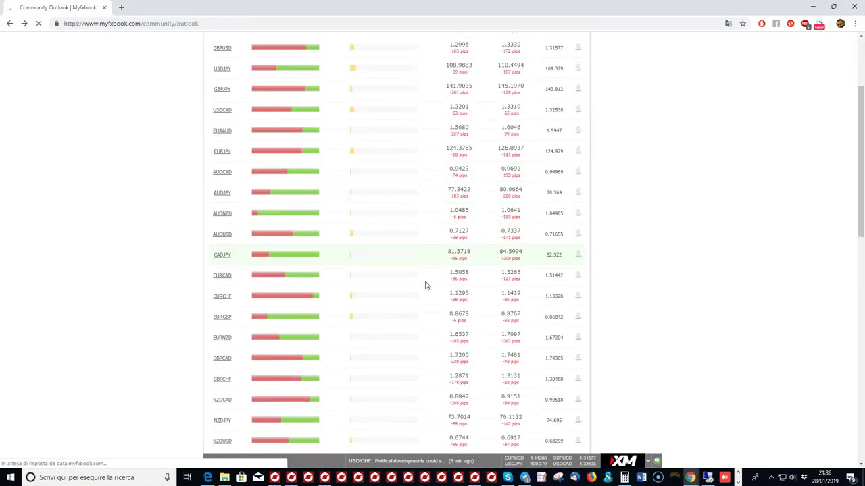
scroll(425, 285, "down", 3)
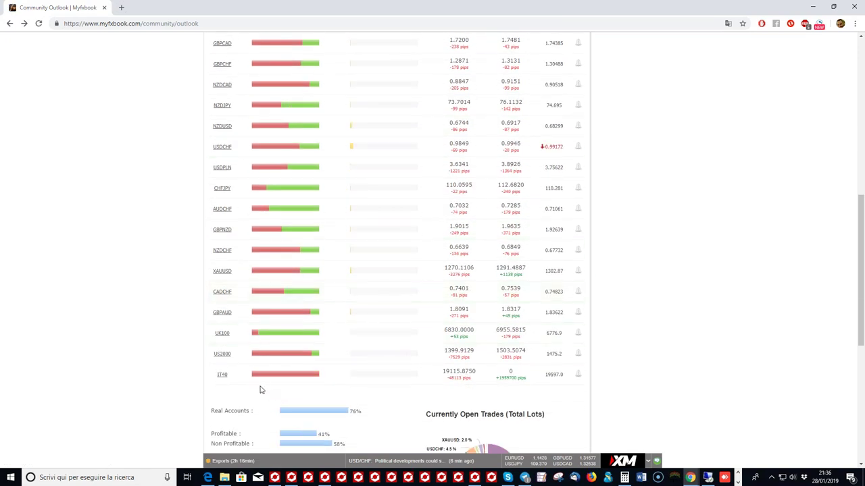
mouse_move(225, 376)
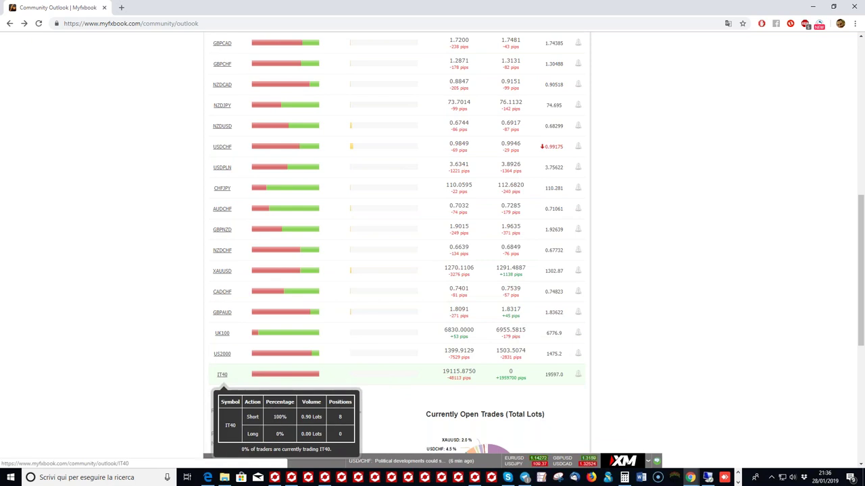
mouse_move(227, 217)
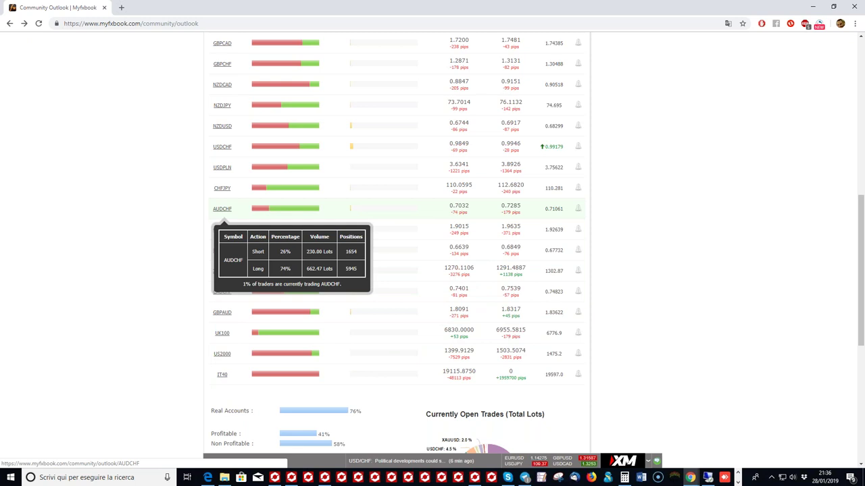
Step: Scan the whole Community Outlook list from the major pairs to the indices and account statistics, comparing short and long shares
scroll(223, 229, "up", 10)
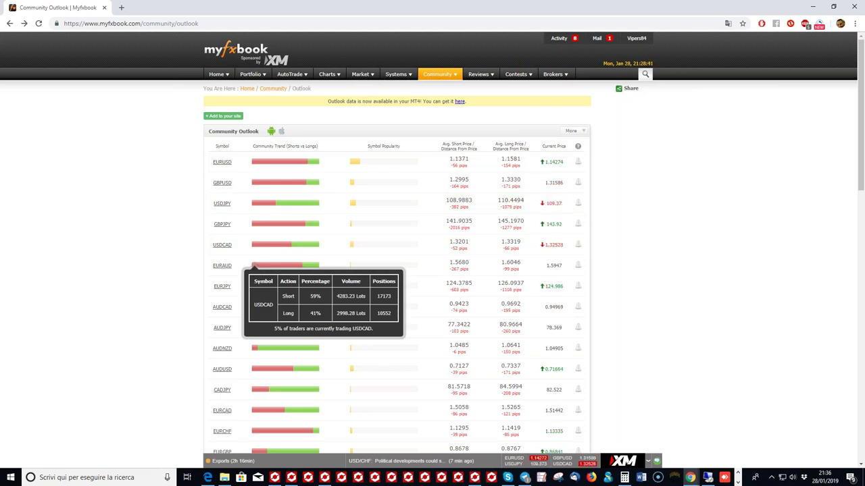
scroll(264, 280, "down", 2)
scroll(264, 280, "down", 3)
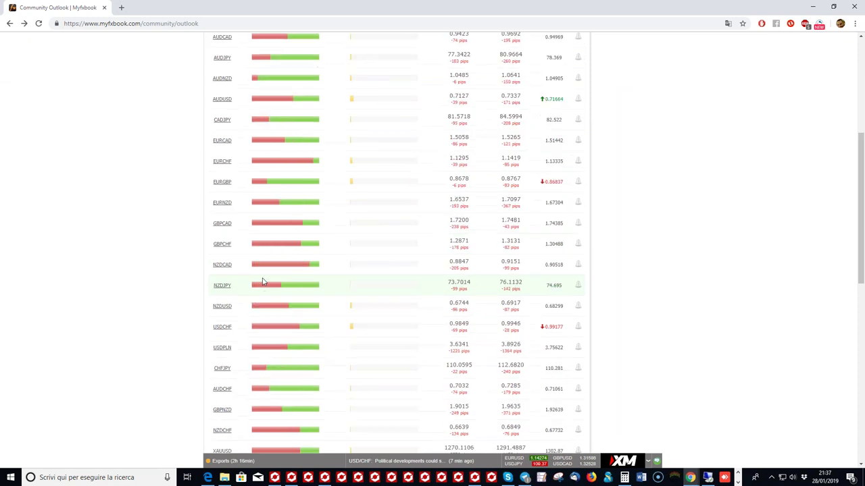
scroll(267, 287, "down", 3)
scroll(267, 296, "down", 3)
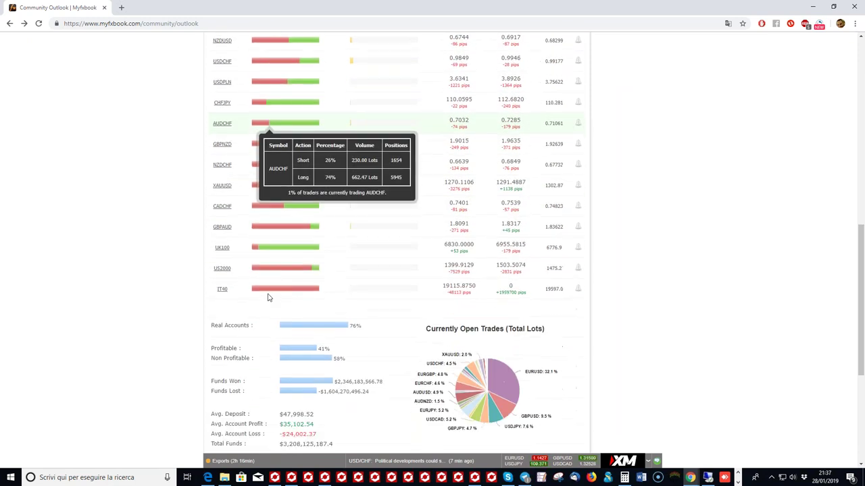
scroll(270, 295, "up", 1)
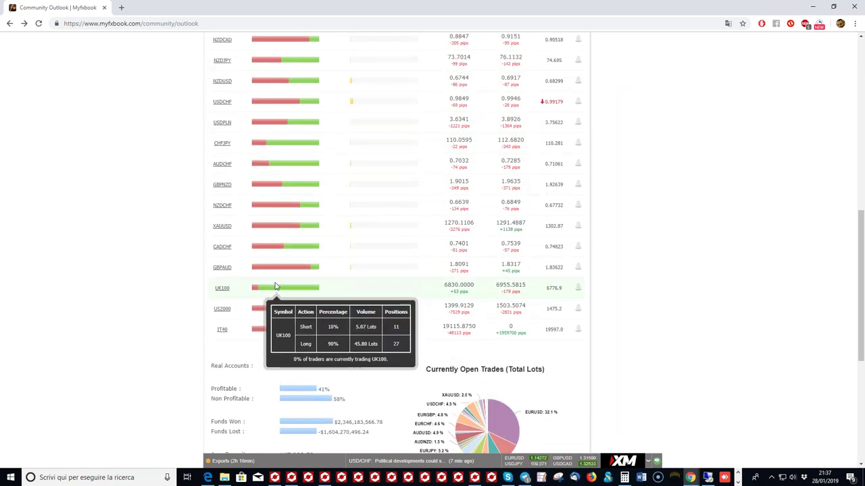
scroll(277, 295, "up", 5)
scroll(289, 302, "up", 2)
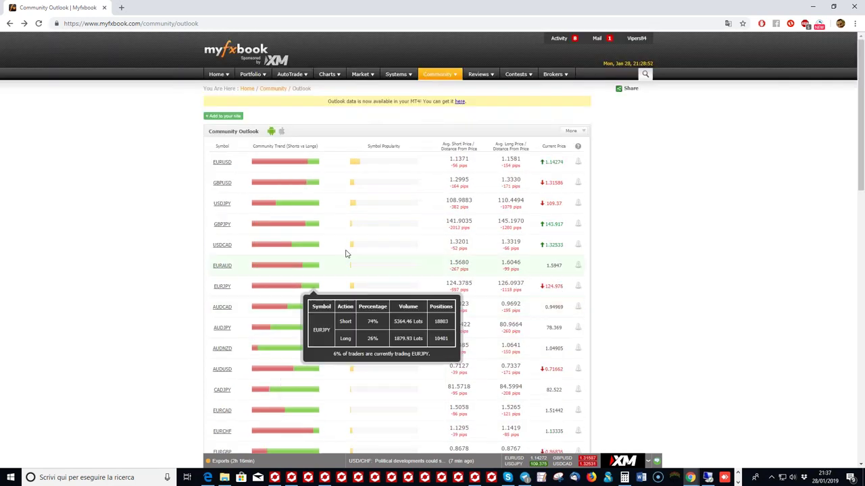
Step: Examine the short and long breakdowns of EURUSD and AUDNZD in the Community Outlook list
mouse_move(225, 162)
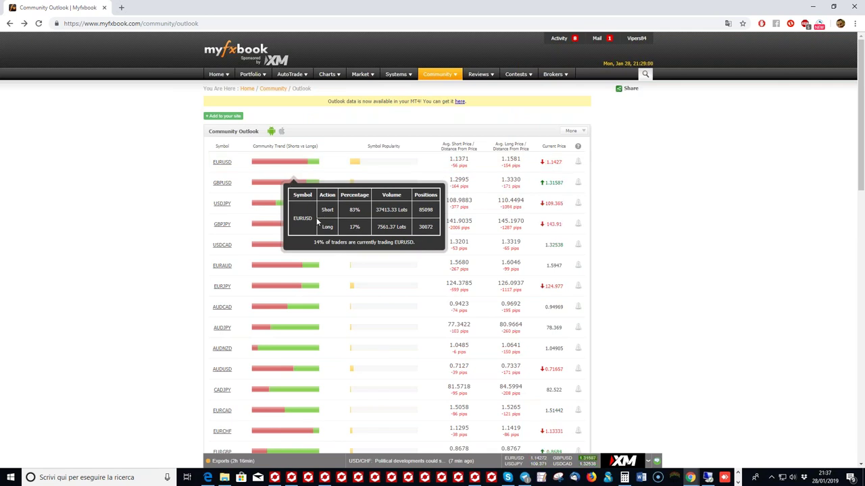
scroll(316, 225, "down", 1)
mouse_move(321, 169)
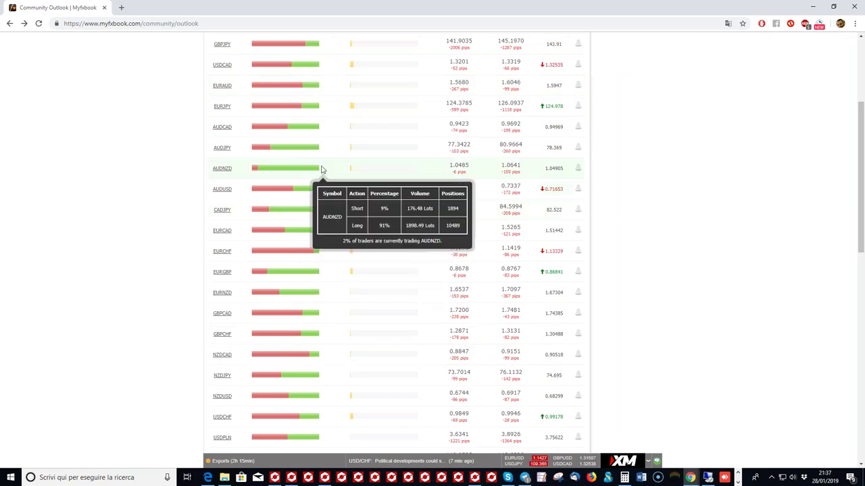
scroll(293, 203, "up", 3)
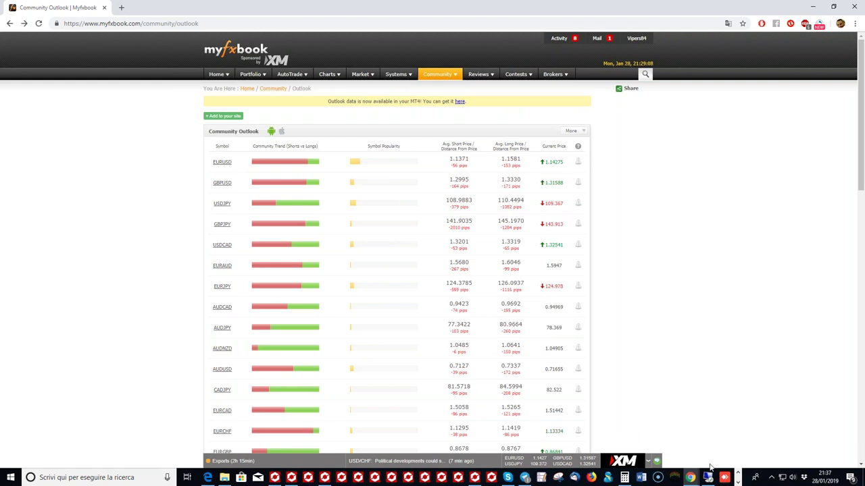
Step: Switch to the "Webinar 28 gennaio" PowerPoint presentation at the "Cicli piccoli speculatori" slide
left_click(526, 478)
mouse_move(524, 439)
mouse_move(276, 477)
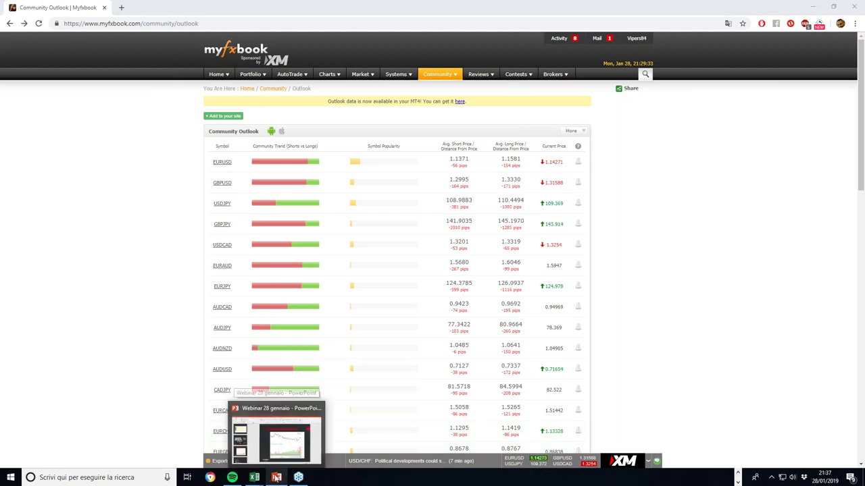
left_click(277, 478)
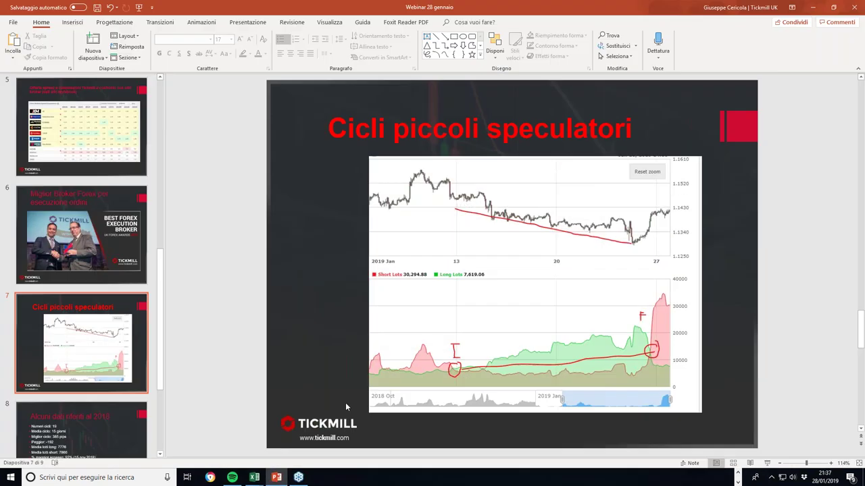
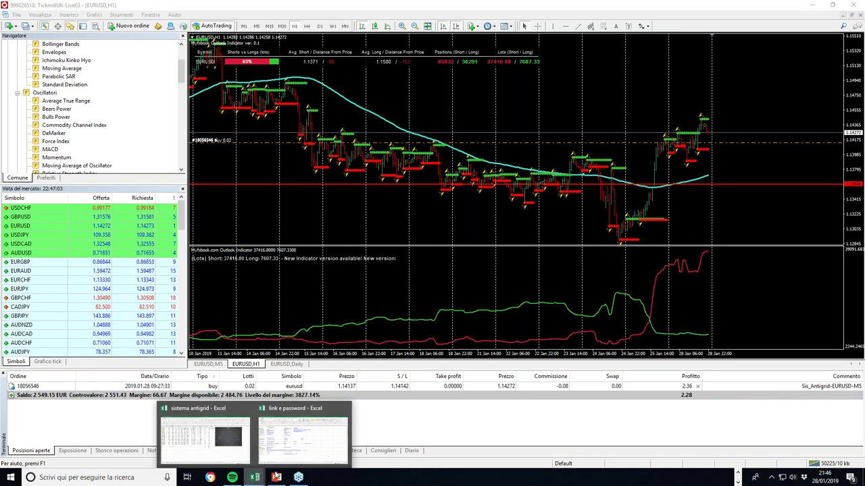
Step: Open the "sistema antigrid" Excel workbook and point out the Equity values in rows 5 and 20 of the cicli retail sheet
left_click(246, 426)
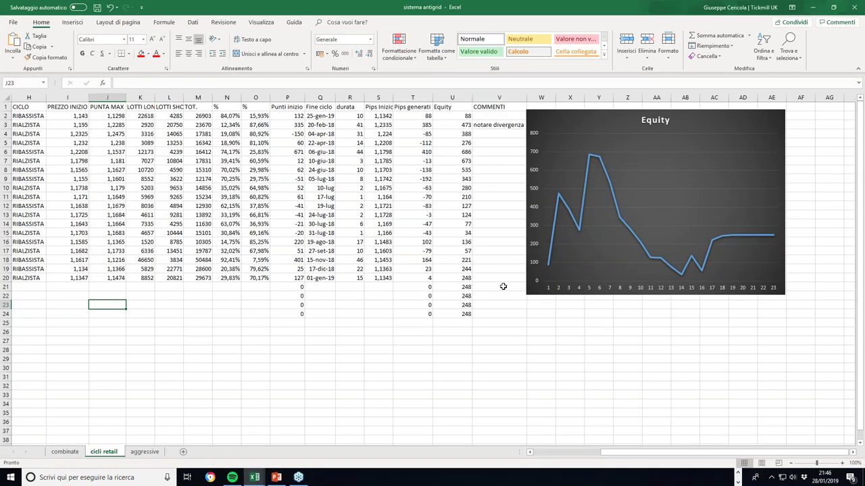
left_click(439, 145)
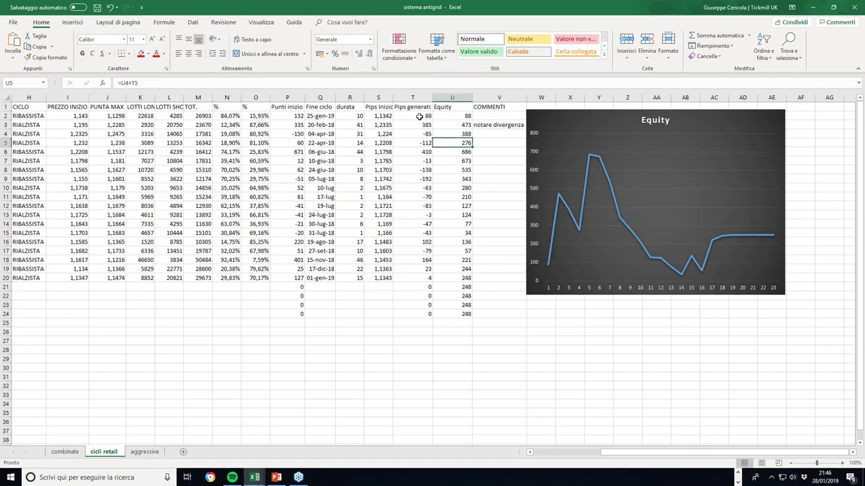
left_click(451, 277)
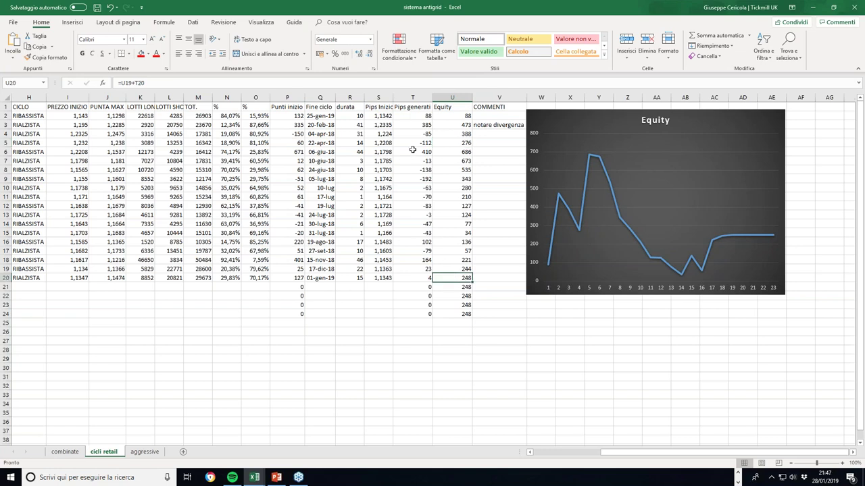
Step: Highlight the losing cycles T8:T12 in the Pips generati column, and point out the row 8, row 11 and row 6 results
left_click_drag(404, 170, 407, 207)
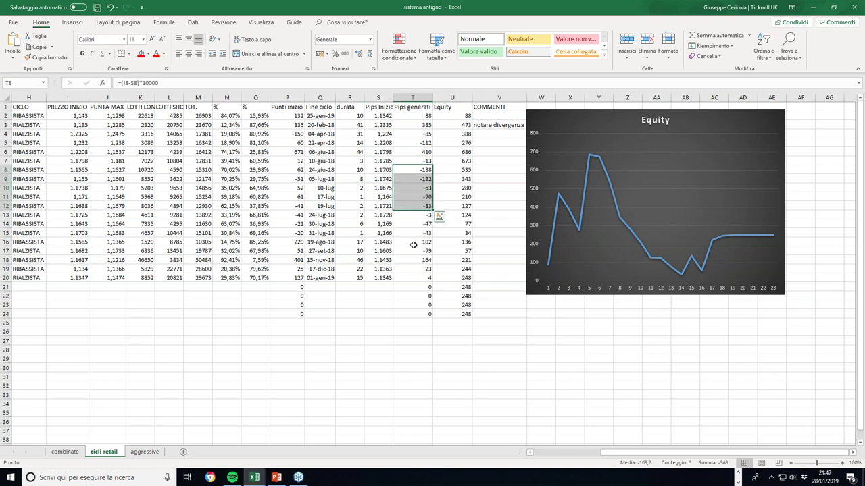
left_click(408, 169)
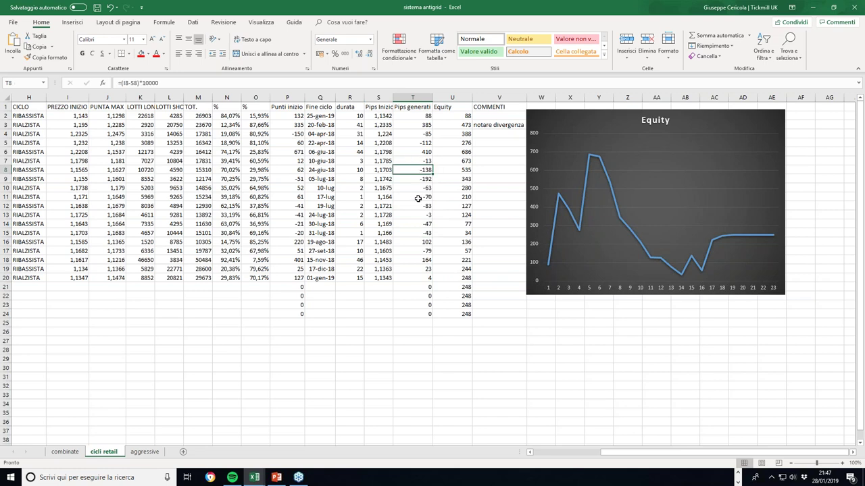
left_click(405, 196)
left_click(419, 152)
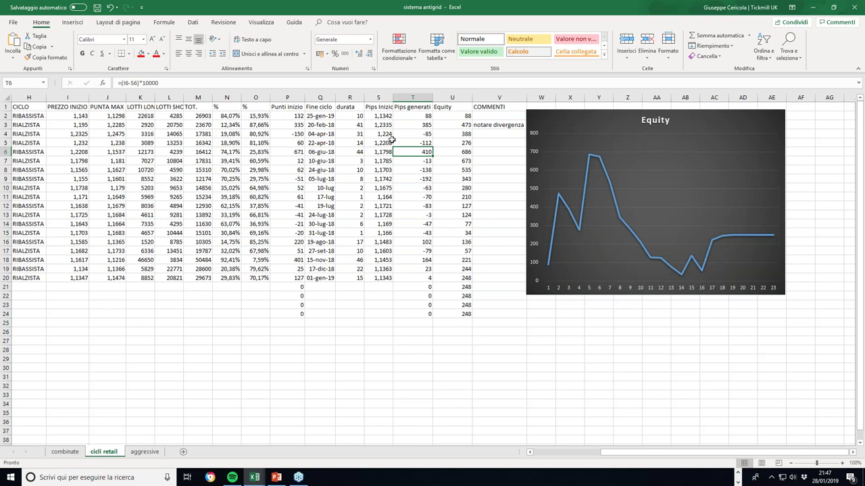
Step: Highlight the first five cycles T2:T6 in the Pips generati column, and point out the row 6 end date and Equity value
left_click_drag(415, 115, 416, 152)
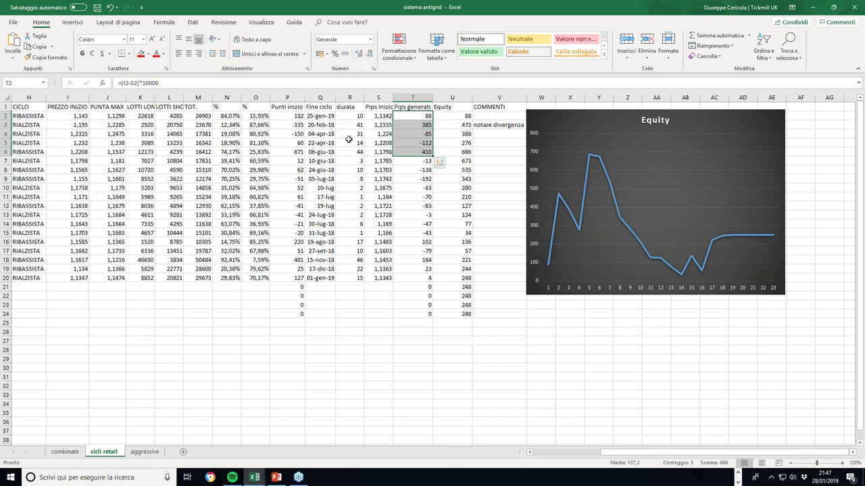
left_click(316, 159)
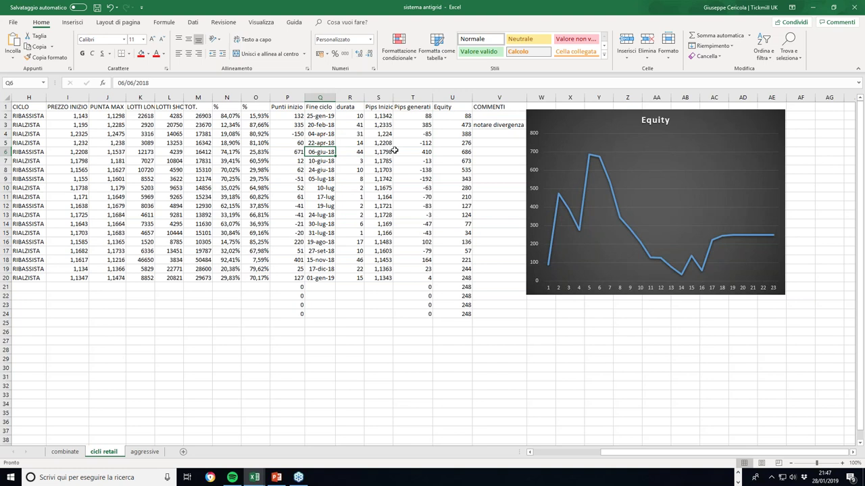
left_click(415, 152)
left_click_drag(420, 117, 418, 152)
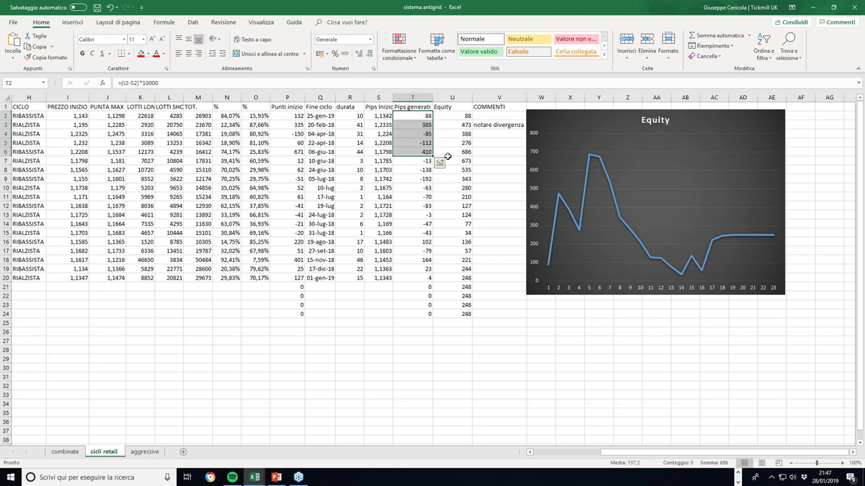
left_click(452, 159)
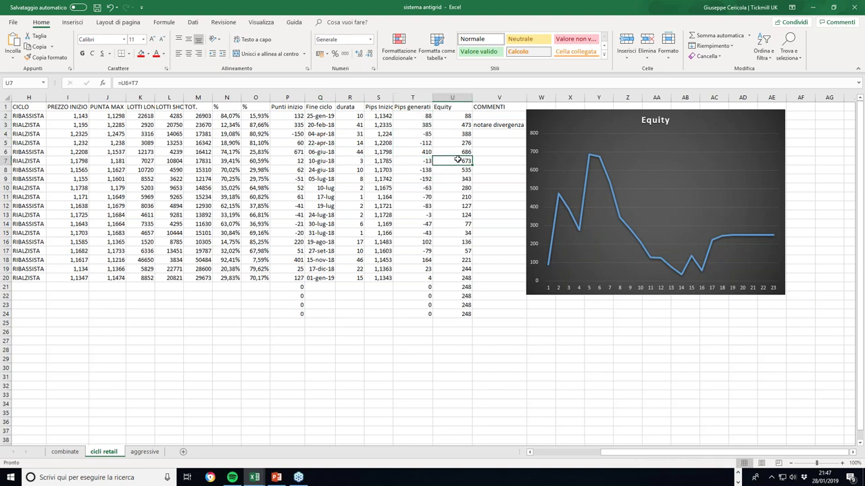
left_click(453, 152)
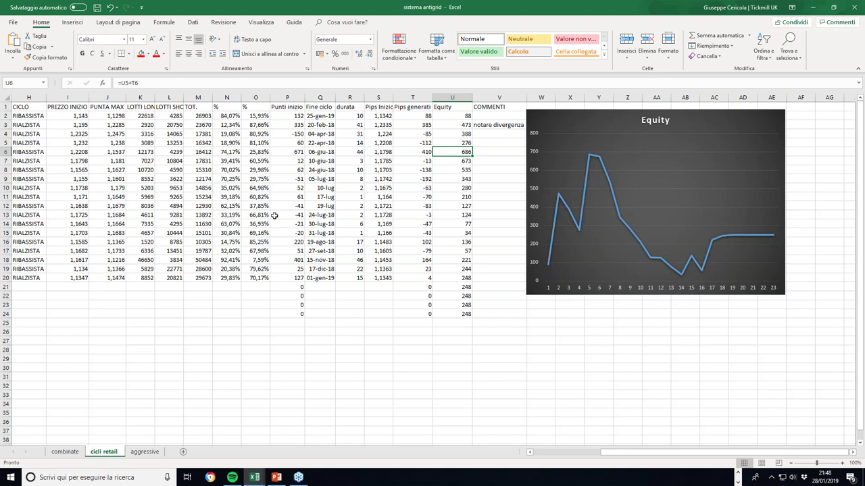
Step: Highlight the Pips generati results of the drawdown cycles T7:T17, followed by those of the last cycles T18:T20
left_click(421, 171)
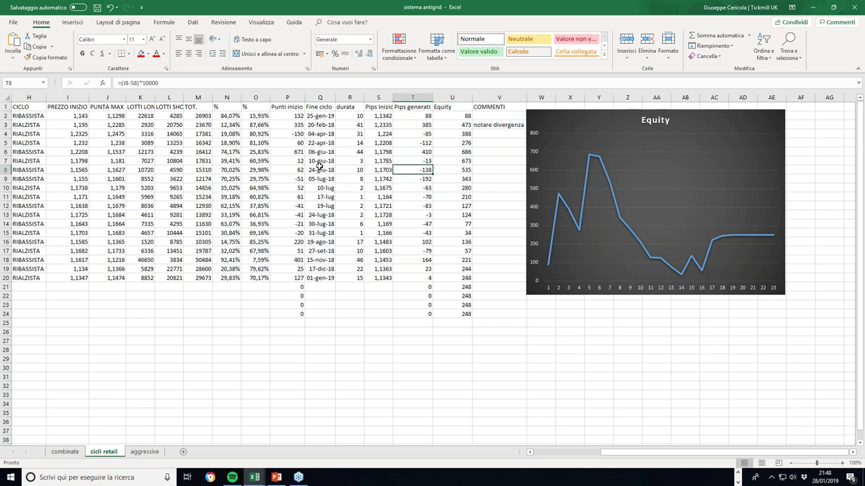
left_click_drag(415, 160, 410, 225)
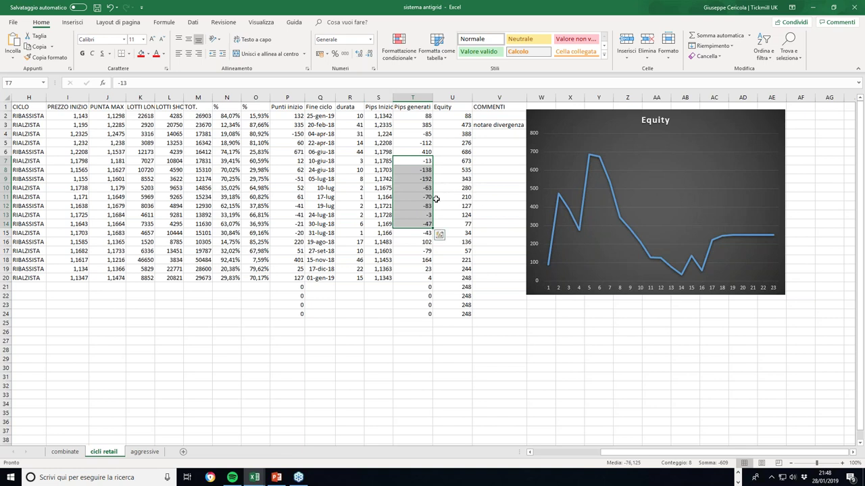
left_click(443, 161)
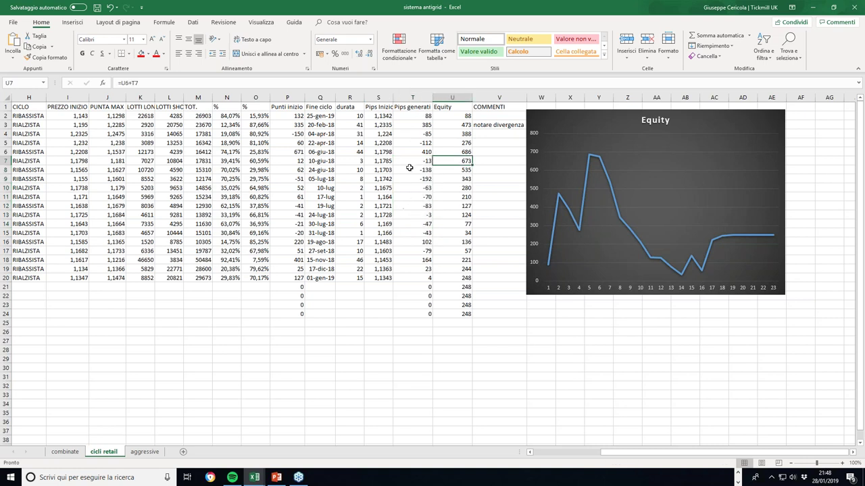
left_click_drag(411, 163, 413, 251)
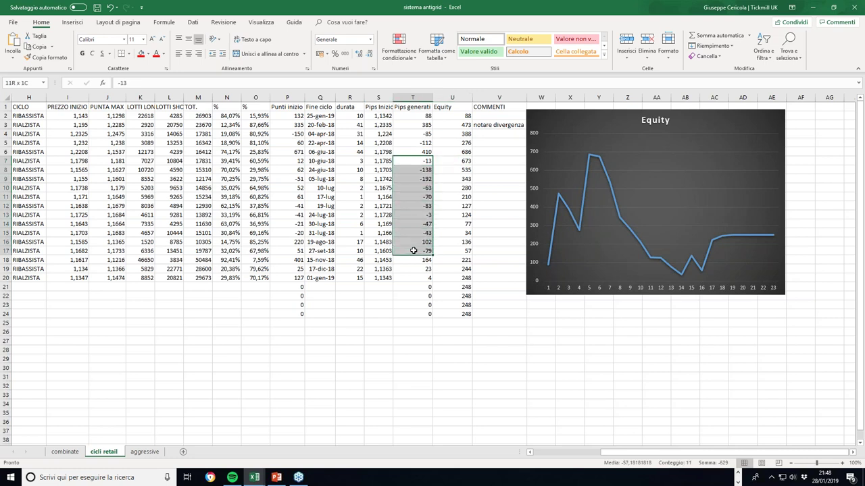
left_click_drag(413, 249, 414, 250)
left_click_drag(427, 260, 426, 277)
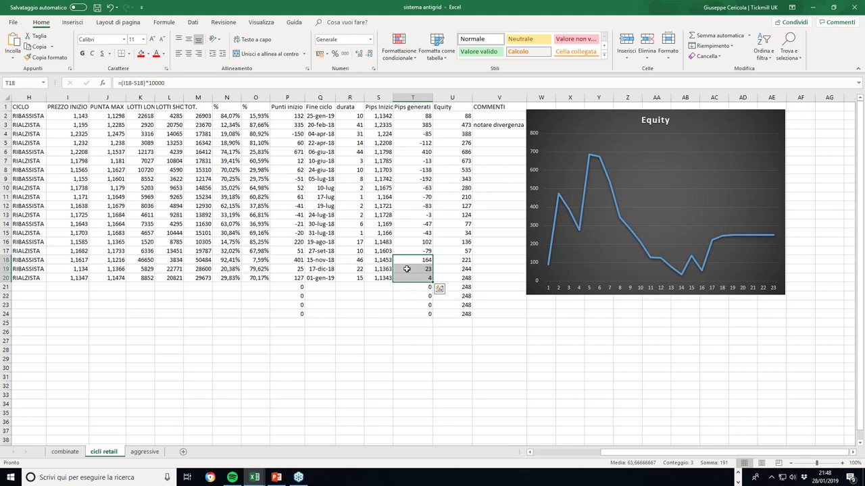
Step: Switch to the EURUSD H1 chart in MetaTrader and inspect the 25 to 28 January price rise and outlook curves with the crosshair
left_click(820, 9)
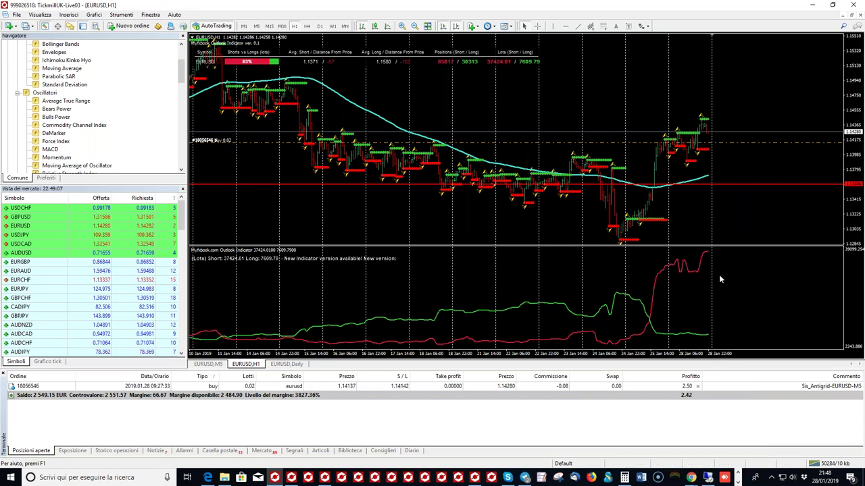
left_click(402, 26)
left_click(537, 25)
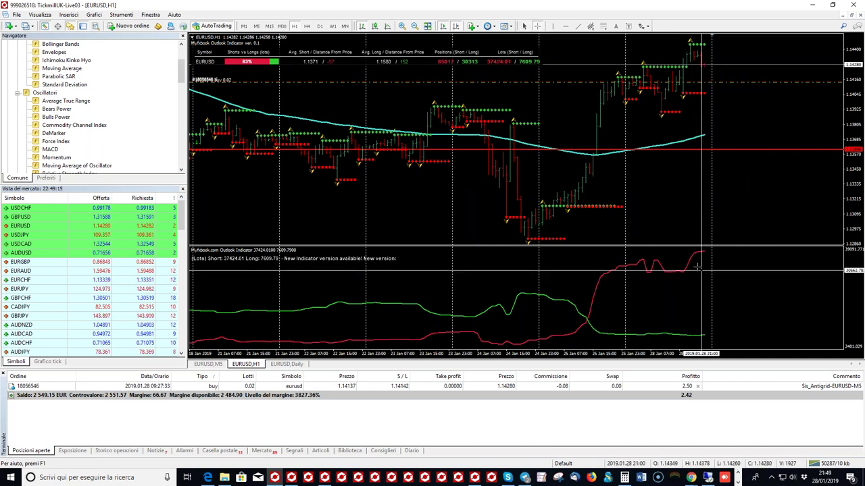
mouse_move(703, 252)
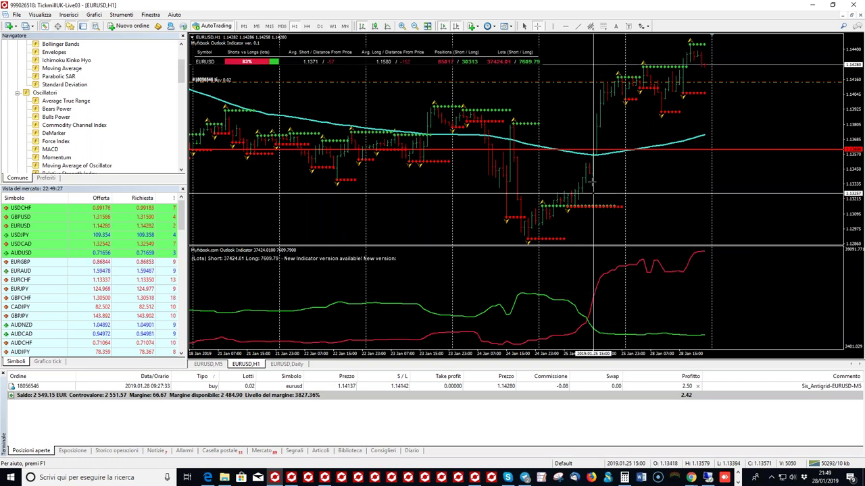
left_click_drag(692, 40, 690, 41)
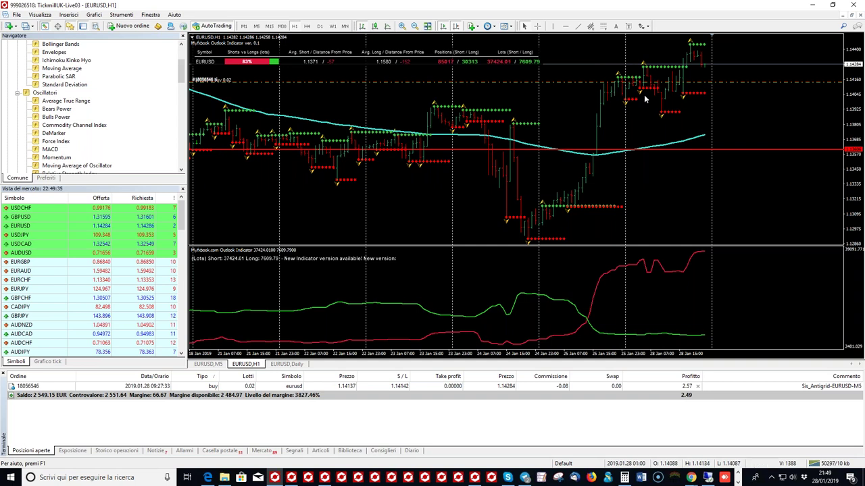
Step: Switch to the Myfxbook Community Outlook page in the browser and examine the short and long breakdowns throughout the symbol list
left_click(812, 9)
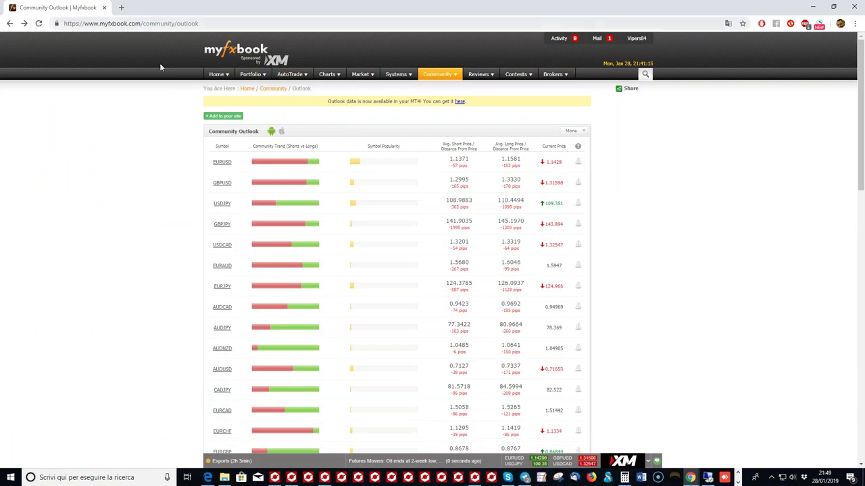
scroll(295, 245, "down", 6)
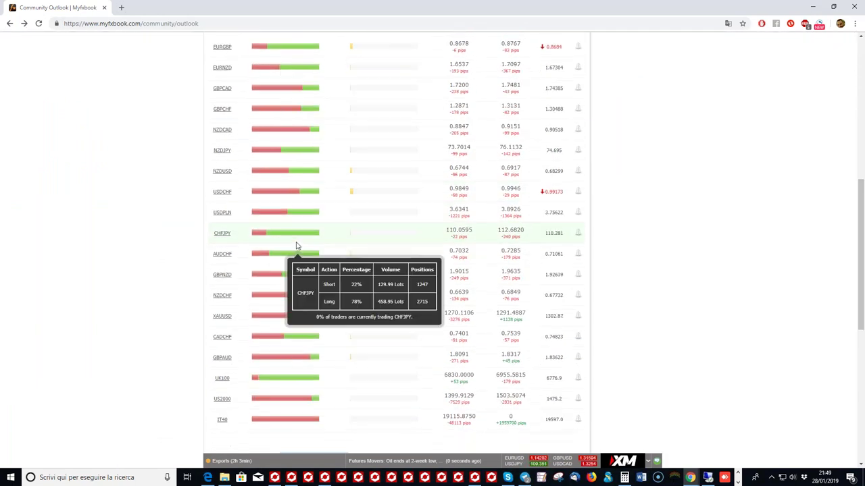
scroll(296, 245, "up", 6)
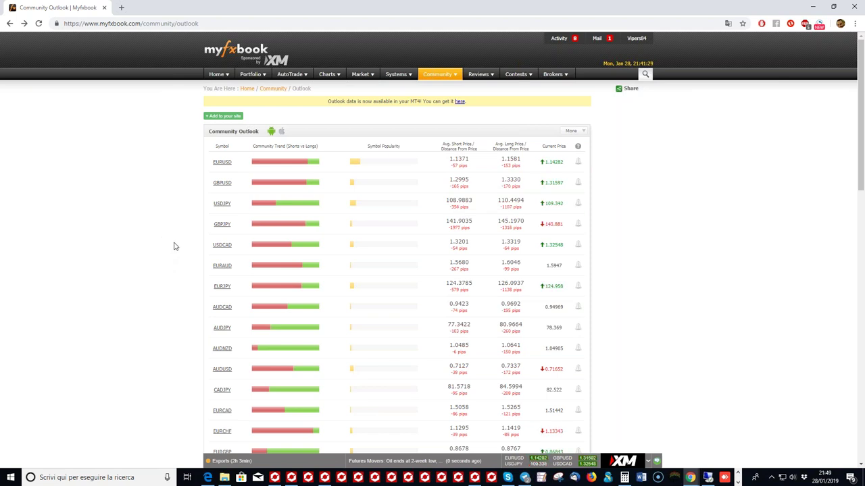
mouse_move(511, 406)
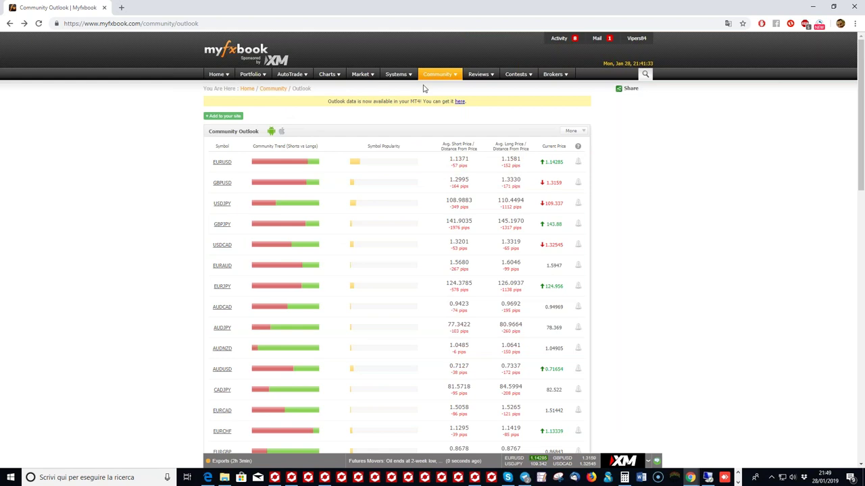
mouse_move(431, 80)
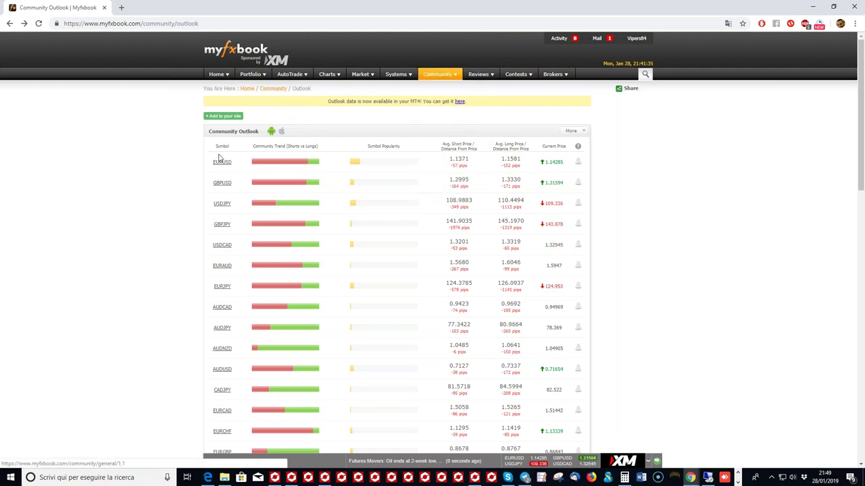
scroll(363, 210, "down", 10)
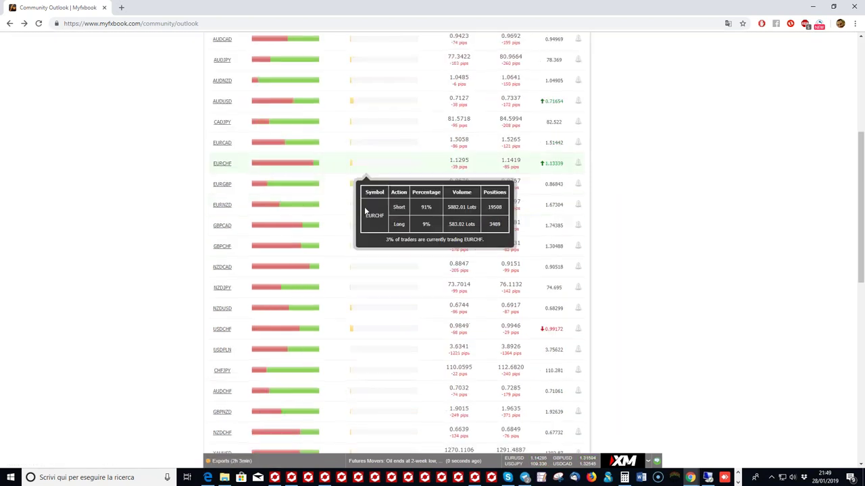